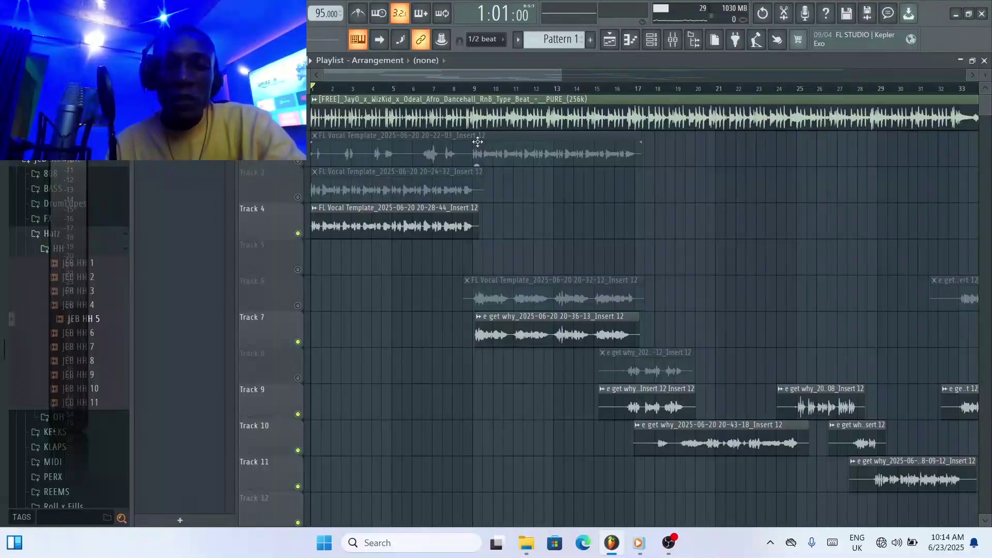
- Play the arrangement and lower the vocal mixer track's volume slightly
key(space)
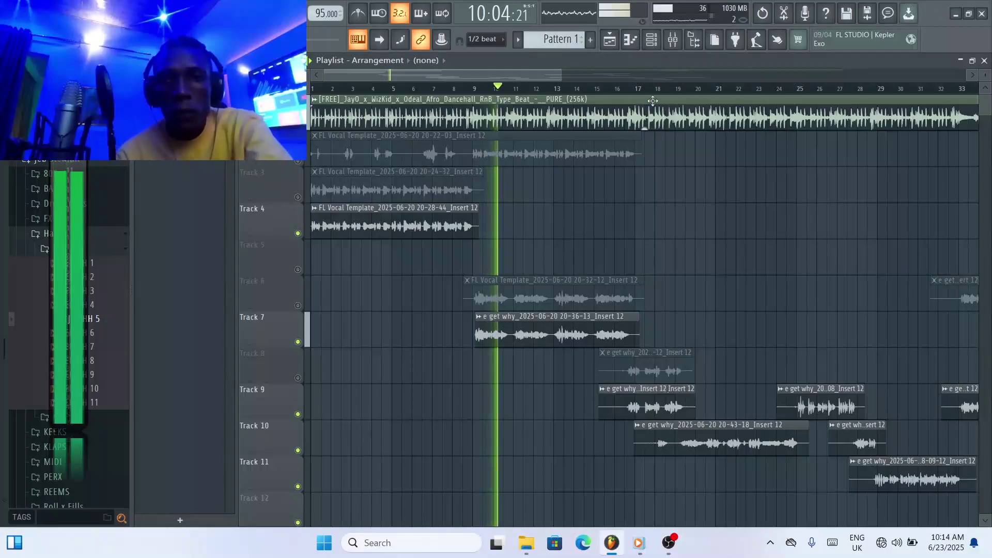
click(673, 41)
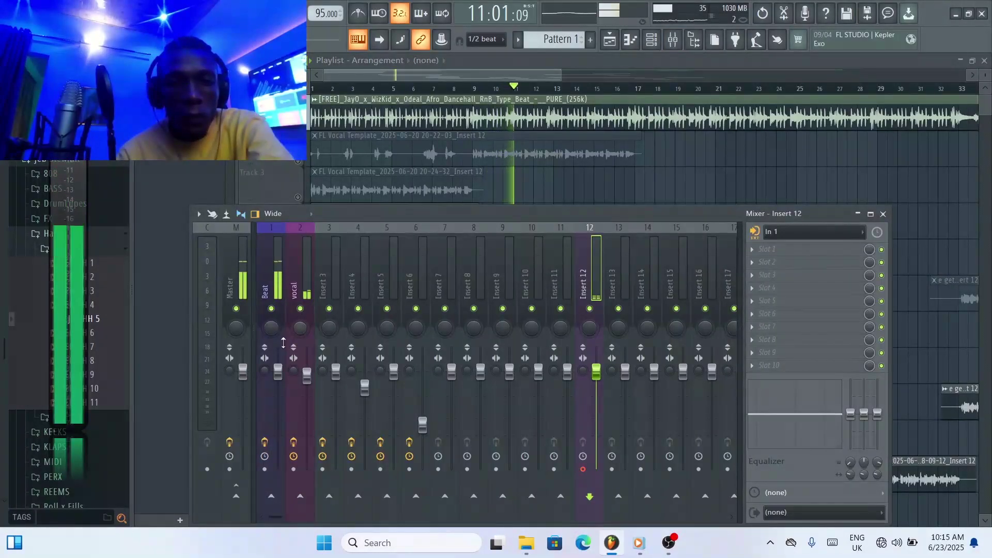
click(282, 373)
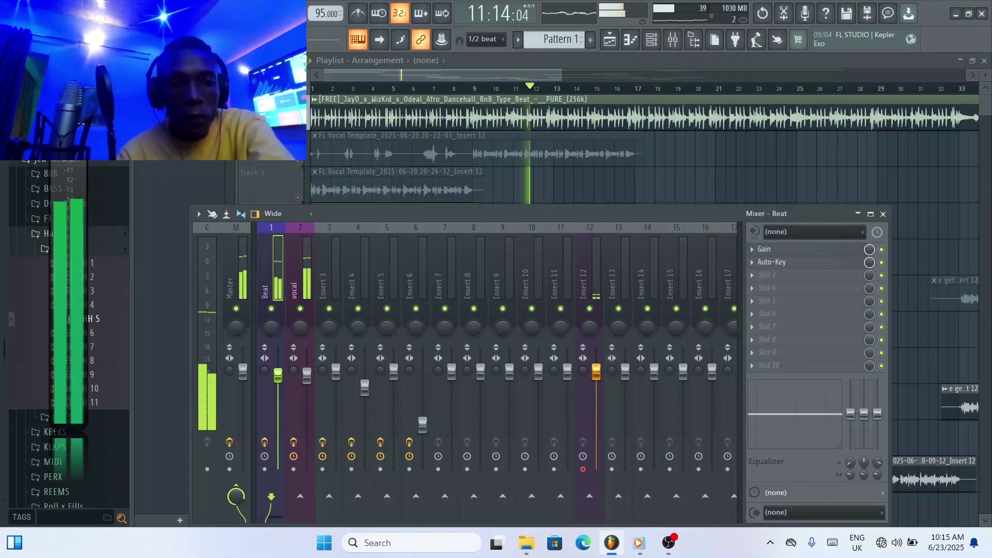
click(307, 376)
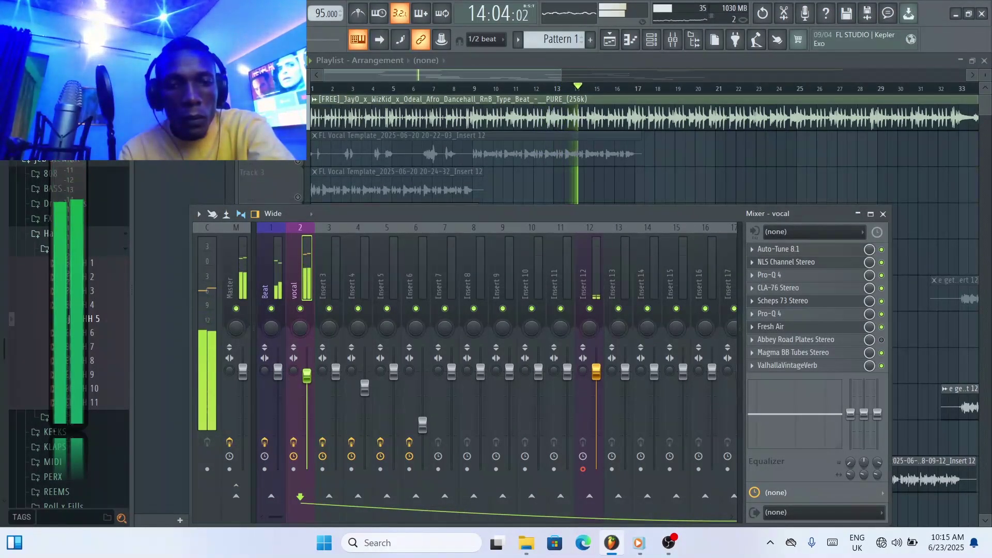
drag(307, 376, 307, 387)
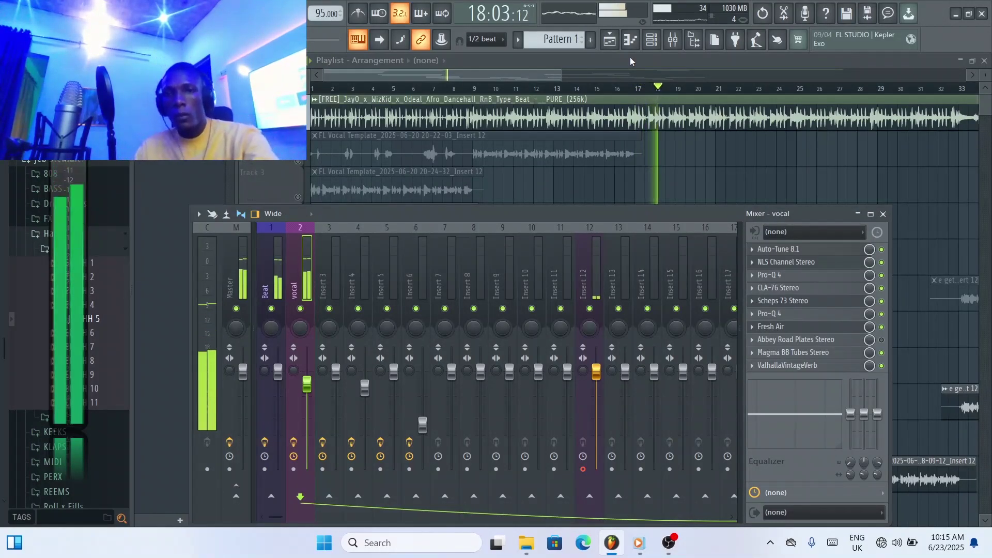
- Rename the Insert 3 mixer track as RADIO VOX
key(F9)
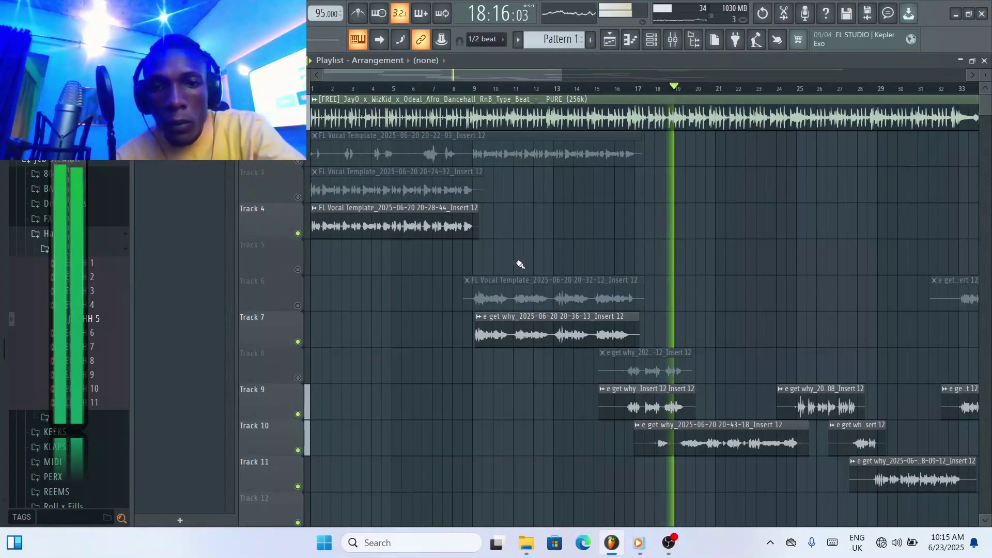
click(479, 325)
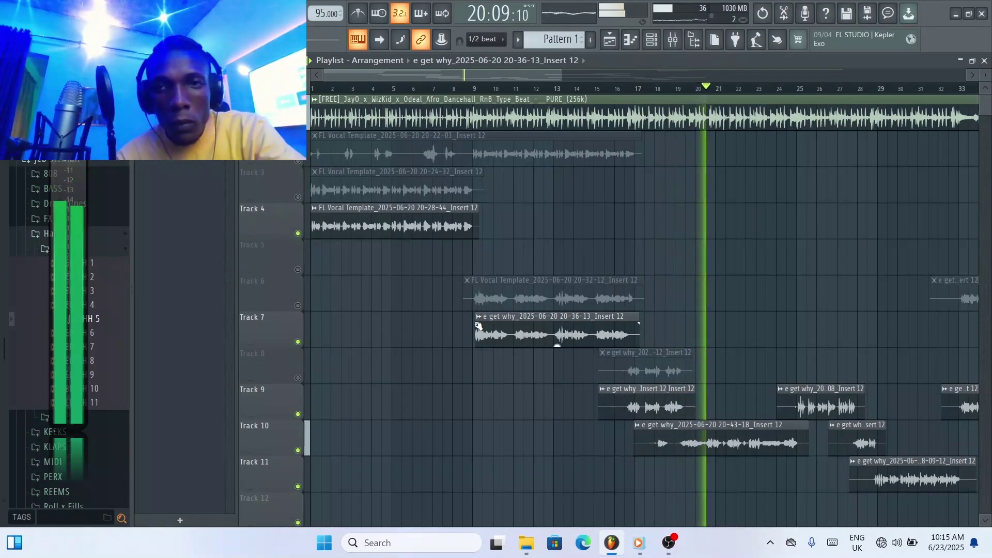
key(F9)
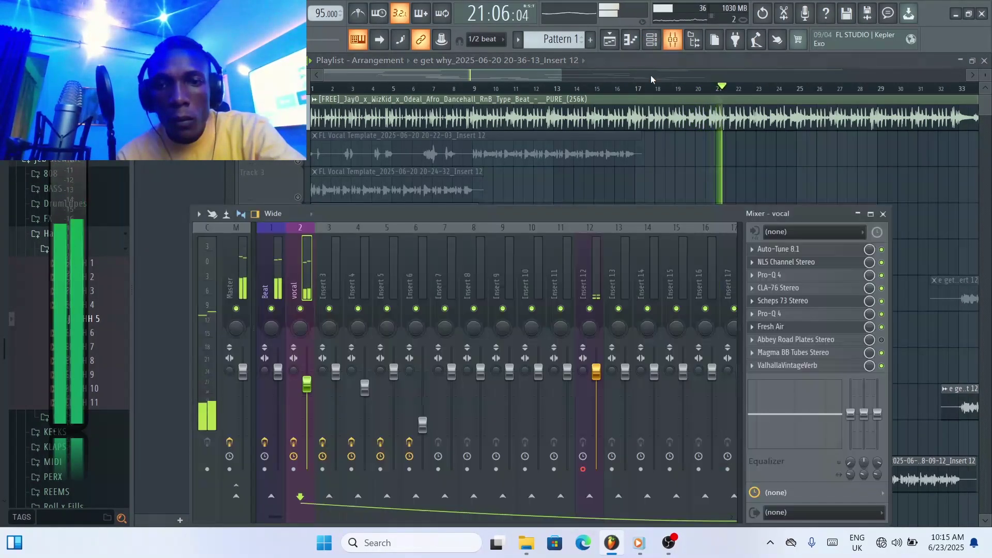
click(330, 284)
right_click(330, 284)
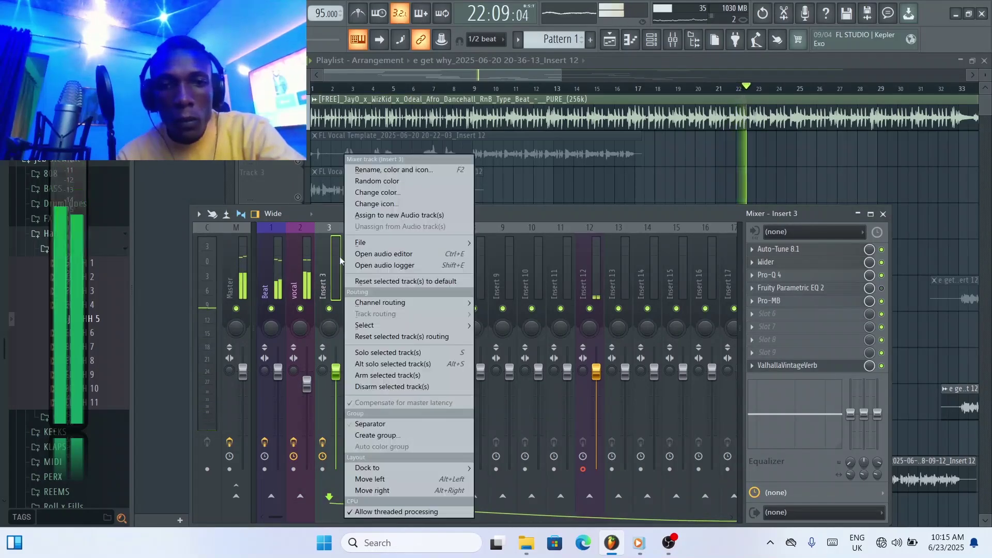
click(389, 170)
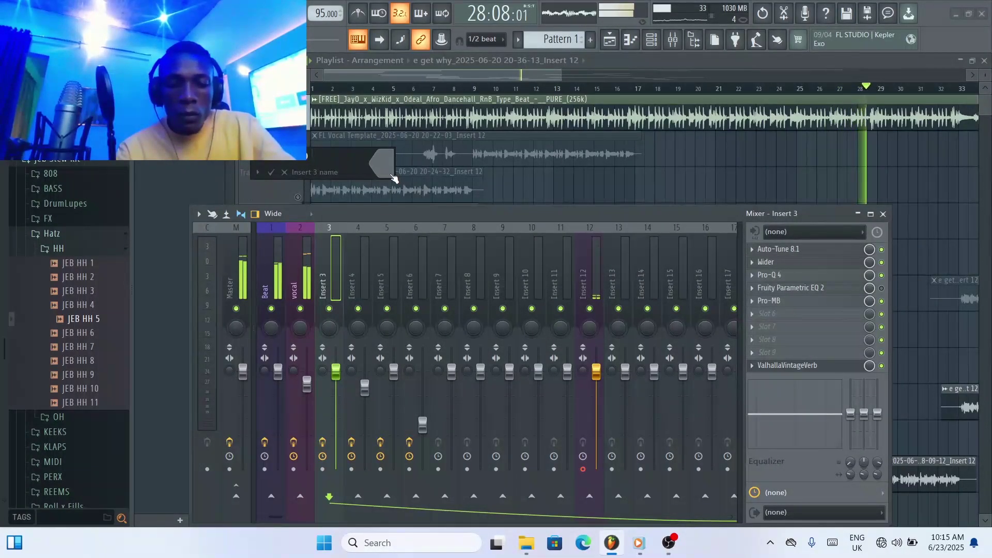
text(LEAD VOX)
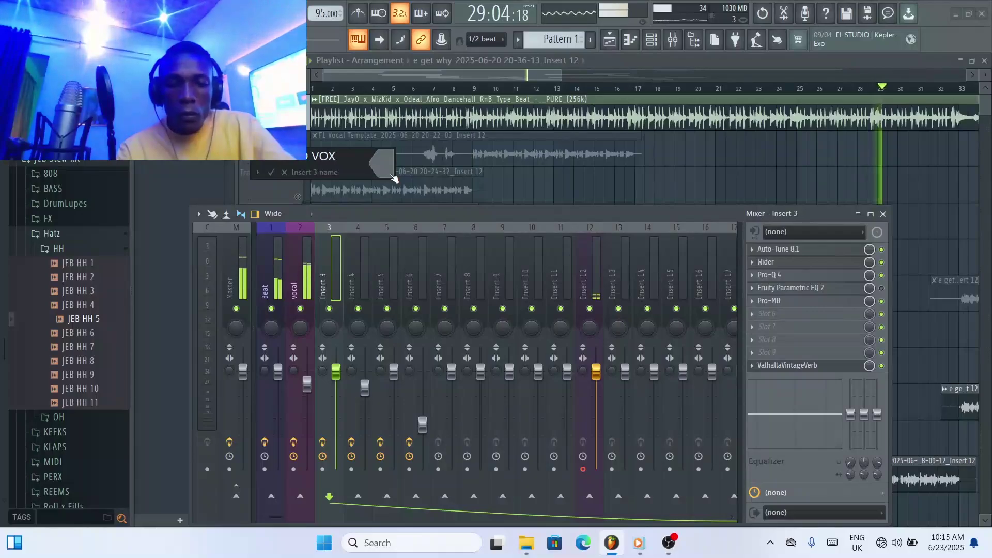
key(Return)
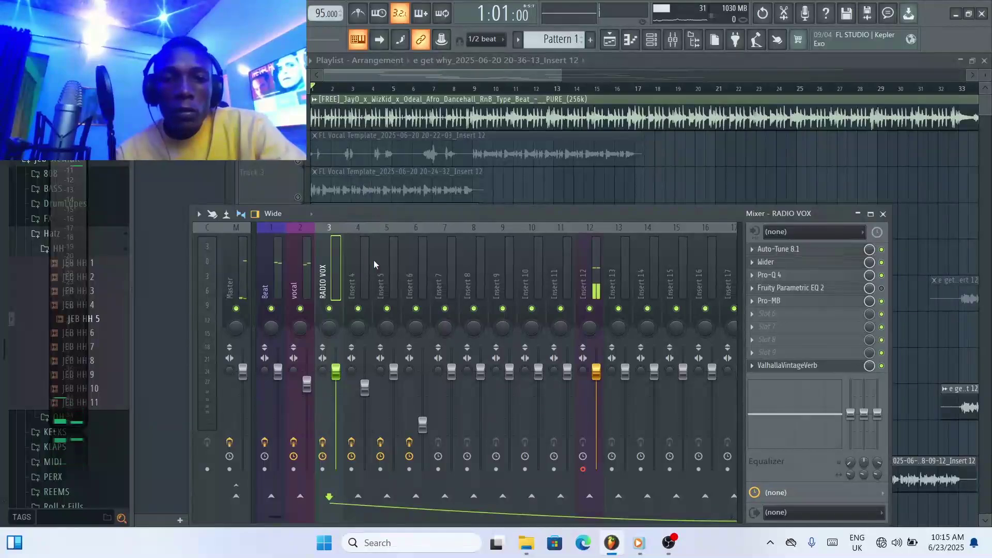
- Play the opening of the arrangement and select the vocal clip on Track 4
key(F9)
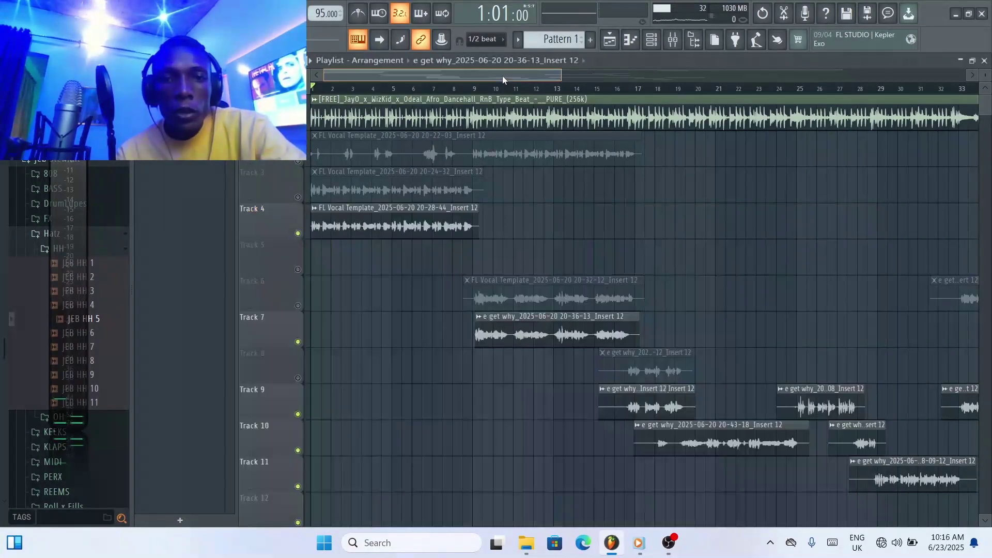
click(673, 41)
key(F9)
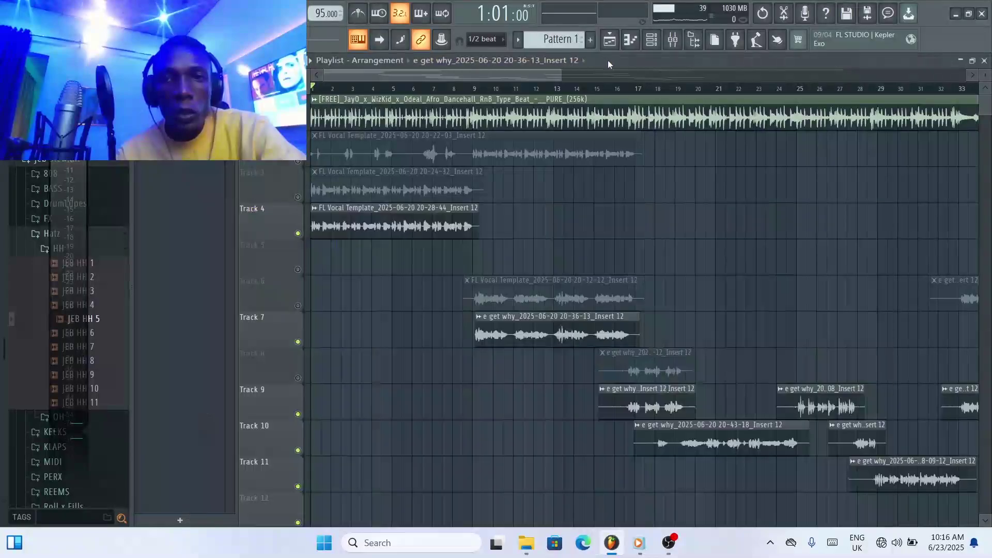
key(space)
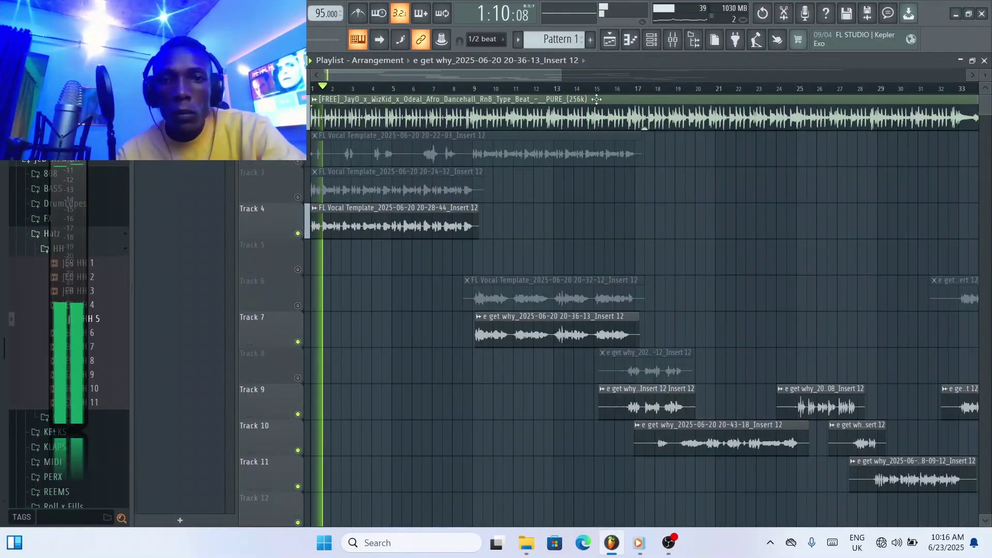
click(394, 228)
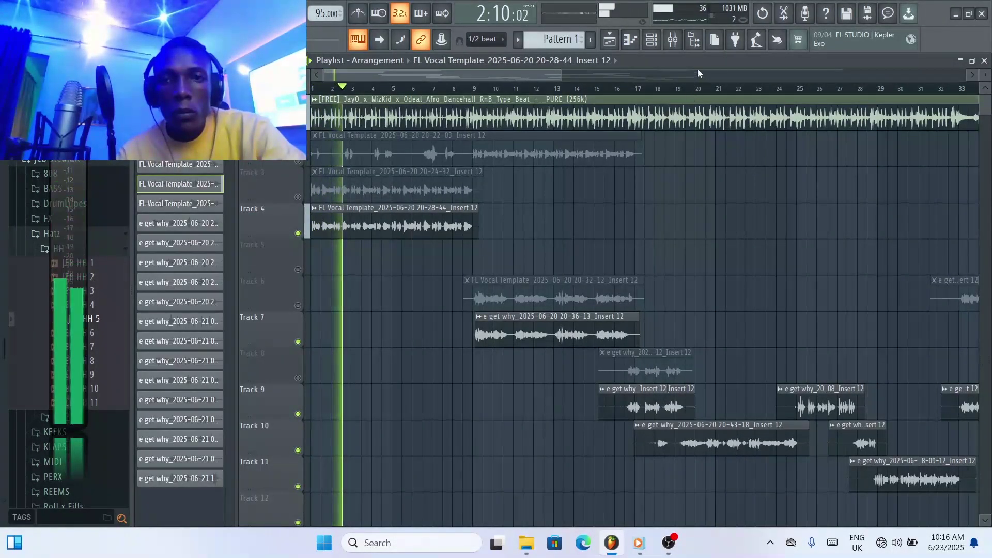
key(space)
- Review the Auto-Tune 8.1 settings on the RADIO VOX mixer track and close the plugin
click(672, 40)
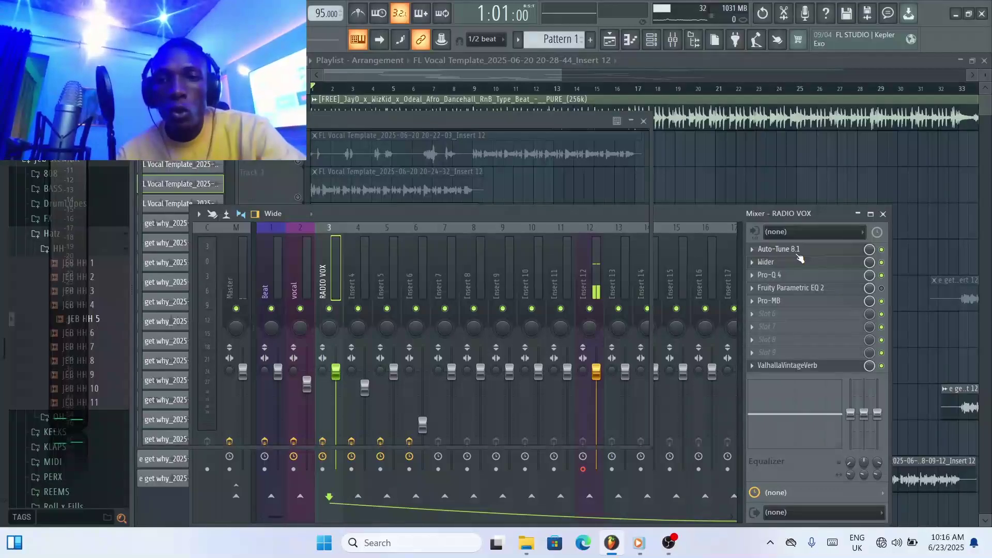
click(798, 253)
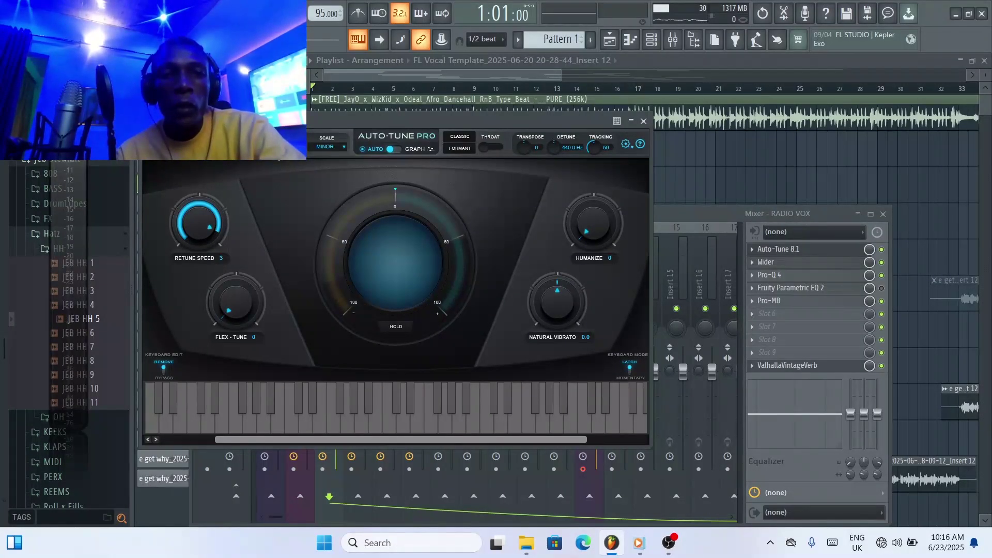
click(643, 121)
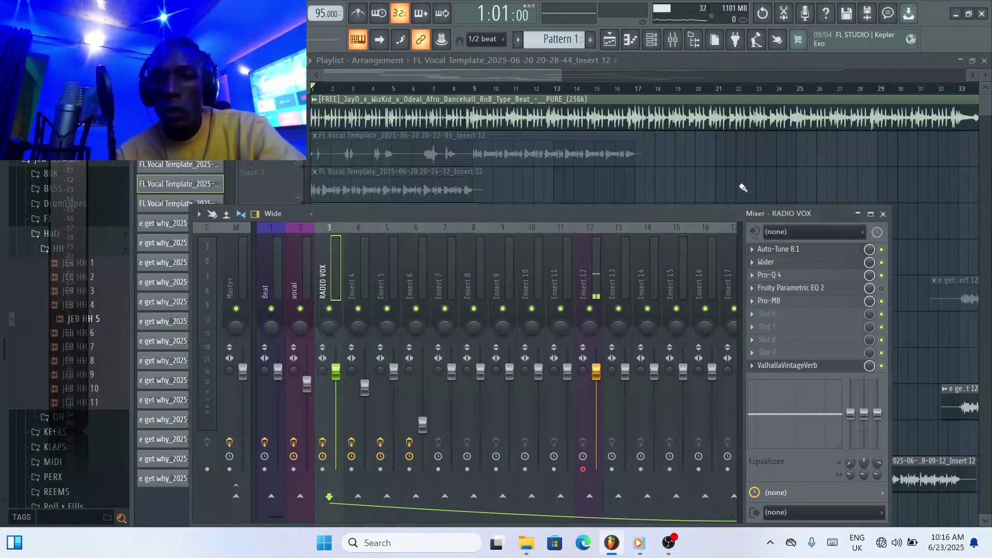
- Open the Wider plugin on the RADIO VOX mixer track and listen to the opening with it active
click(781, 264)
drag(599, 128, 574, 162)
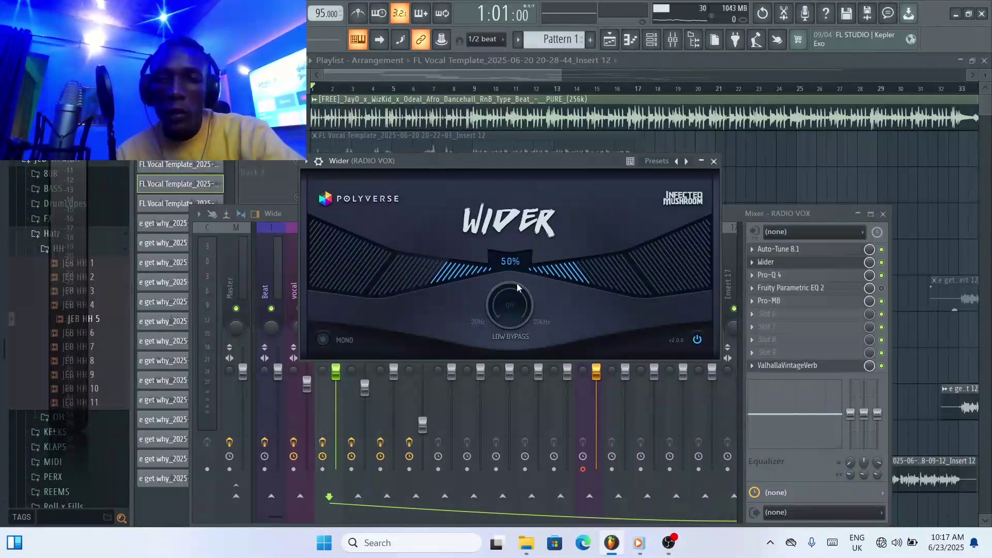
key(space)
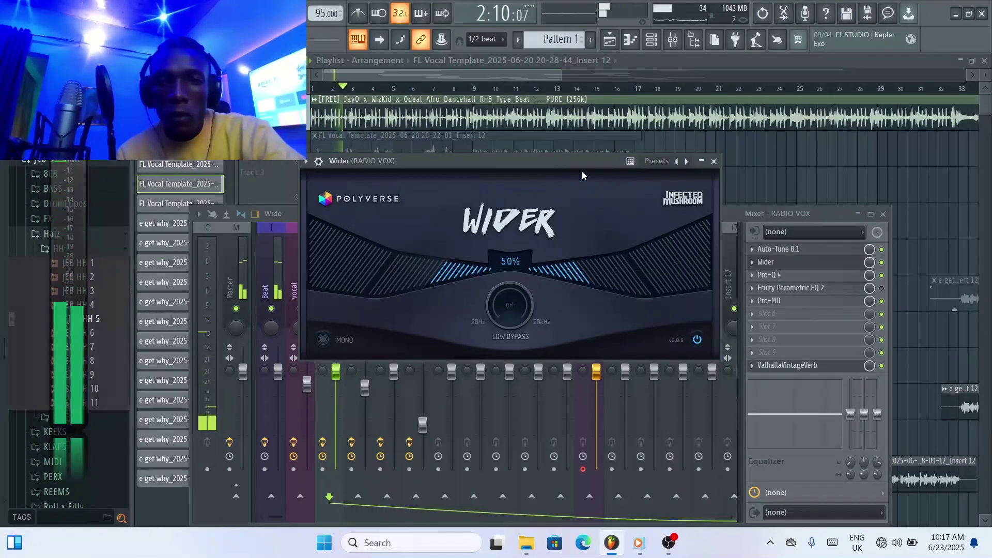
key(space)
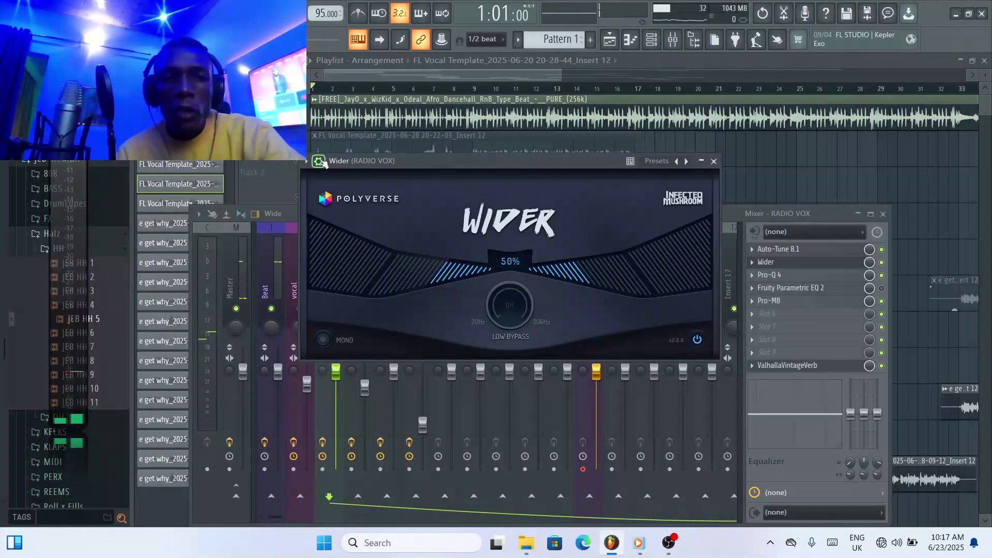
- Bypass Wider on RADIO VOX, listen to the opening without it, and turn the plugin back on
click(320, 162)
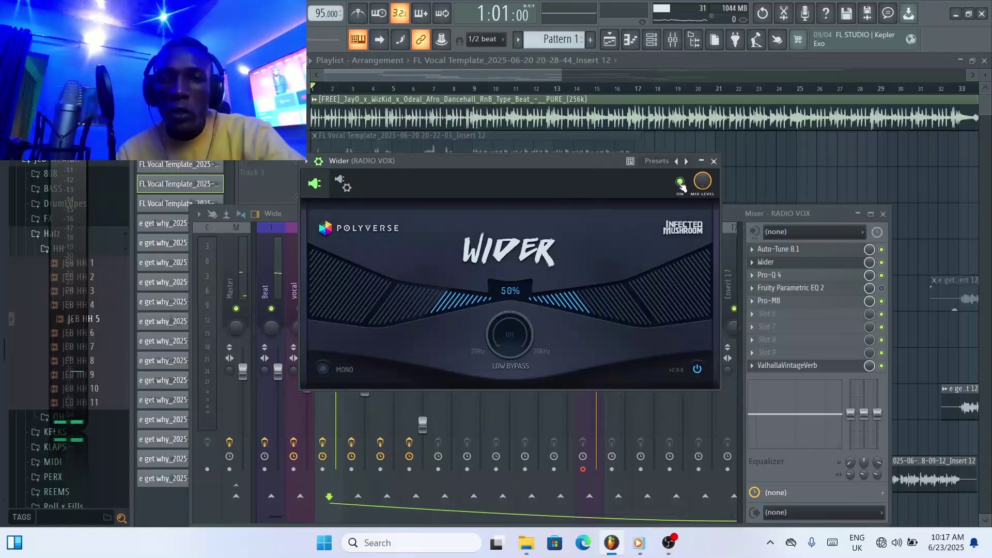
key(space)
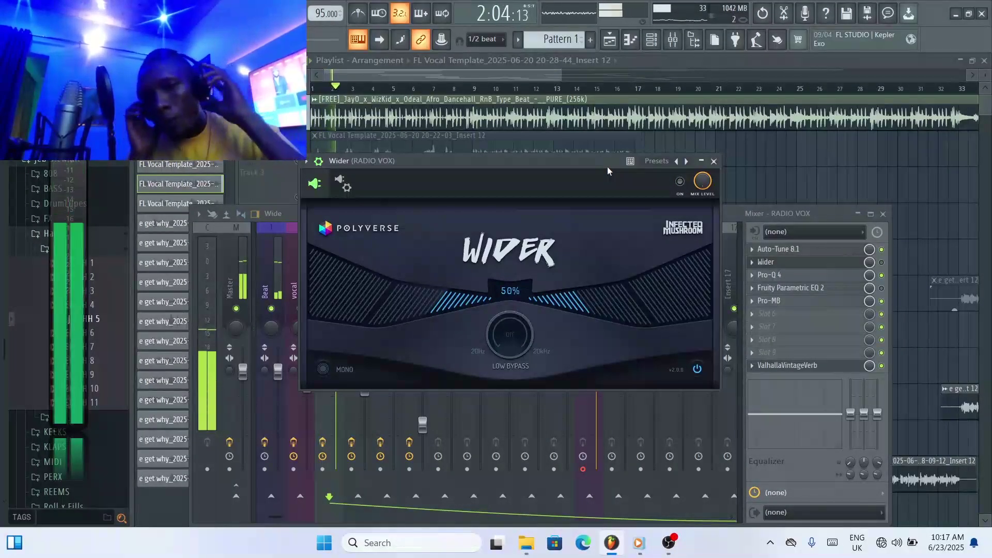
key(space)
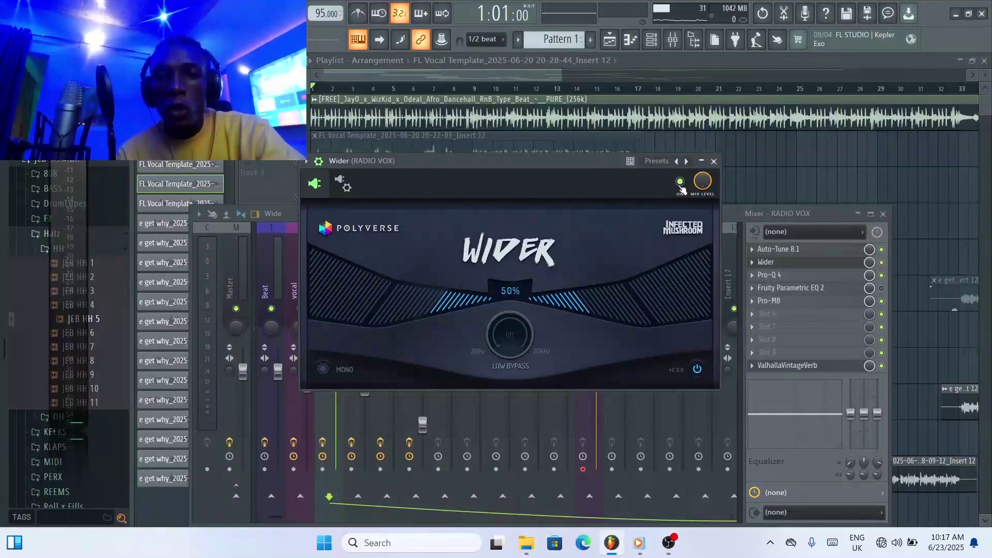
- Audition Wider's stereo width at 200% during playback, and return it to 50%
key(space)
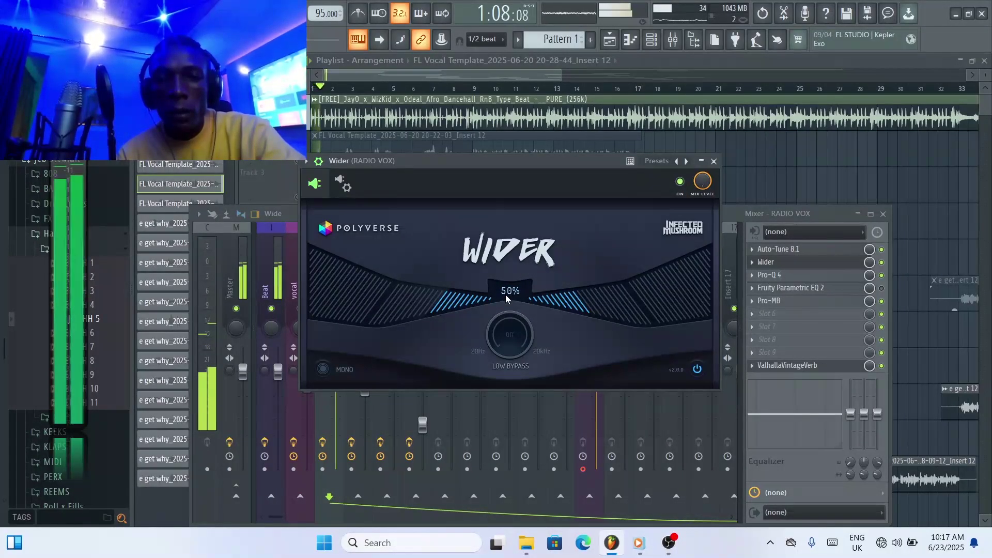
drag(505, 295, 562, 64)
key(space)
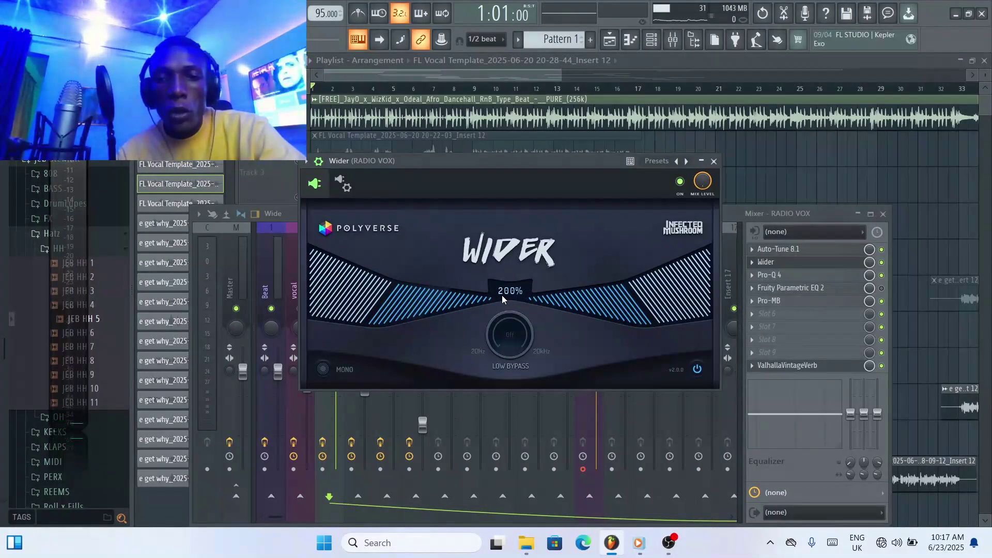
drag(513, 292, 479, 445)
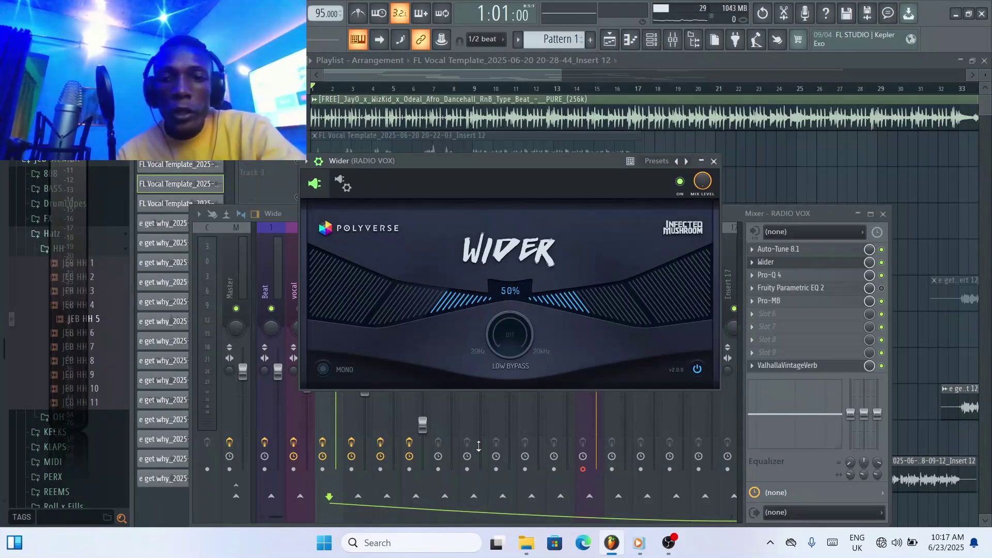
- Return to the Wider plugin, hide its wrapper settings, and briefly play the opening
click(478, 446)
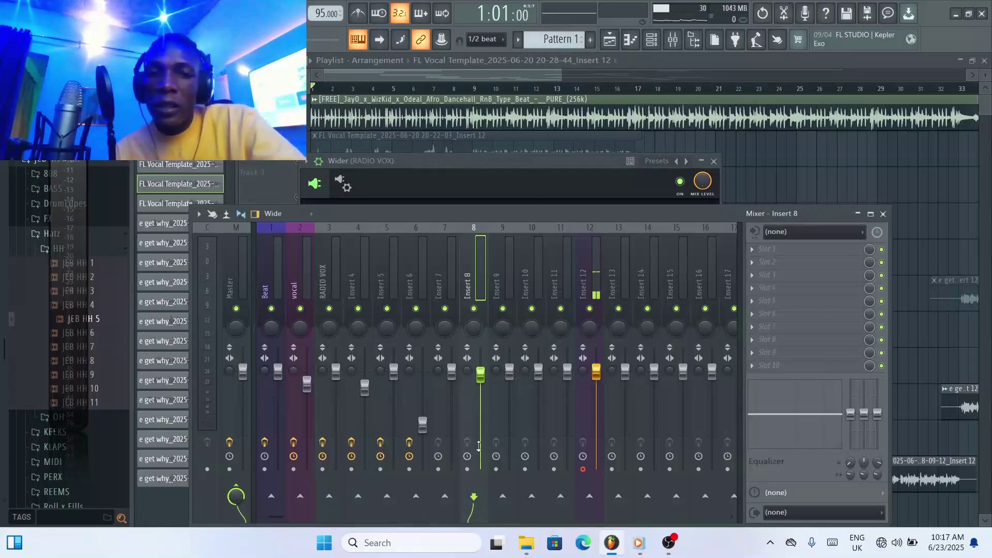
click(482, 157)
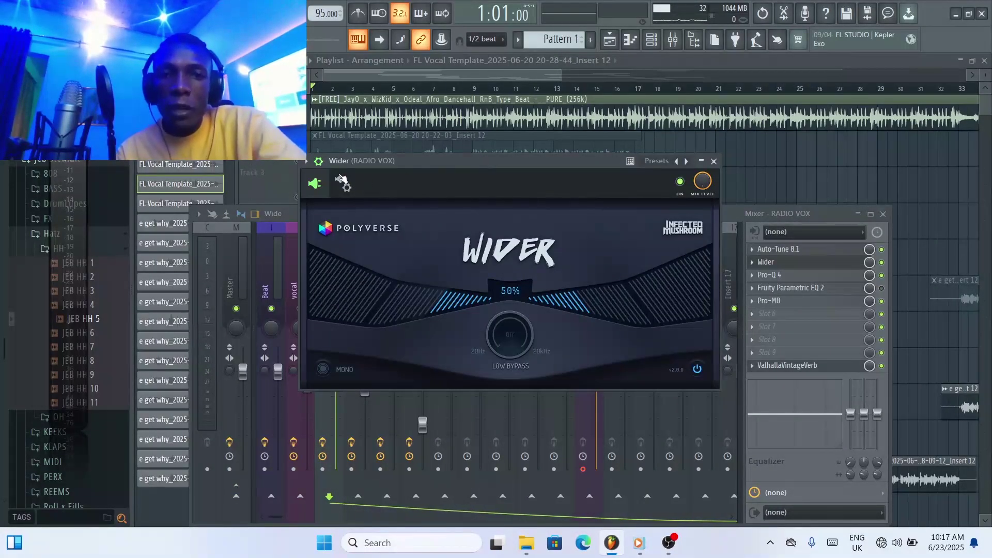
click(318, 162)
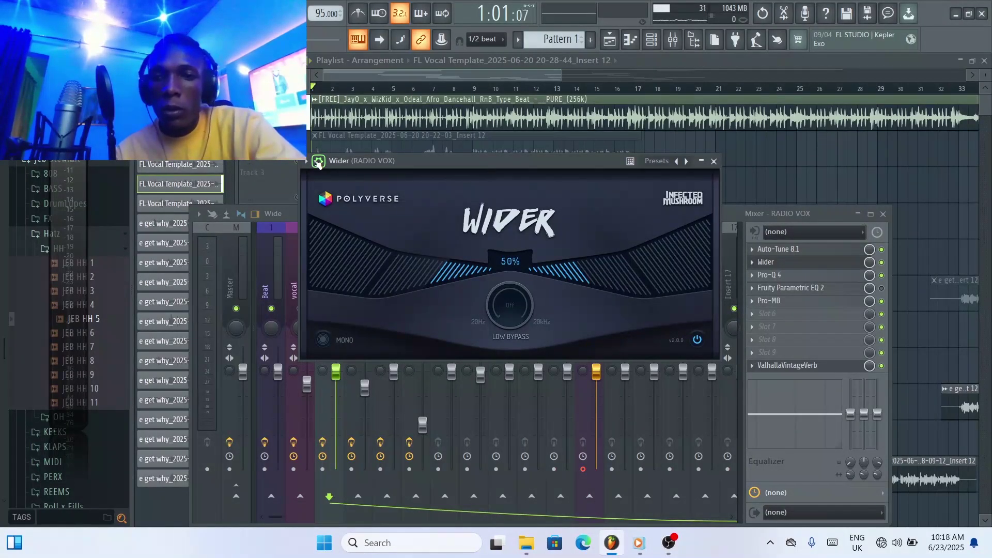
key(space)
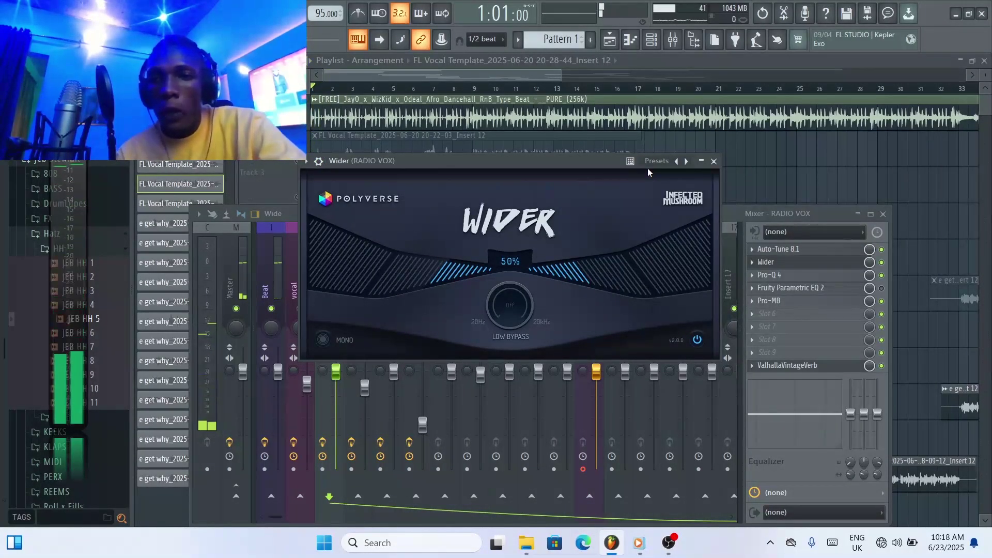
- Close Wider and open the Pro-Q 4 equalizer on RADIO VOX, moving its window to show the curve
click(713, 161)
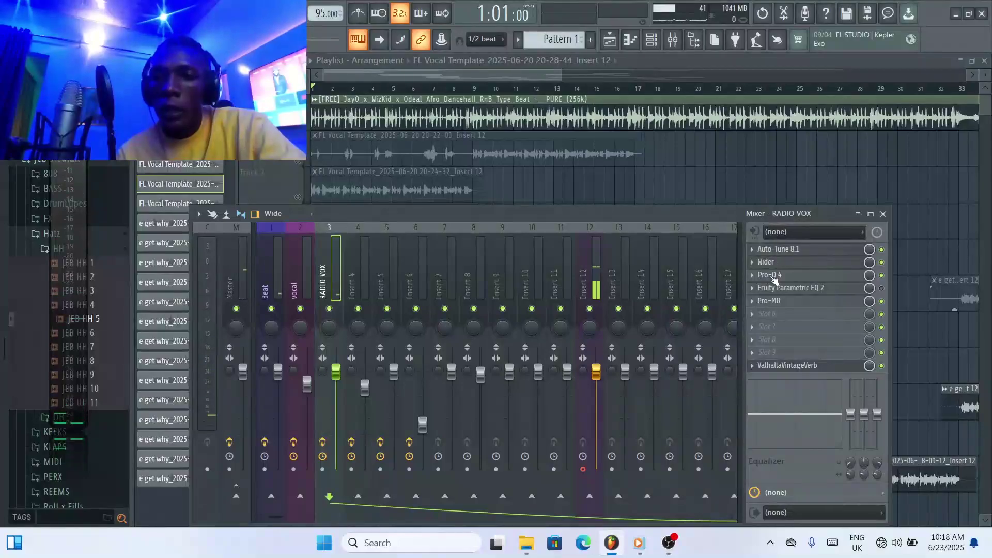
click(773, 280)
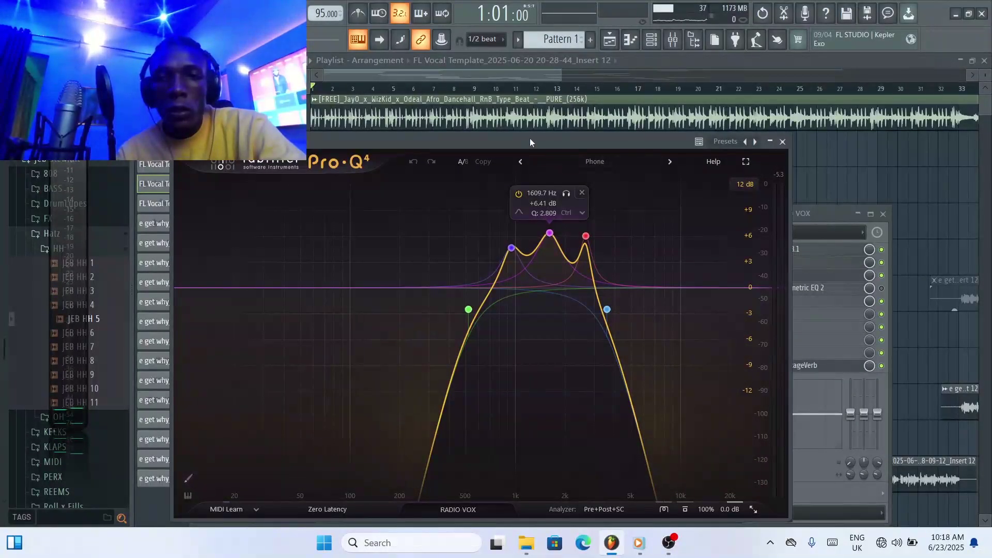
drag(529, 140, 582, 132)
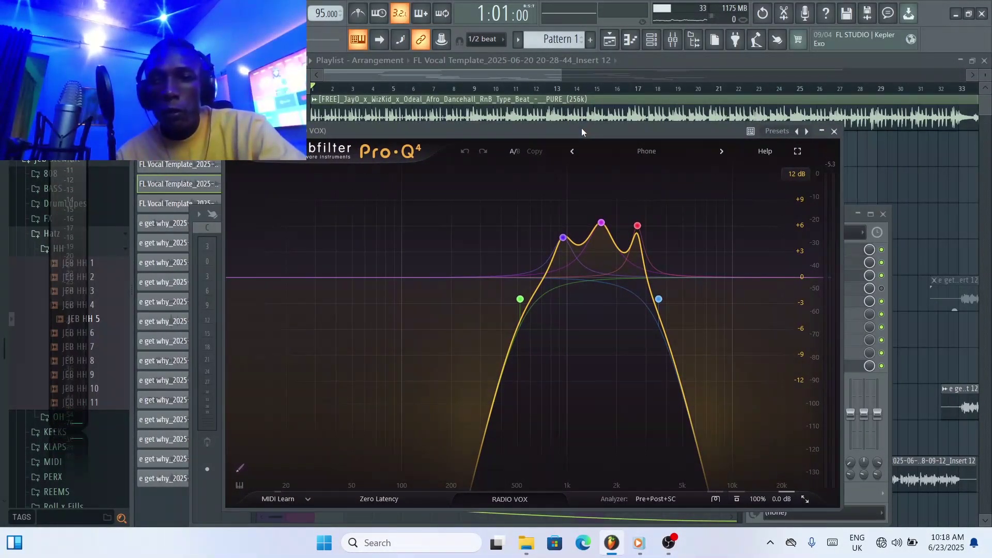
- Bypass ValhallaVintageVerb and delete Fruity Parametric EQ 2 from the RADIO VOX effect chain
click(845, 213)
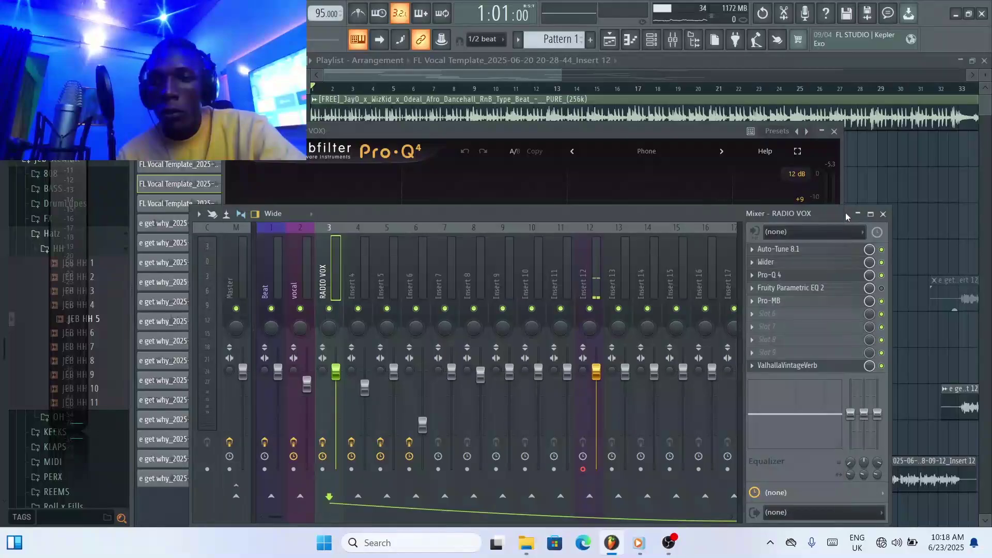
click(881, 366)
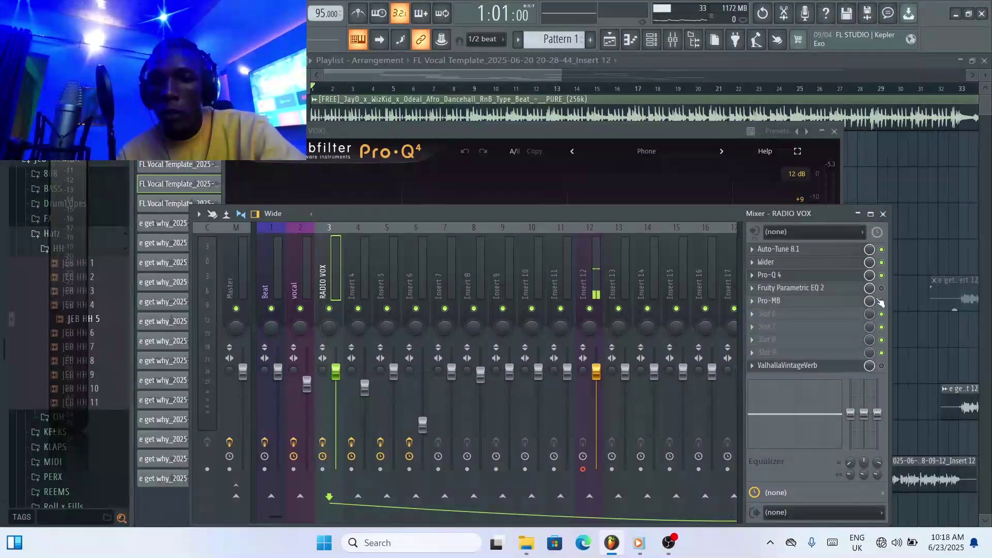
click(752, 287)
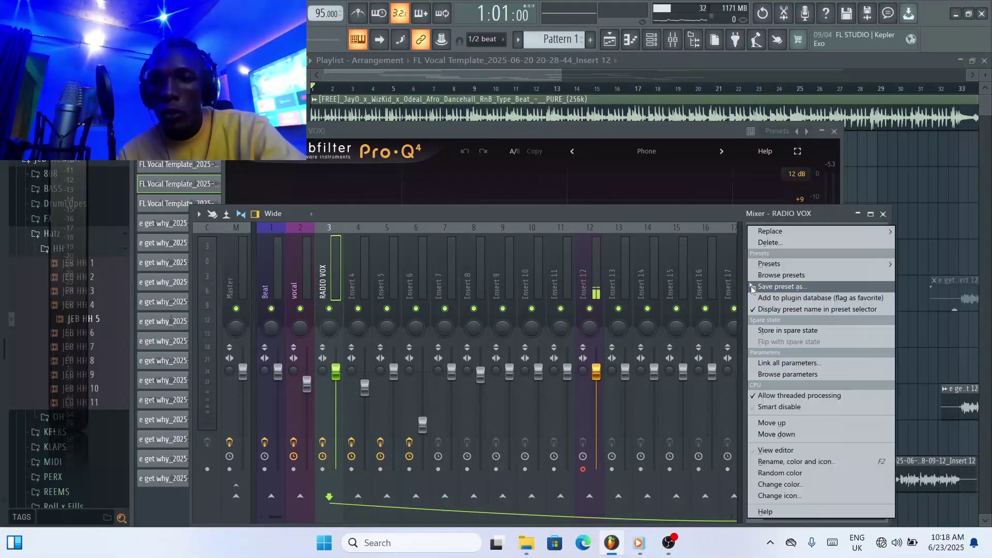
click(775, 243)
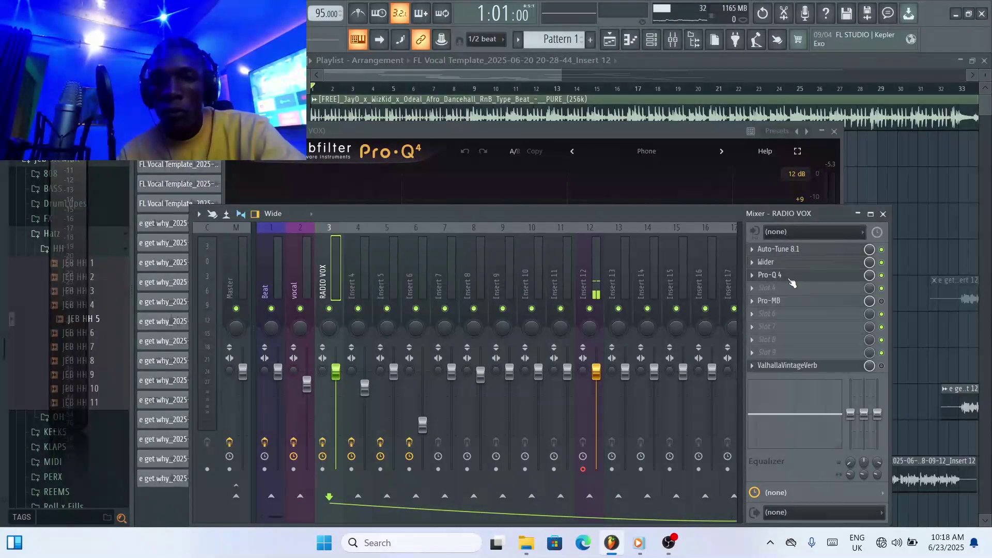
- Reopen Pro-Q 4 on RADIO VOX and open its preset browser at the Phone preset in the Utility category
click(779, 277)
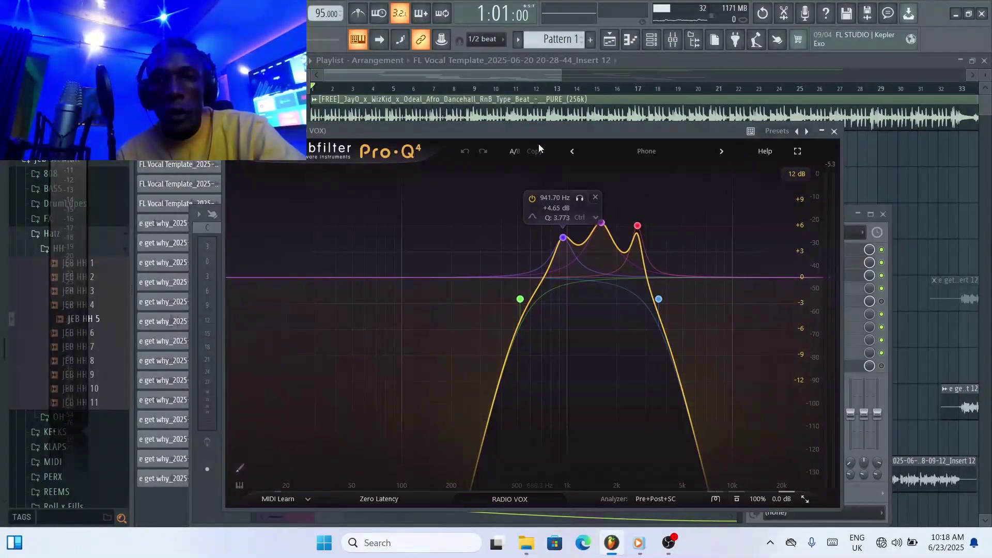
drag(562, 132, 559, 111)
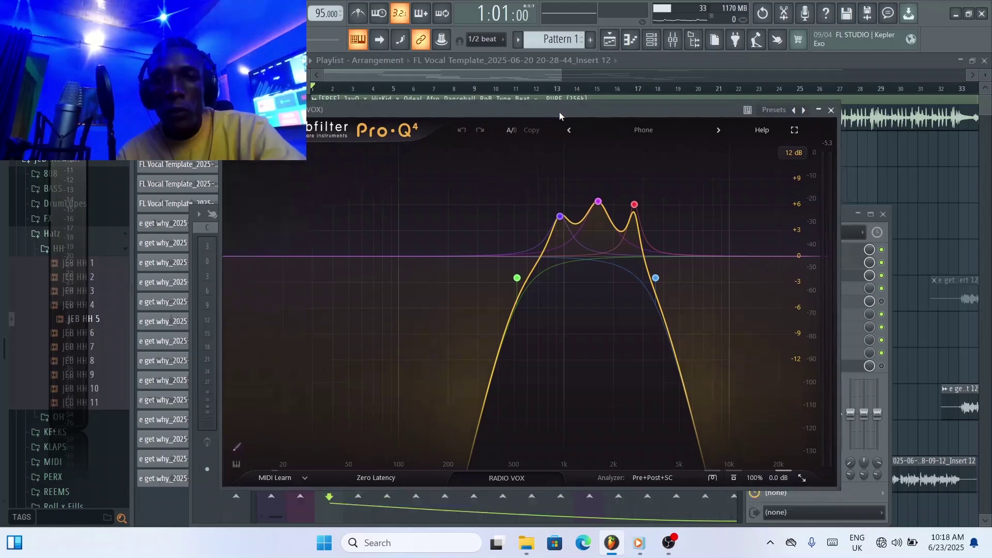
click(636, 135)
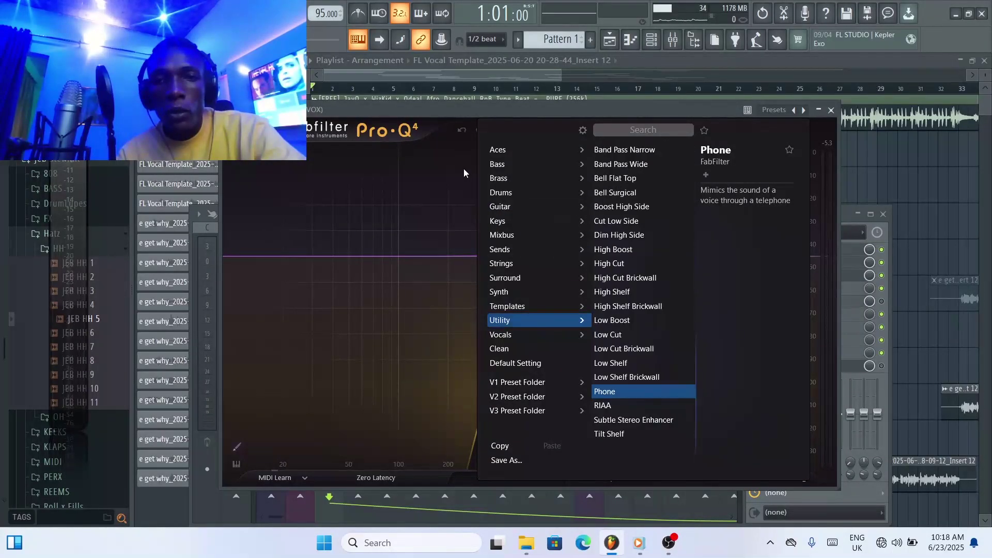
- Play the opening through the Phone equalizer curve, dismissing the preset browser during playback, and close Pro-Q 4
key(space)
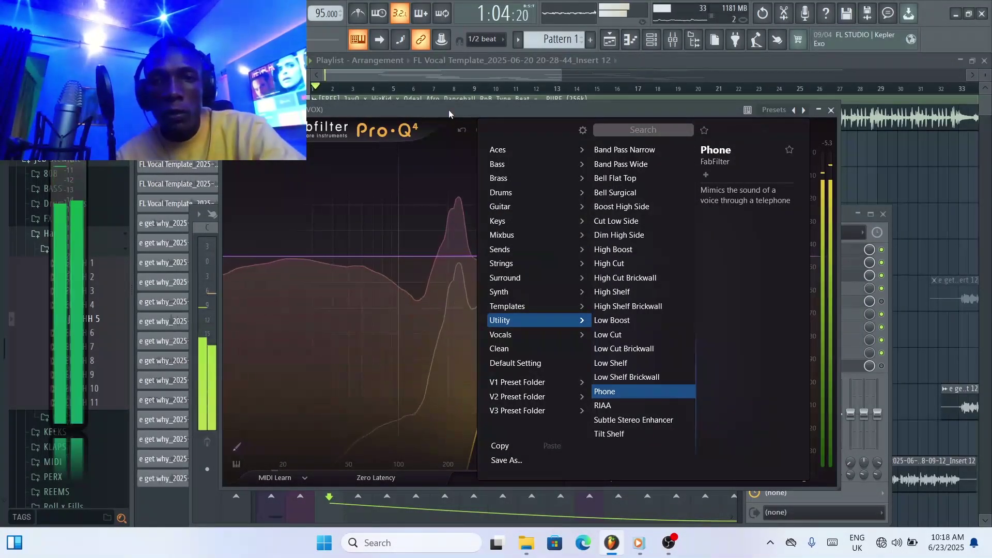
click(396, 216)
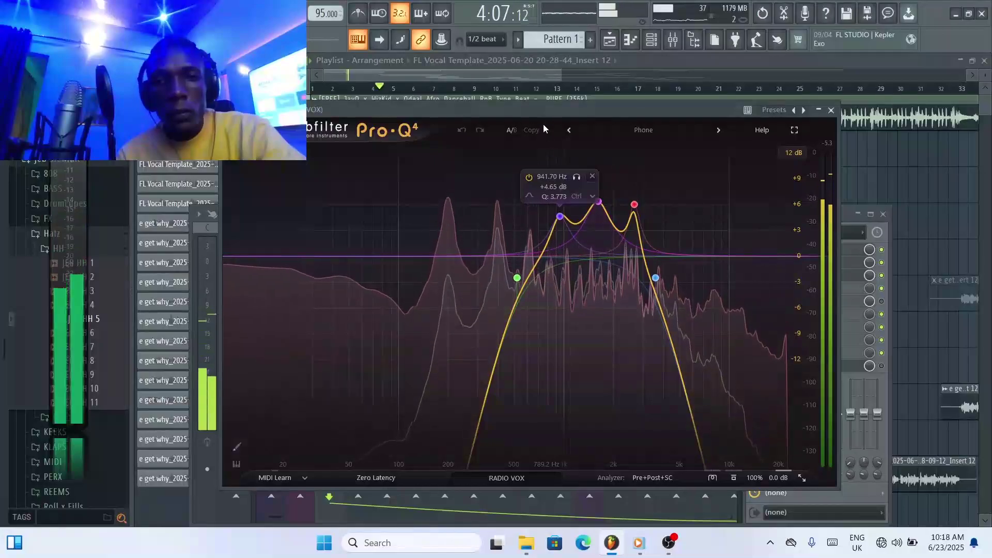
key(space)
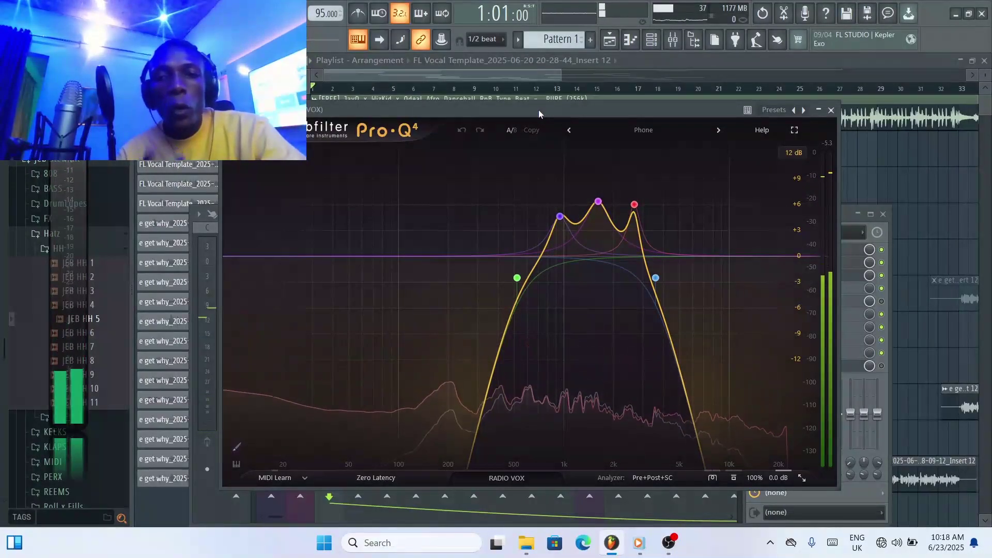
click(831, 109)
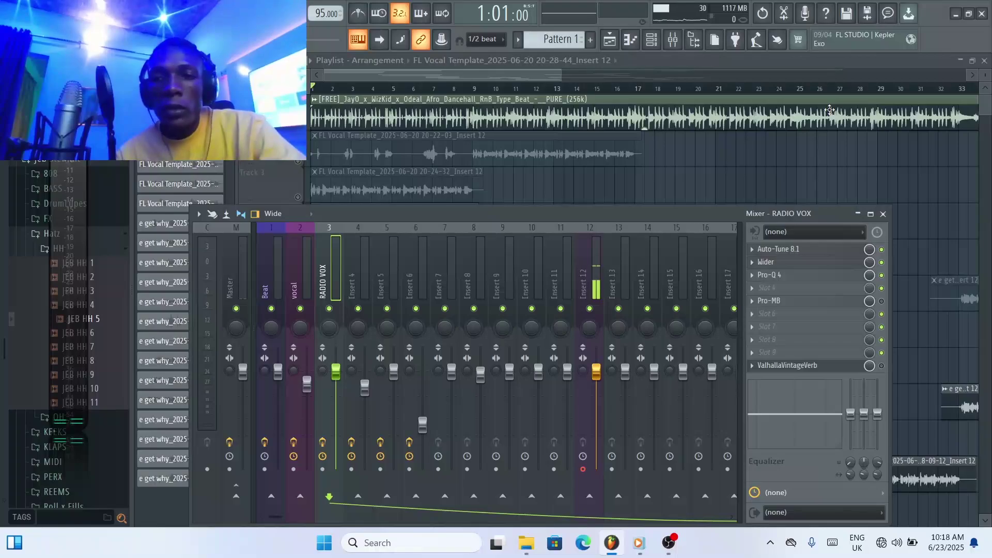
- Move Pro-MB up one slot on RADIO VOX, turn it on, and open its window clear of the webcam overlay
right_click(763, 313)
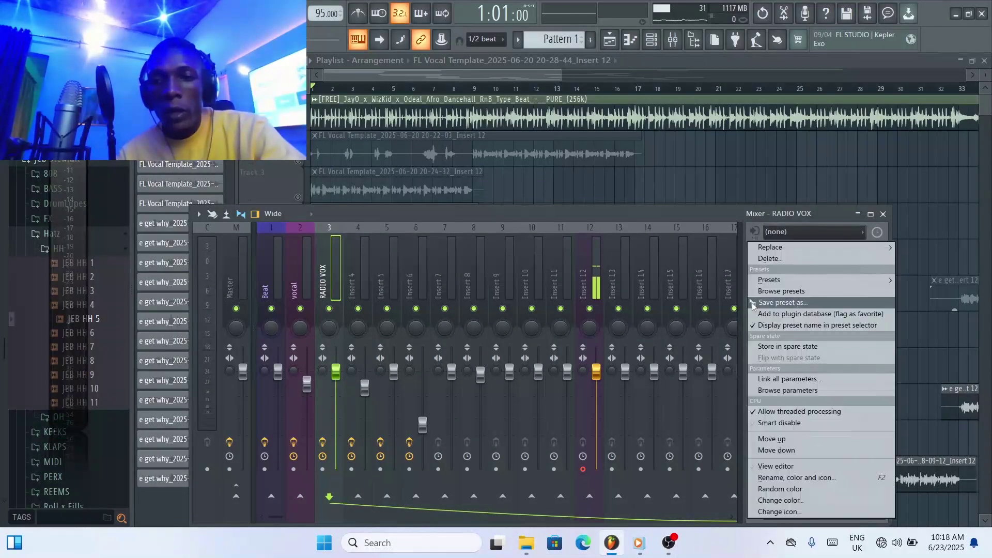
click(770, 437)
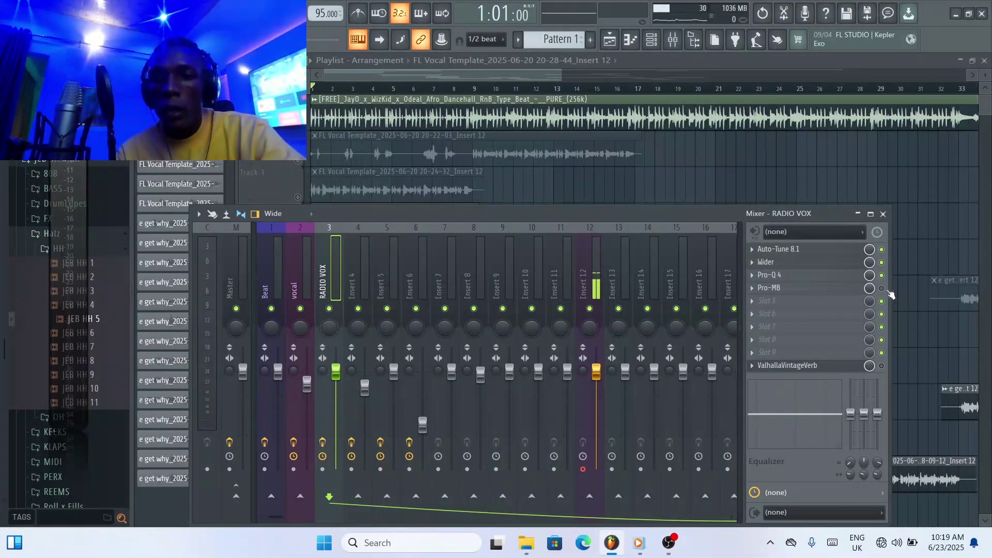
click(785, 286)
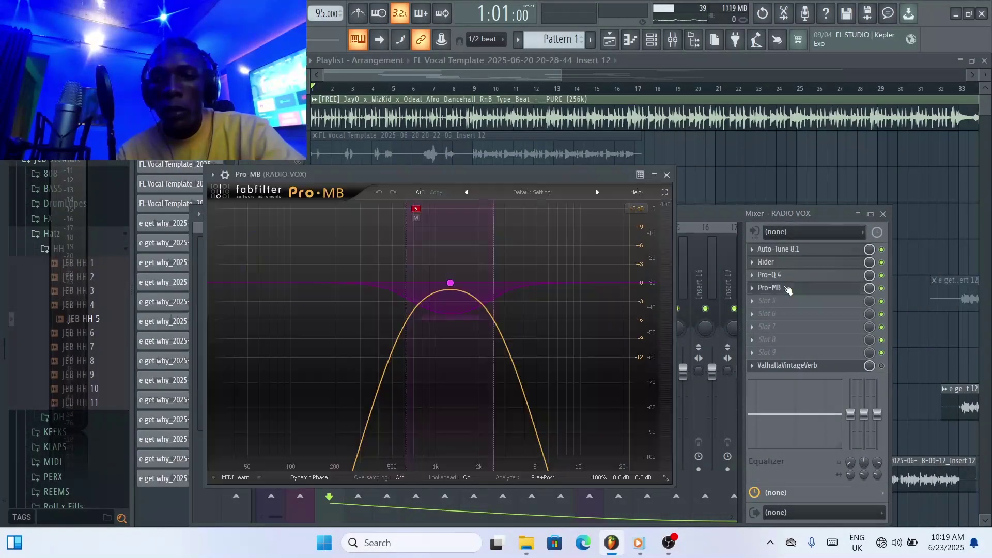
drag(481, 174, 582, 142)
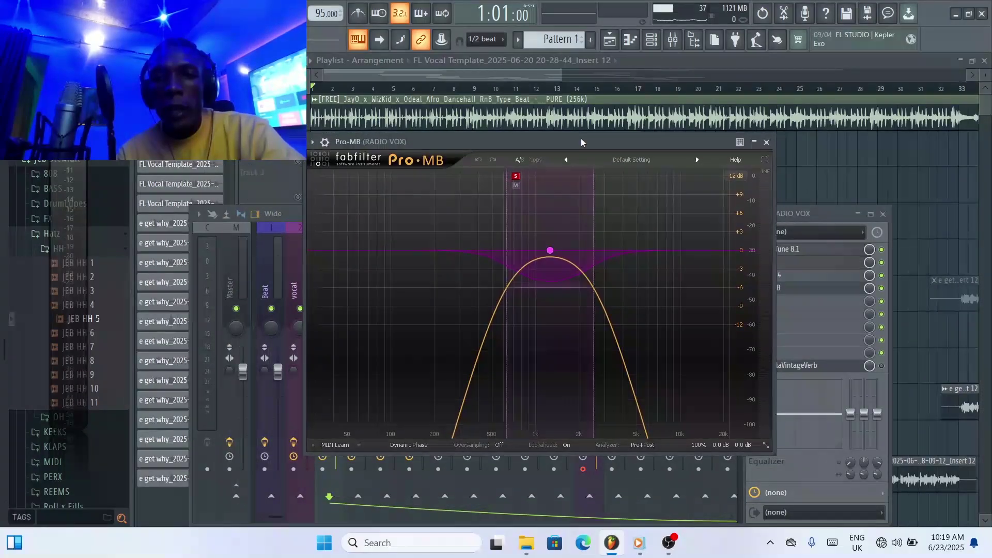
- Unsolo and re-solo Band 1 in Pro-MB, and briefly play the opening with the band soloed
click(516, 176)
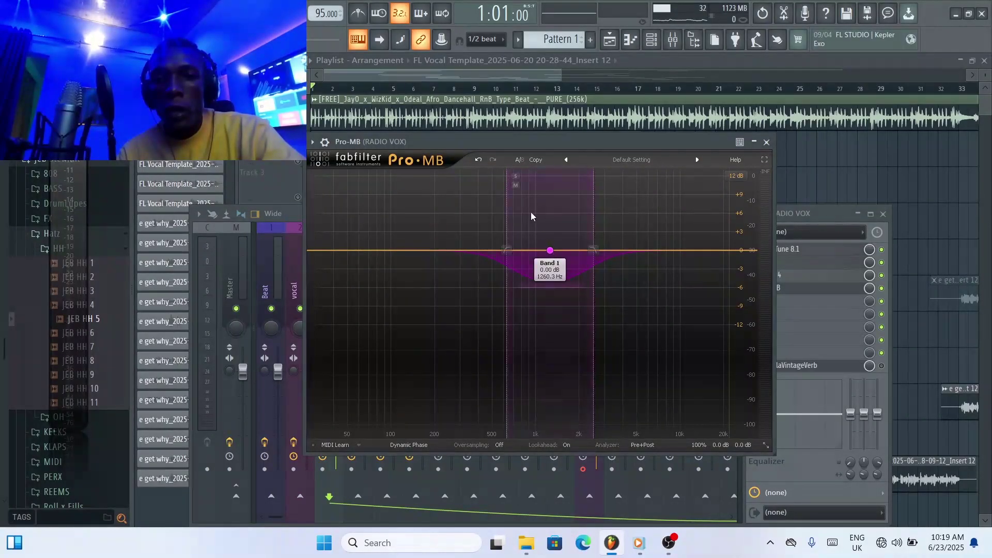
click(515, 177)
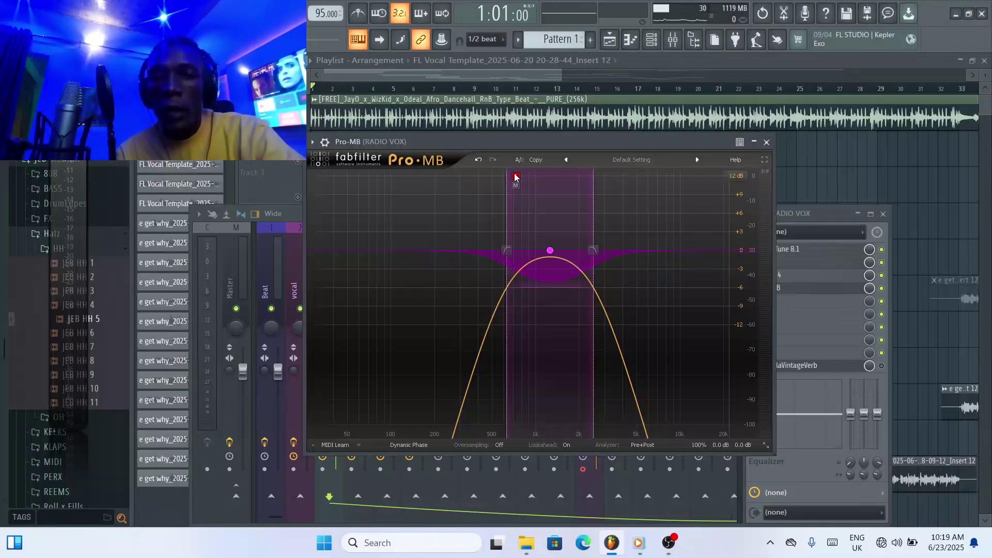
key(space)
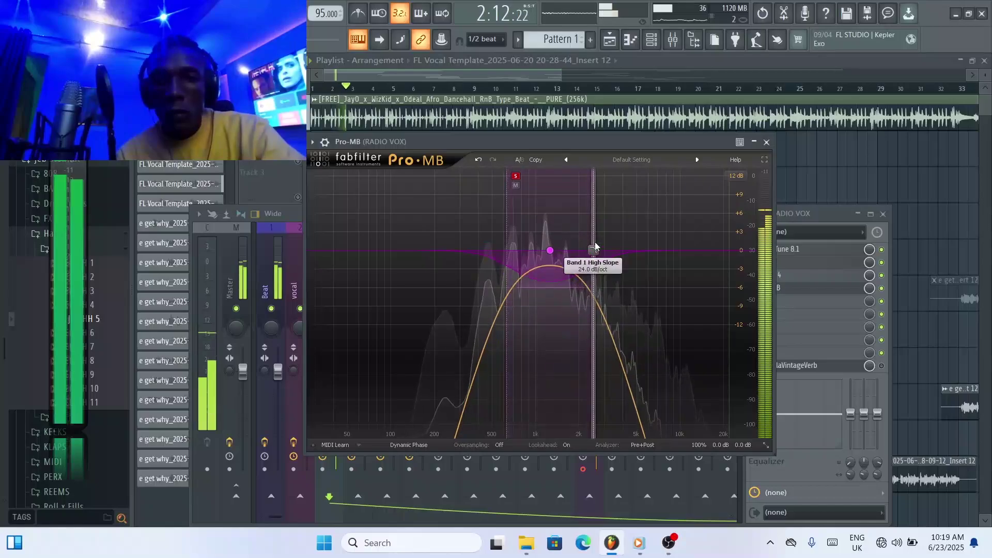
key(space)
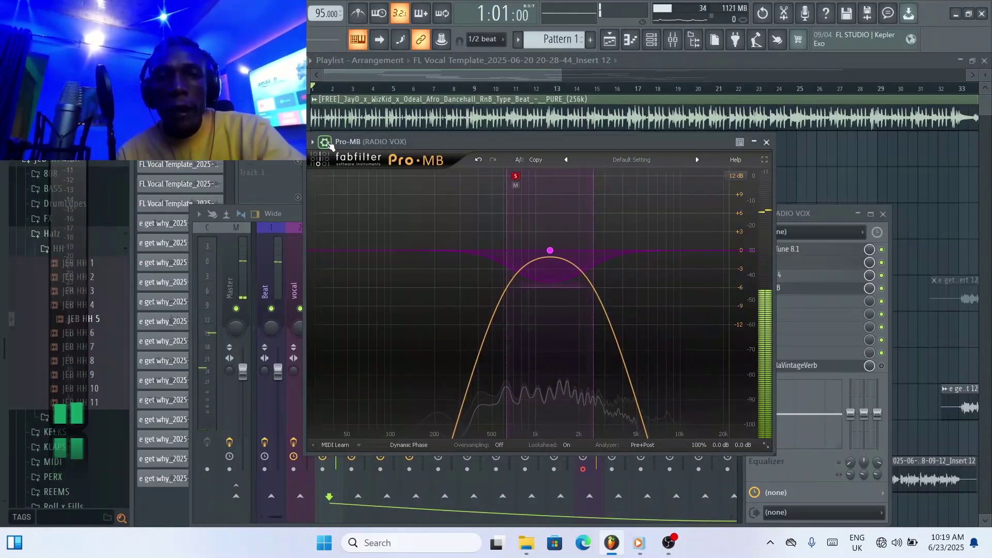
- Bypass Pro-MB, play the opening without it, and turn it back on during playback to compare the sound
click(325, 142)
click(733, 162)
key(space)
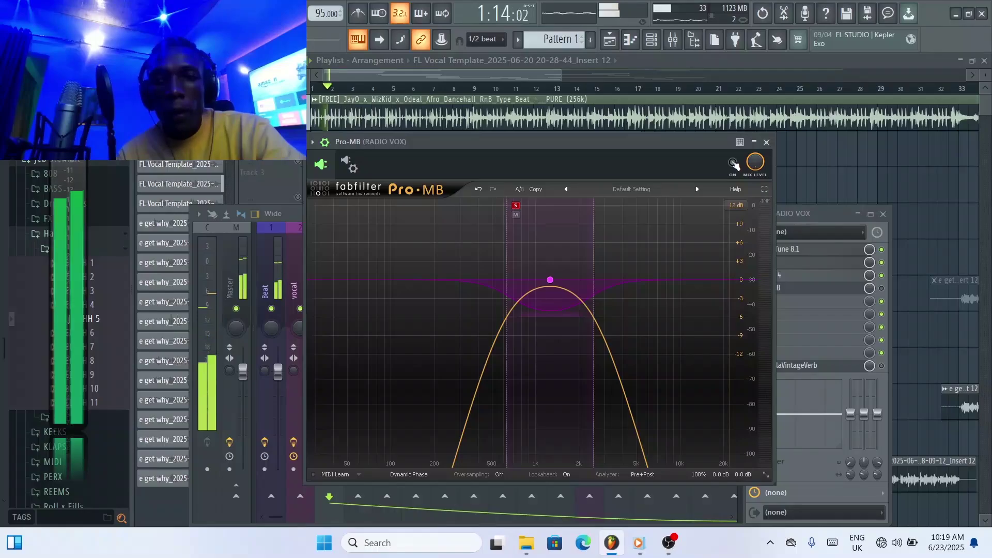
click(733, 163)
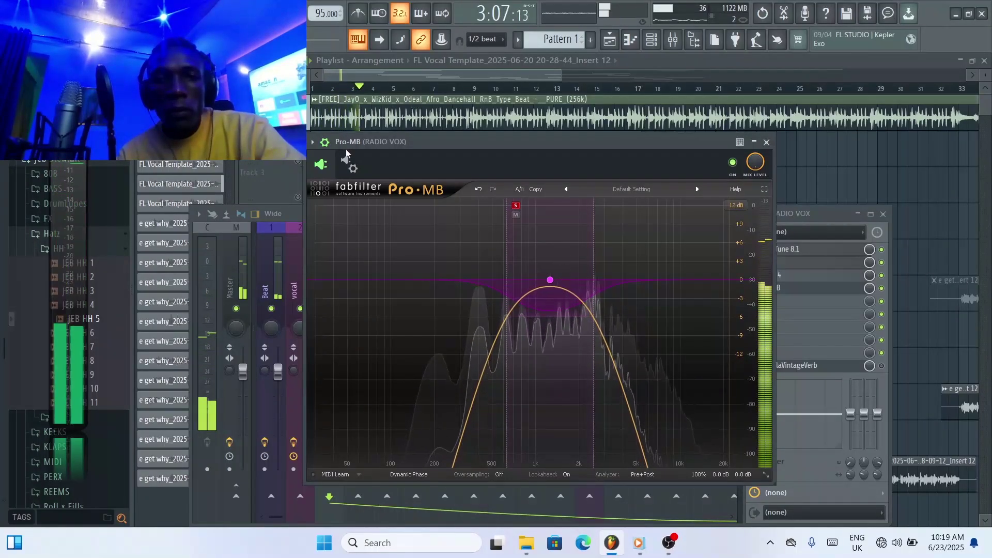
click(325, 144)
key(space)
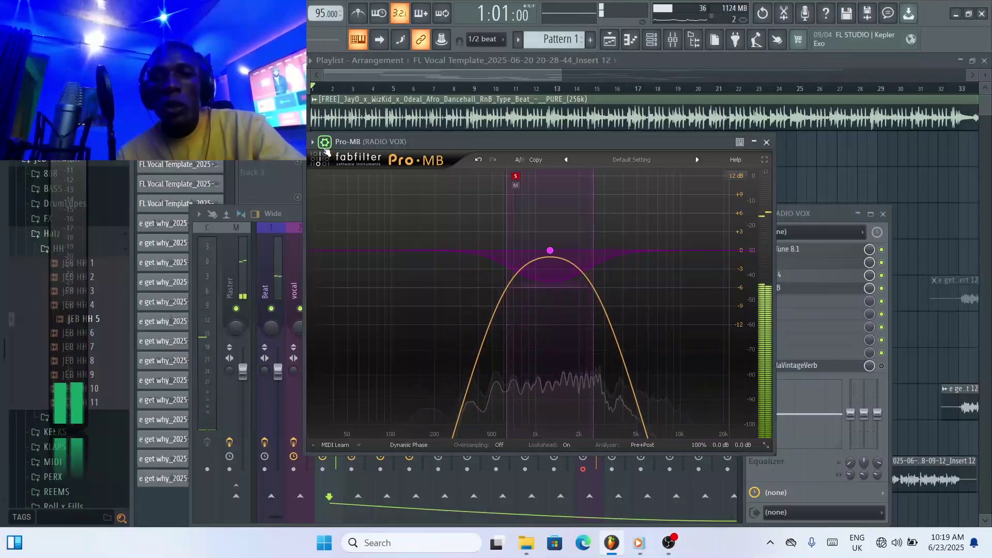
- Close Pro-MB, turn ValhallaVintageVerb back on and review its settings, and play the opening with the full RADIO VOX chain
click(767, 142)
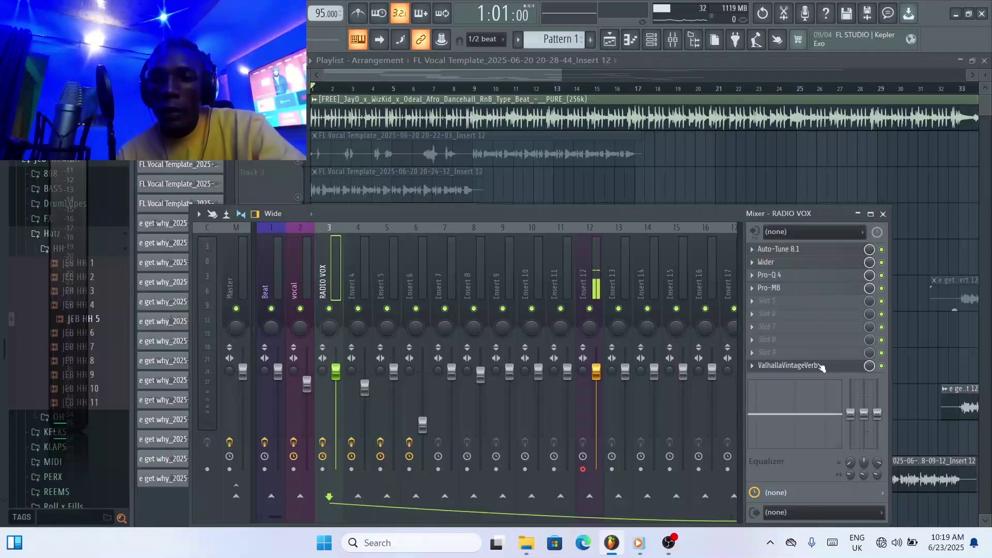
click(791, 365)
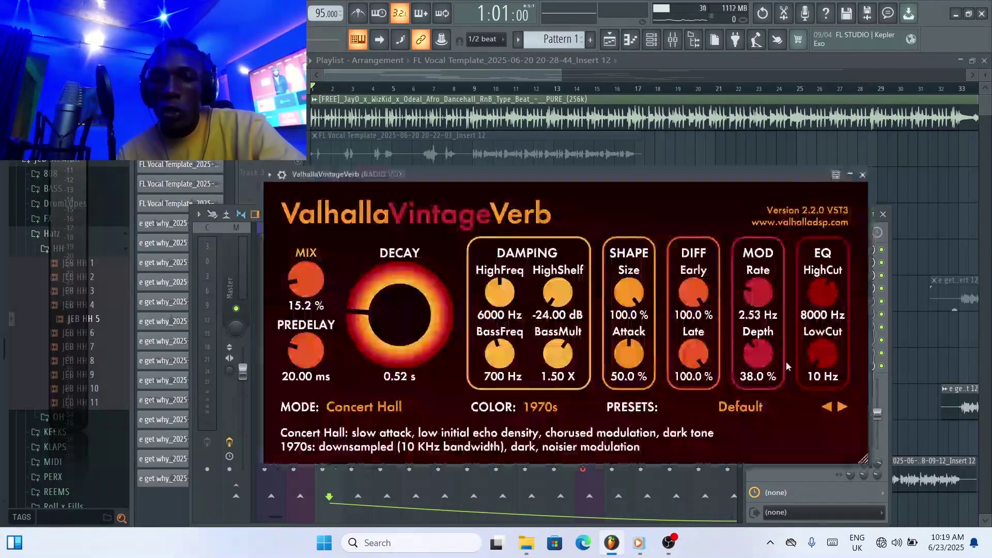
drag(559, 181, 507, 152)
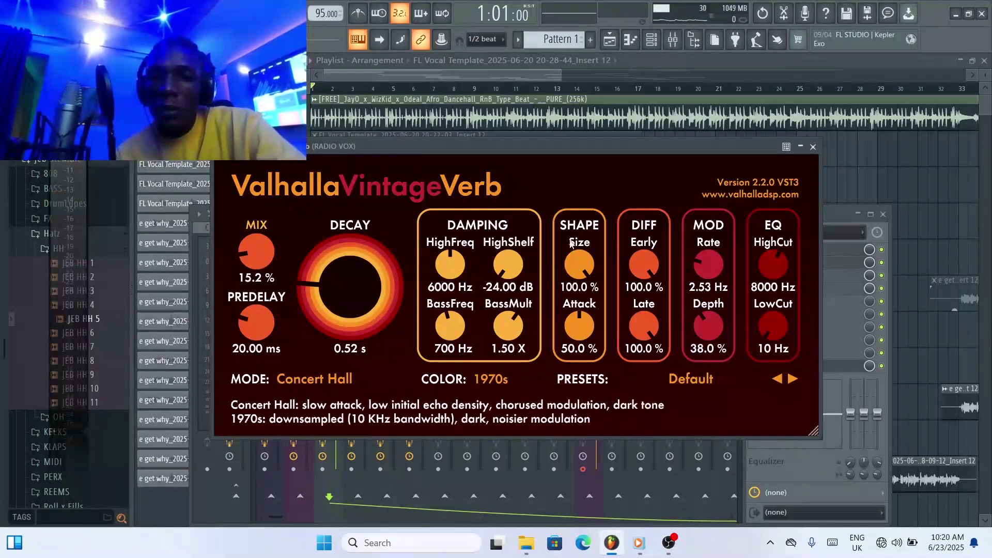
click(813, 147)
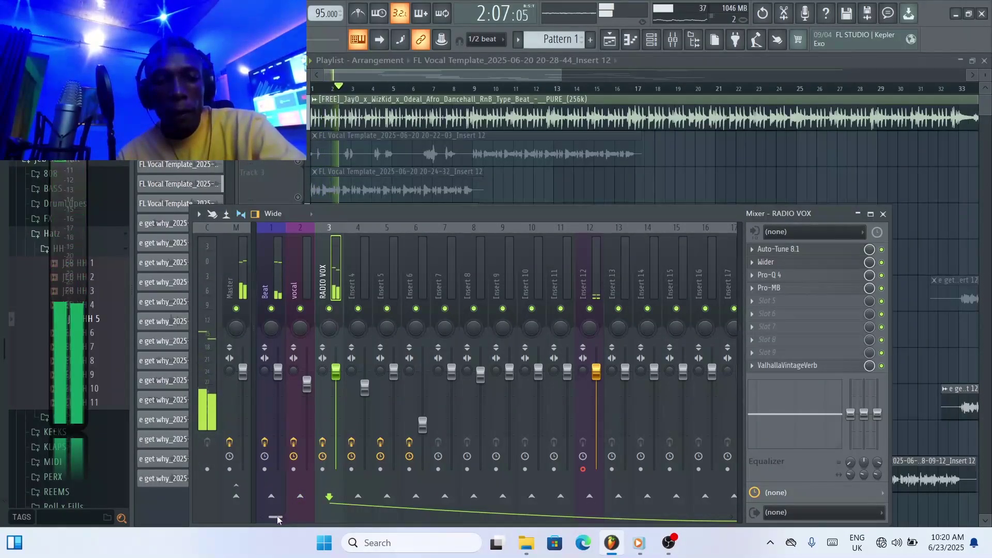
key(space)
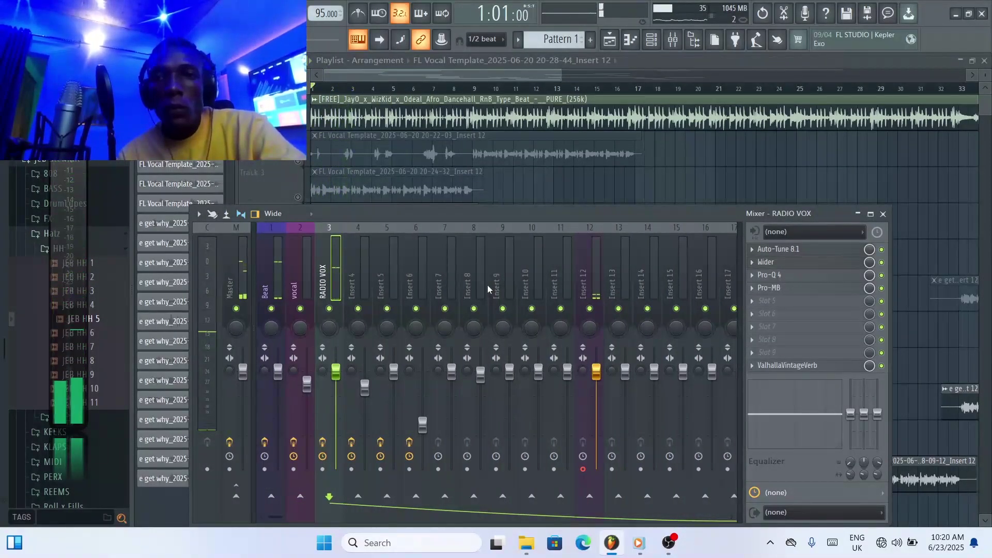
- Hide the mixer and place the playhead at 8:14:00, just before the Track 7 vocal clip
click(677, 50)
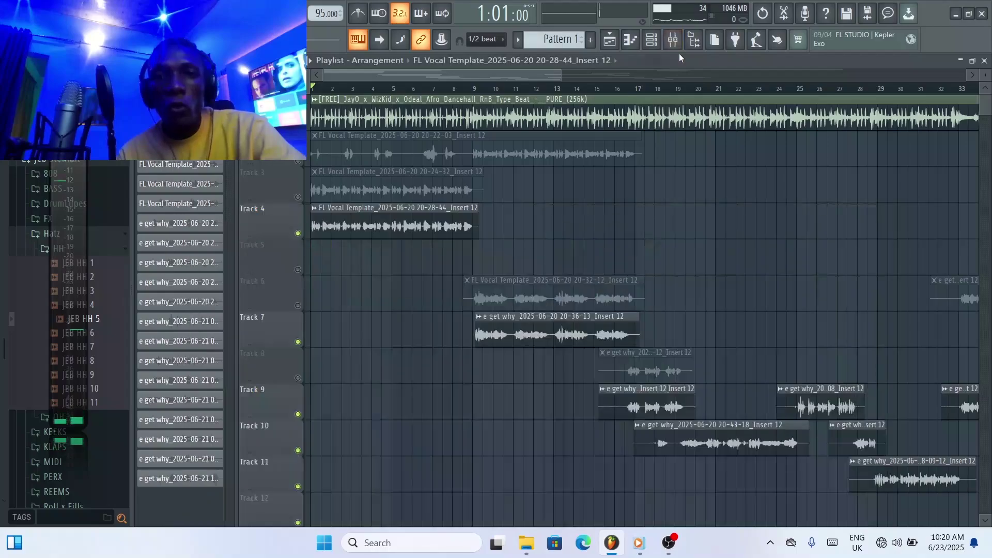
click(477, 92)
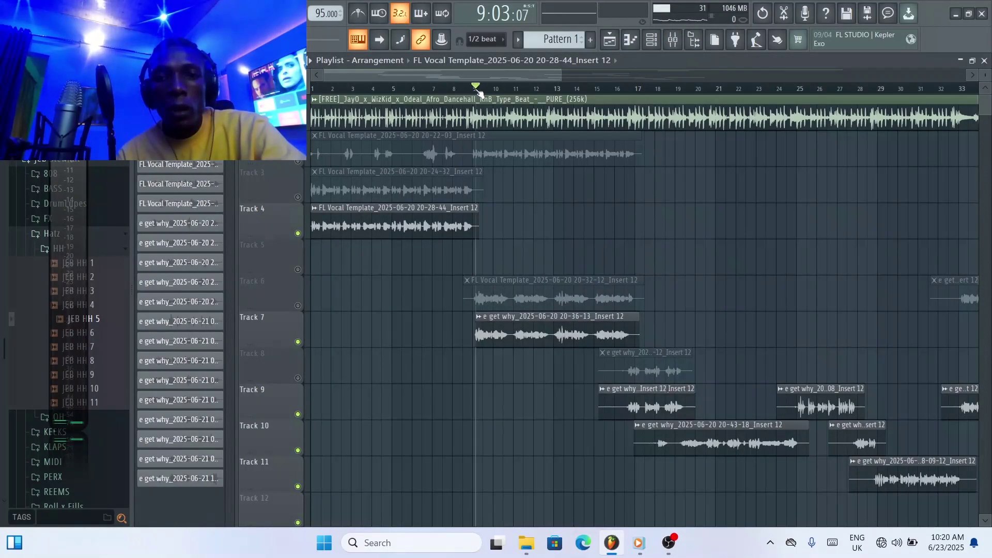
click(471, 91)
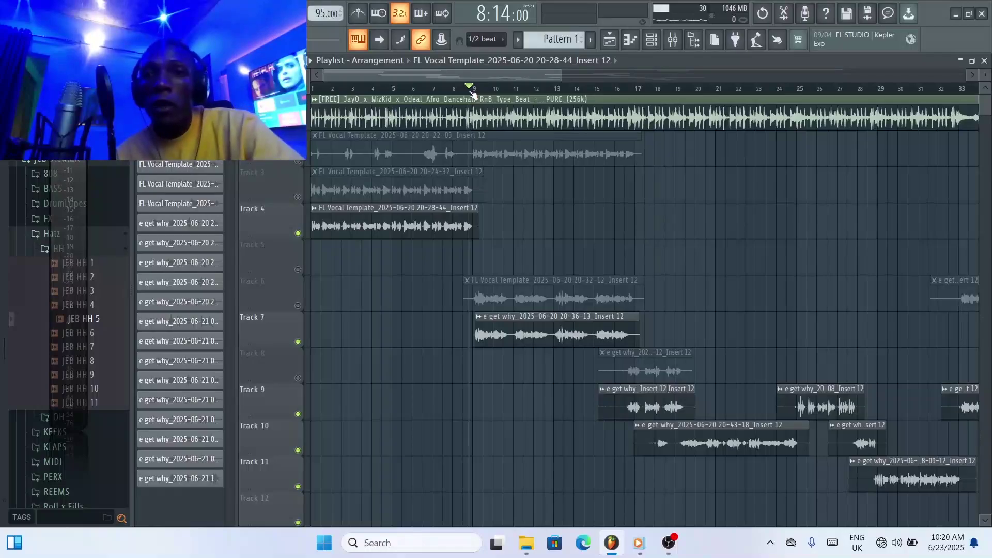
- Show the mixer again and select the Lead Vox track on insert 22 to display its effect chain
click(679, 44)
click(305, 257)
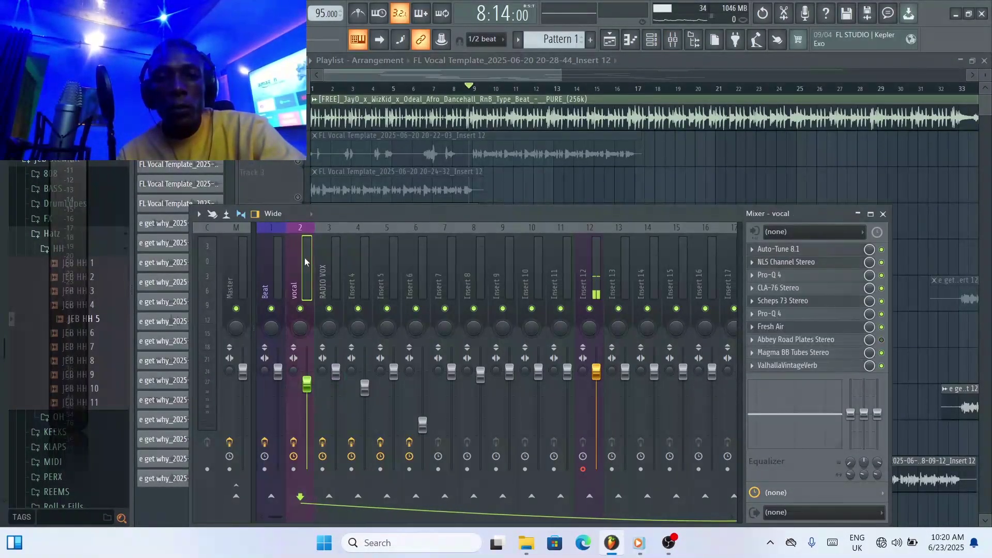
drag(278, 516, 347, 517)
click(402, 278)
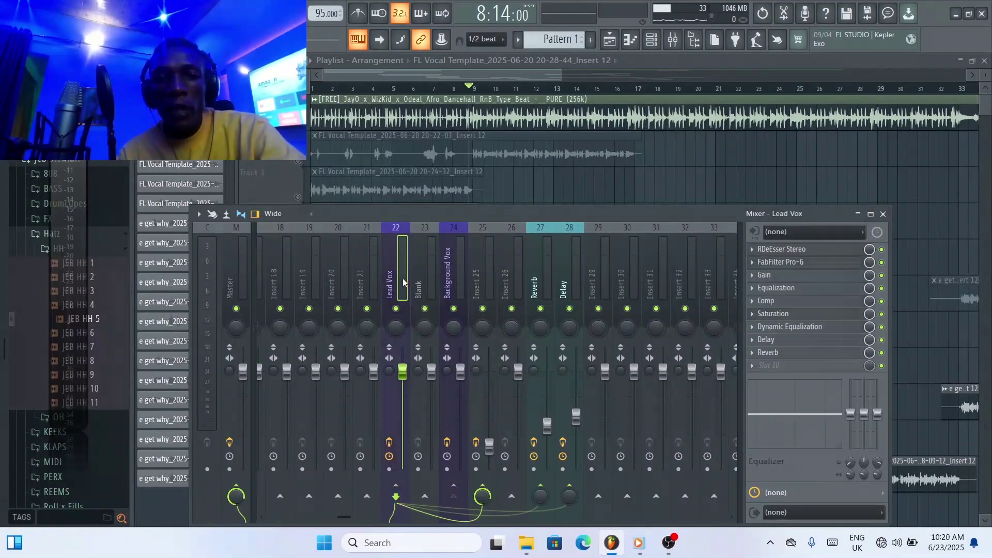
- Review the RDeEsser Stereo settings on Lead Vox, close that plugin, and open FabFilter Pro-G
click(788, 253)
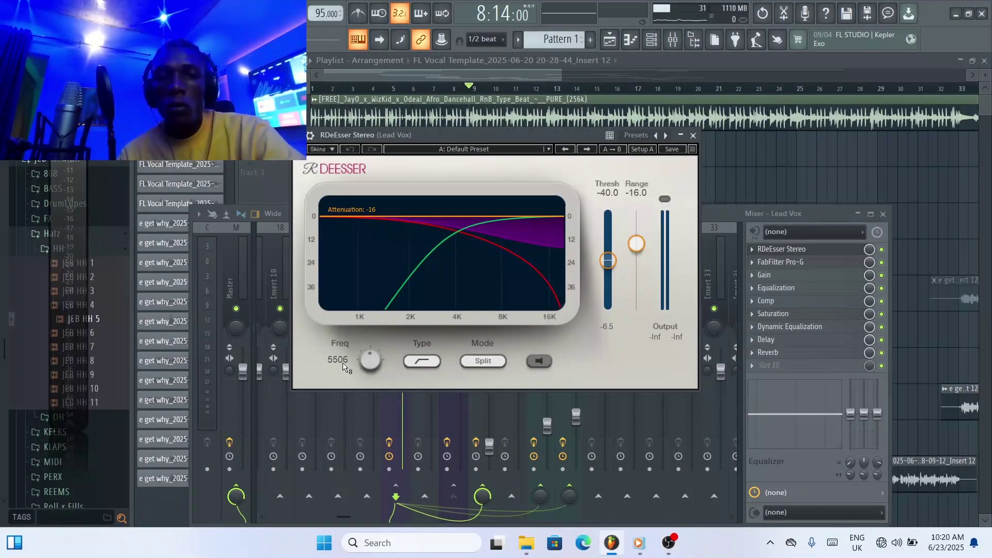
click(692, 135)
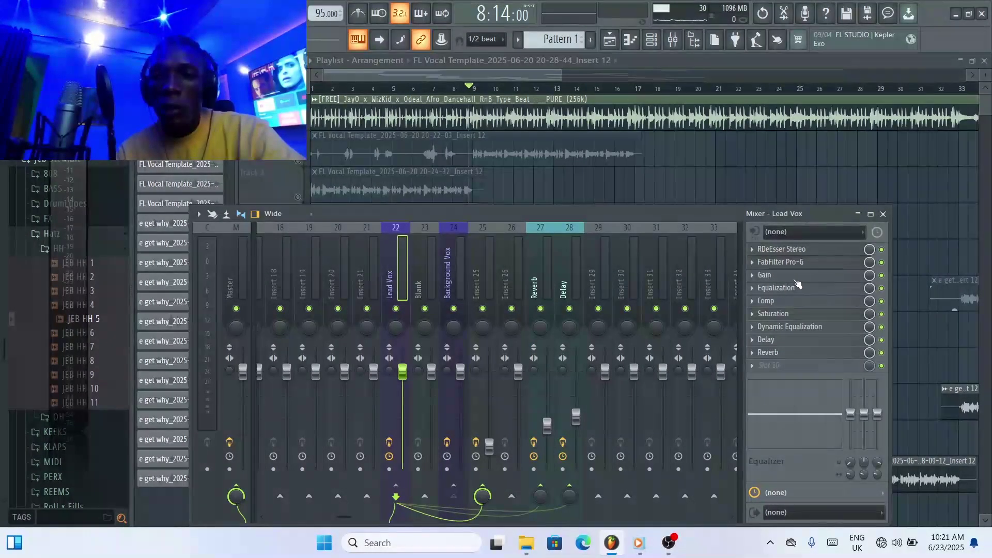
click(789, 264)
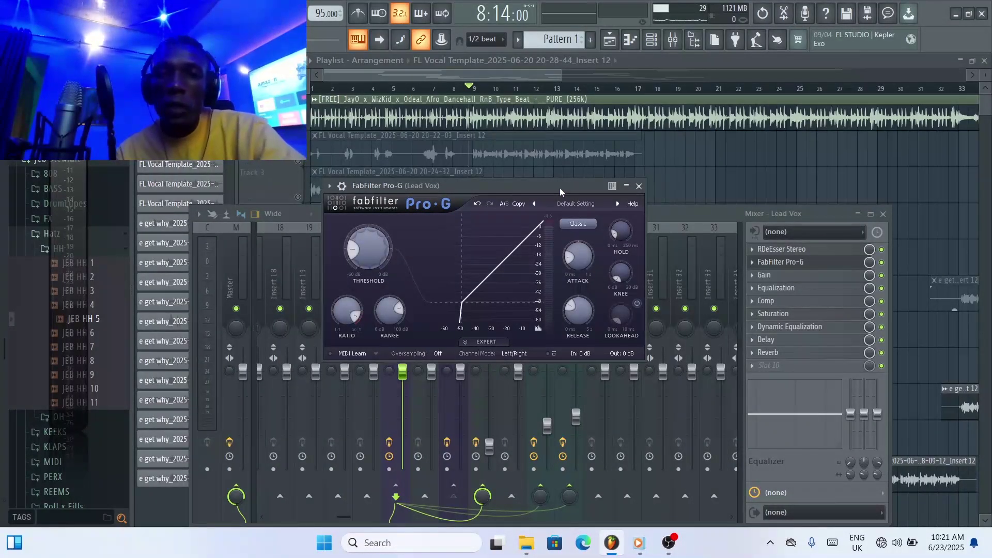
- Close FabFilter Pro-G and review the Volume setting of the Gain plugin on Lead Vox, closing it when done
click(639, 186)
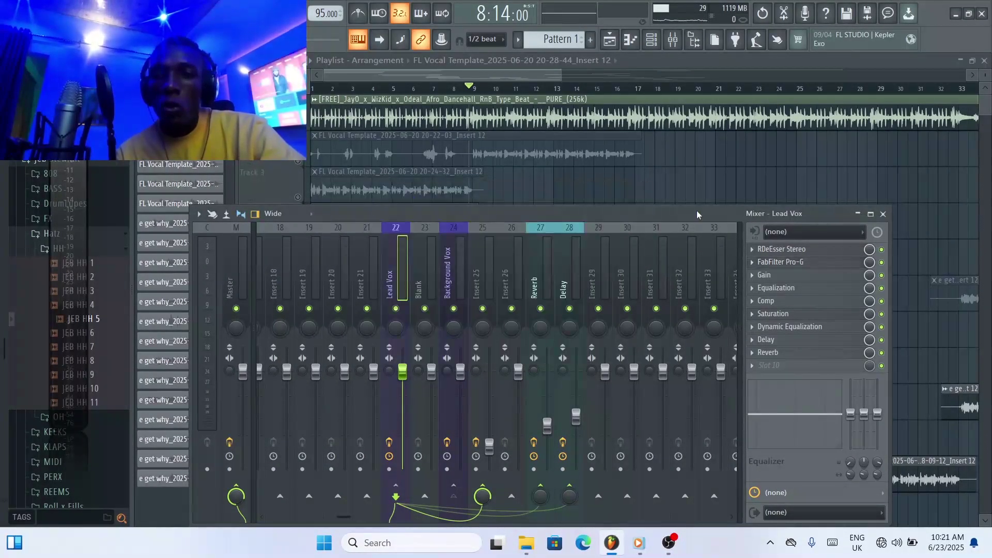
click(771, 276)
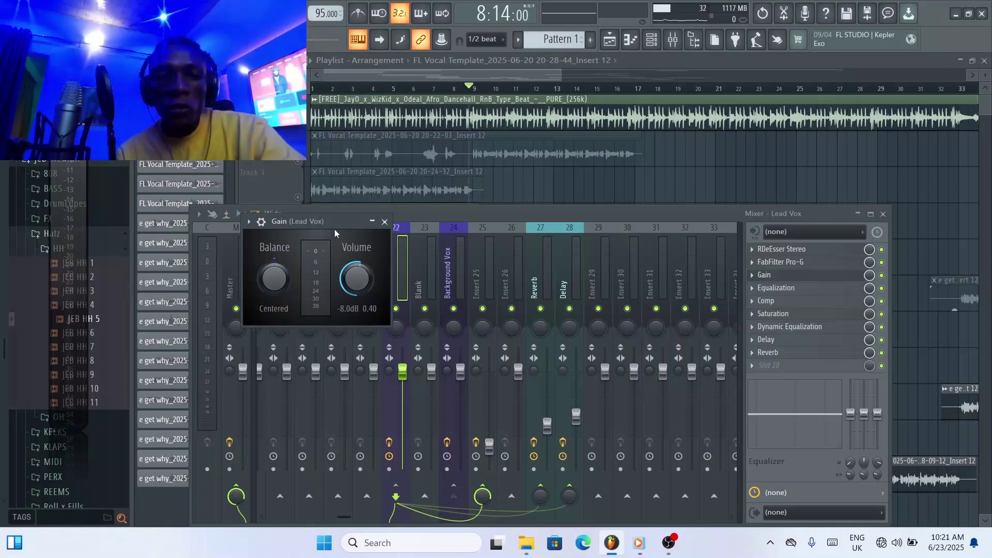
drag(333, 221, 477, 231)
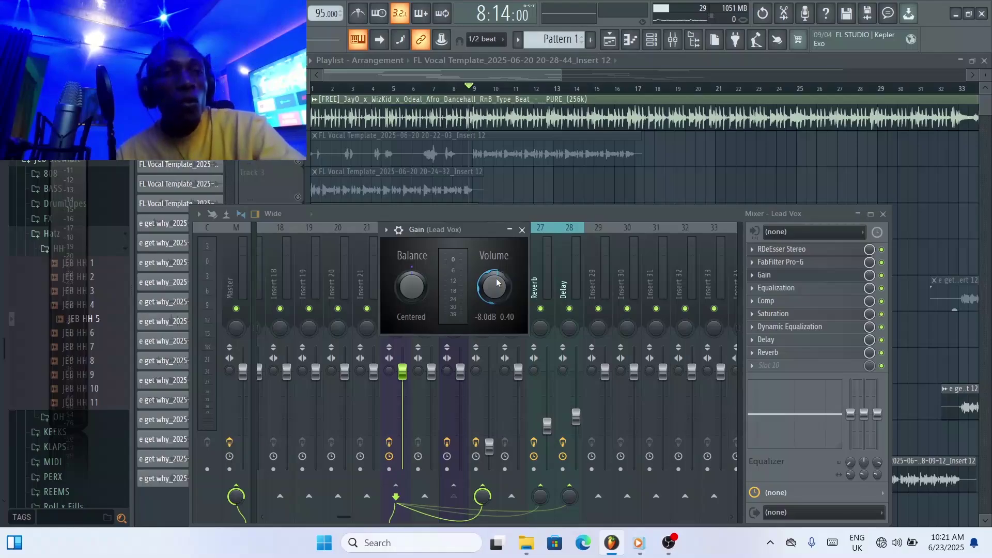
click(521, 228)
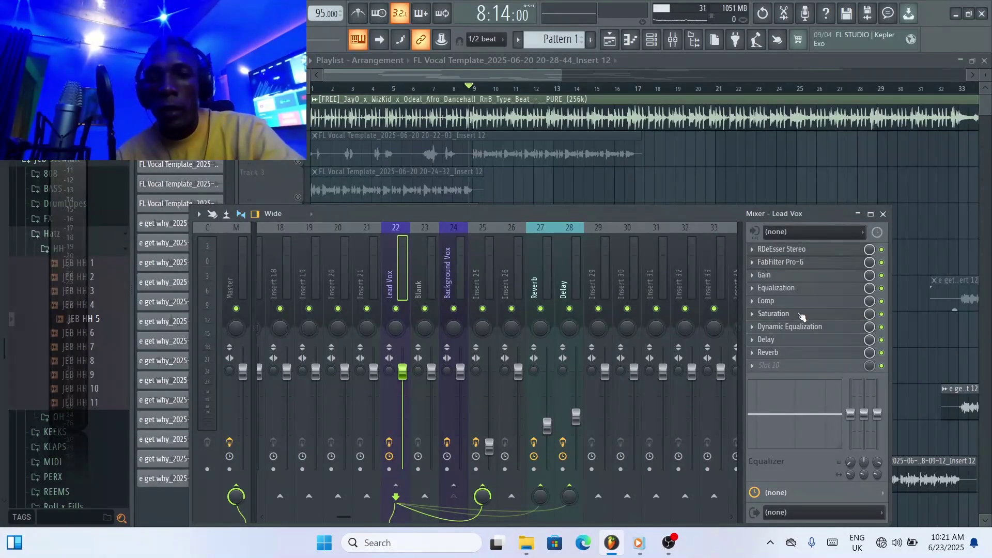
- Review the Equalization curve on Lead Vox in a restored, smaller window, and close the plugin
click(784, 289)
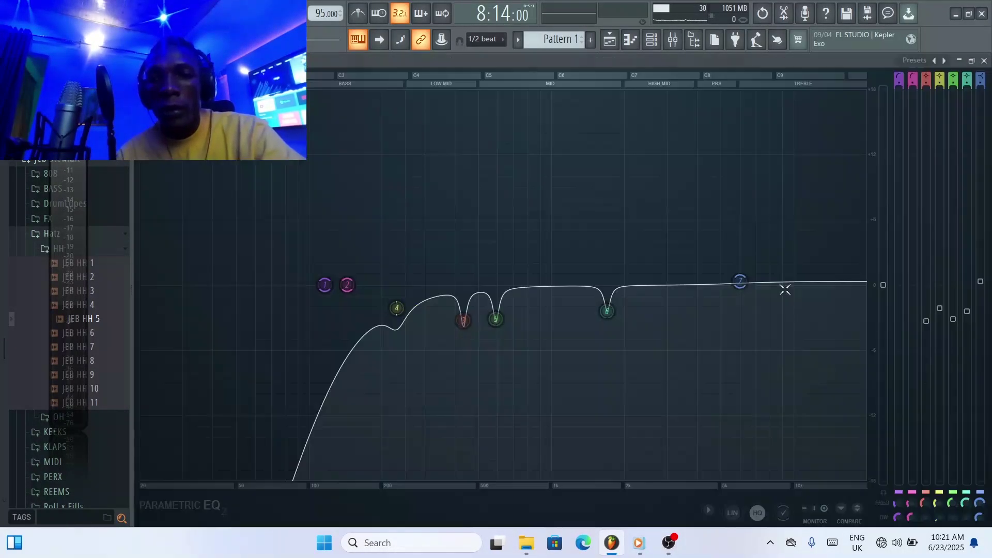
click(971, 60)
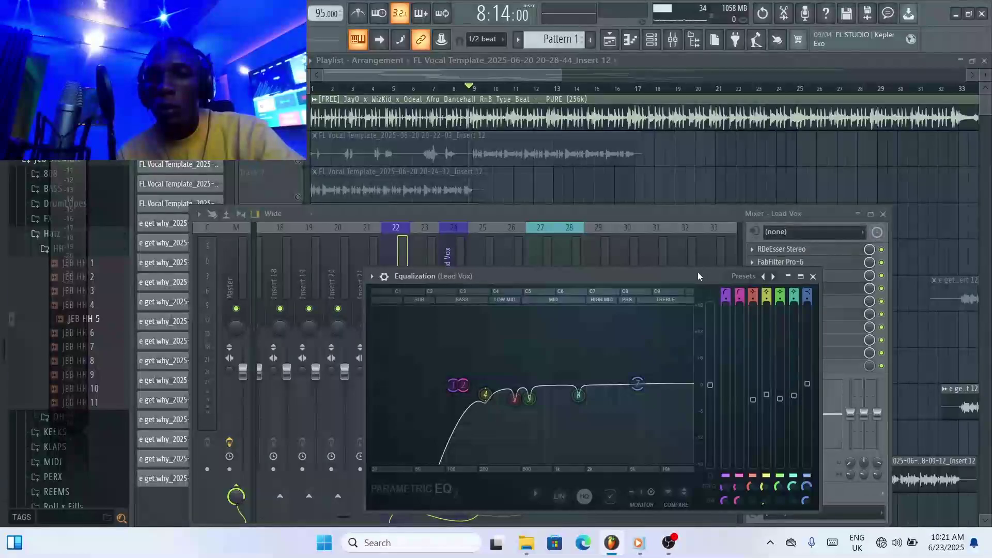
drag(698, 276, 668, 206)
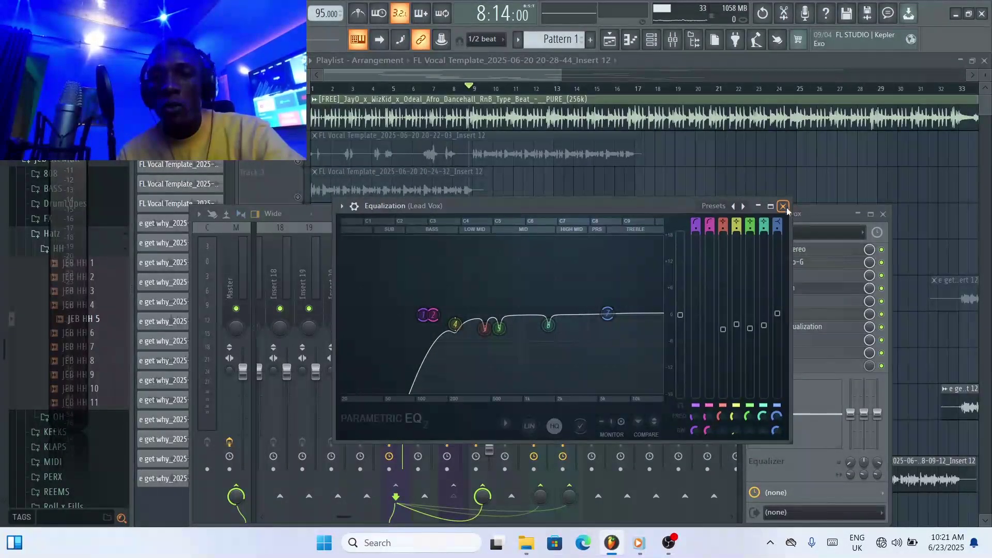
click(783, 206)
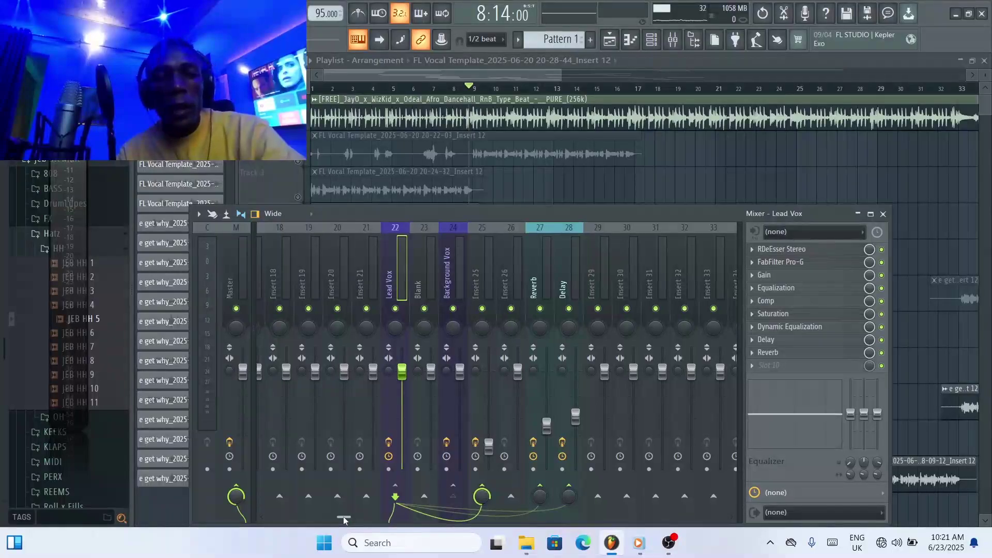
- Select the vocal track on insert 2 and open Auto-Tune 8.1 to review its input type, key and scale
drag(343, 516, 198, 523)
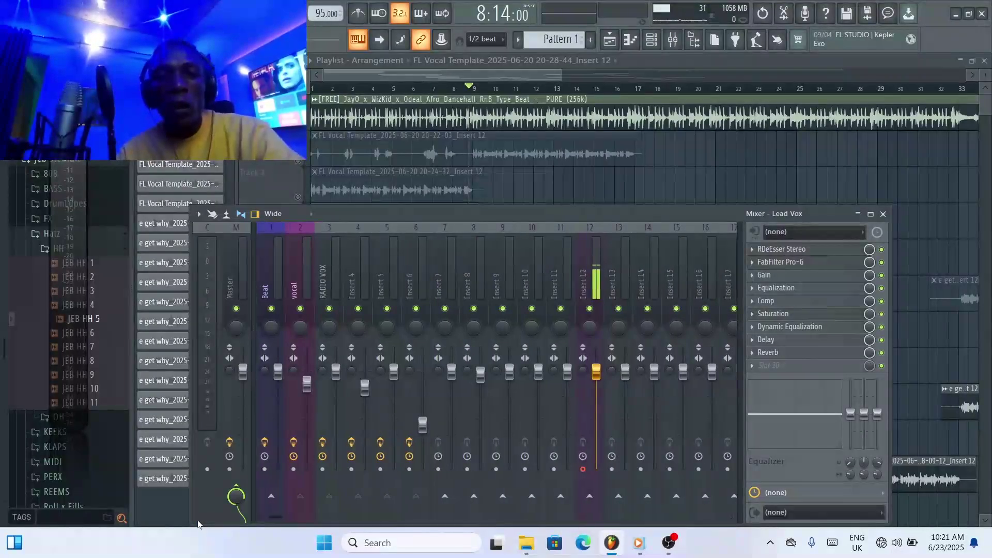
click(312, 275)
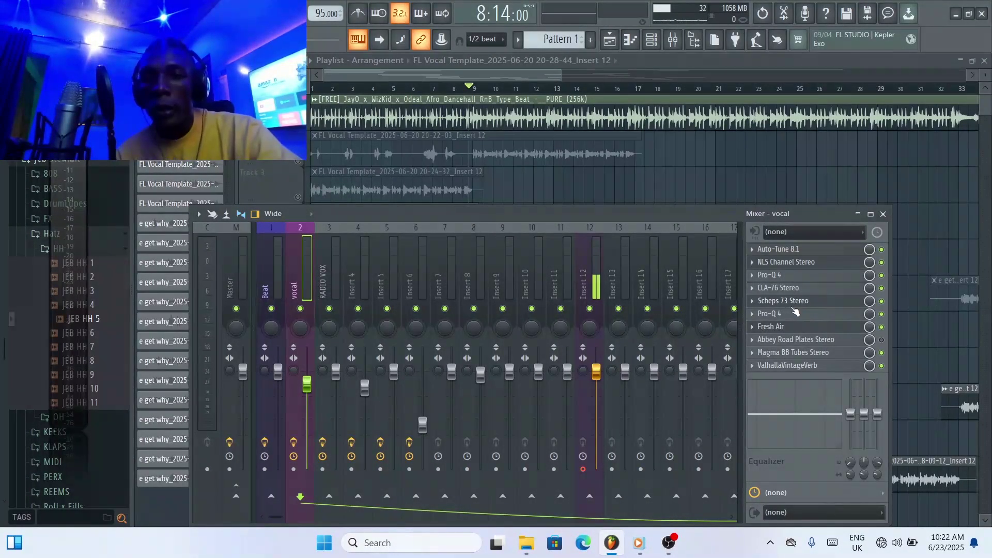
click(802, 249)
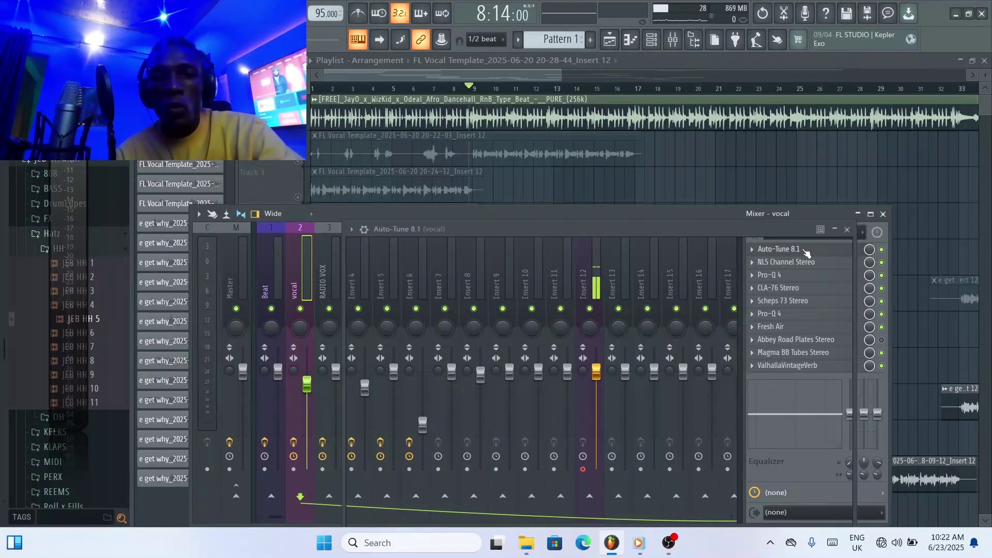
drag(702, 229, 621, 181)
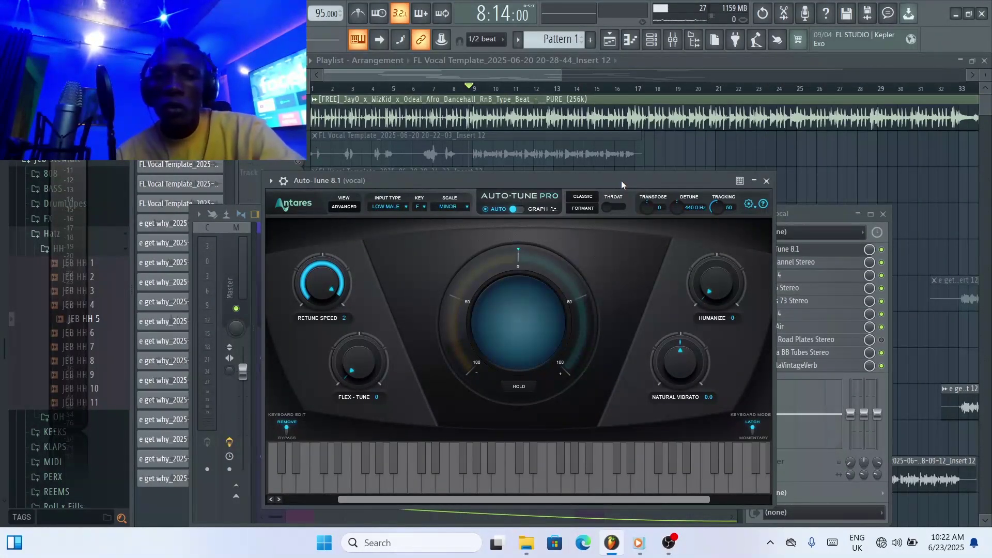
drag(621, 181, 621, 148)
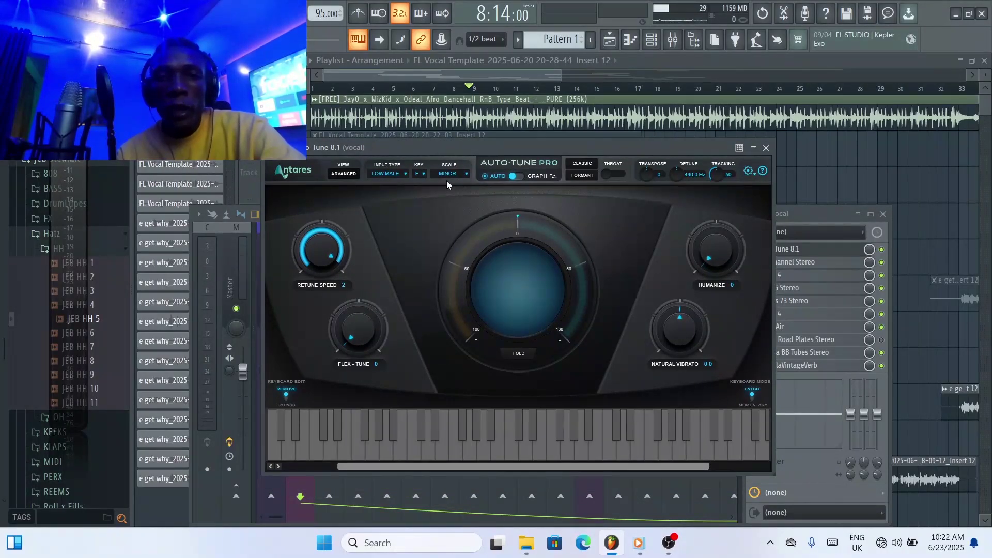
drag(500, 146, 602, 155)
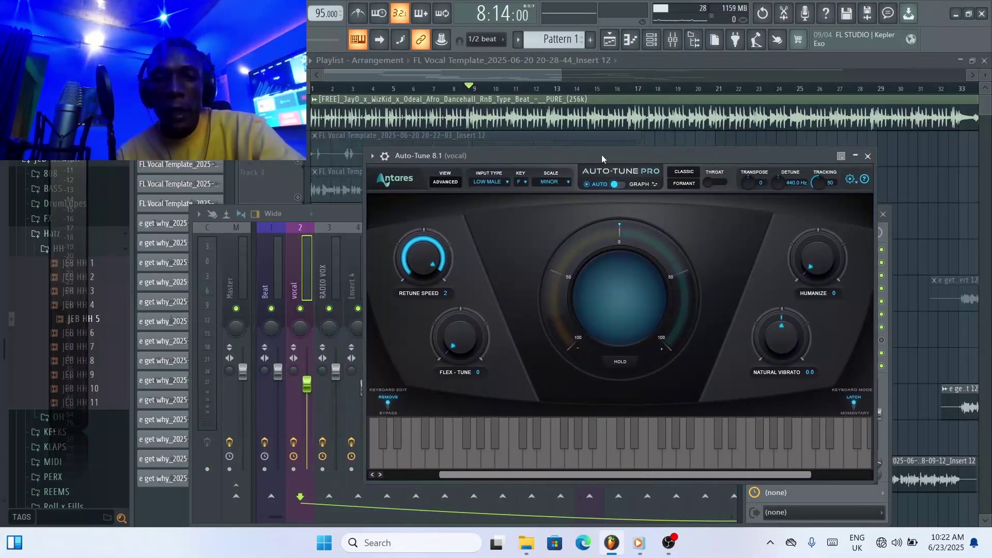
- Open Auto-Key on the Beat track to check the detected key while the song plays
click(279, 272)
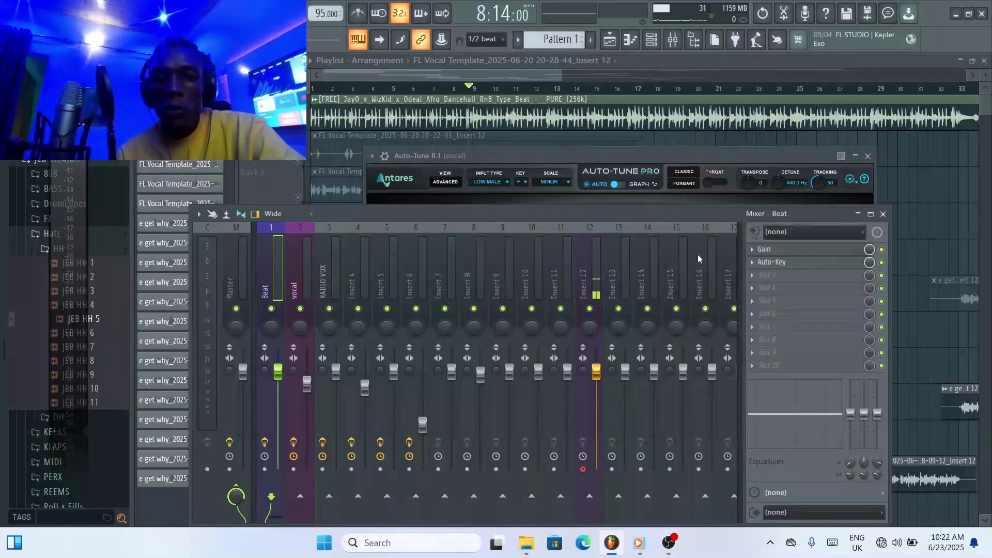
click(780, 262)
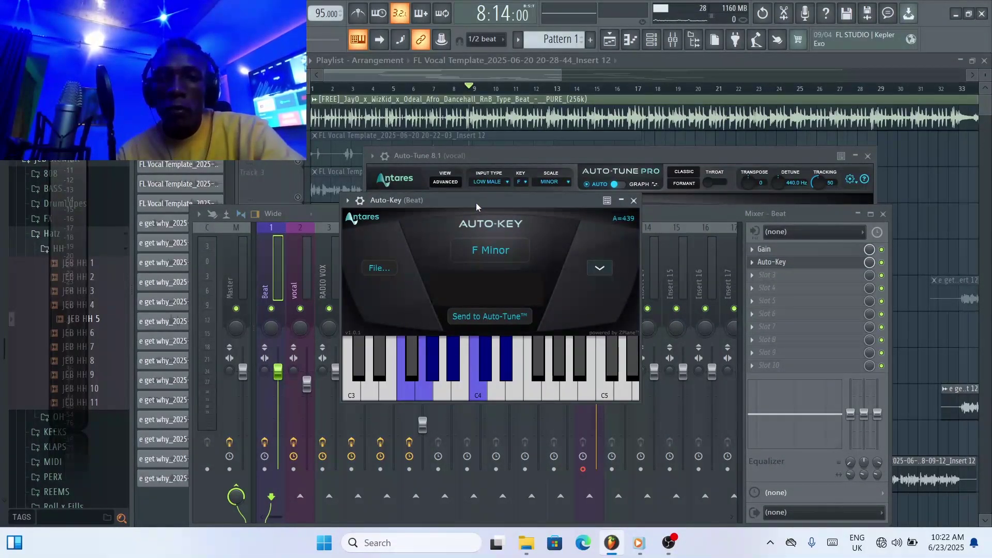
key(space)
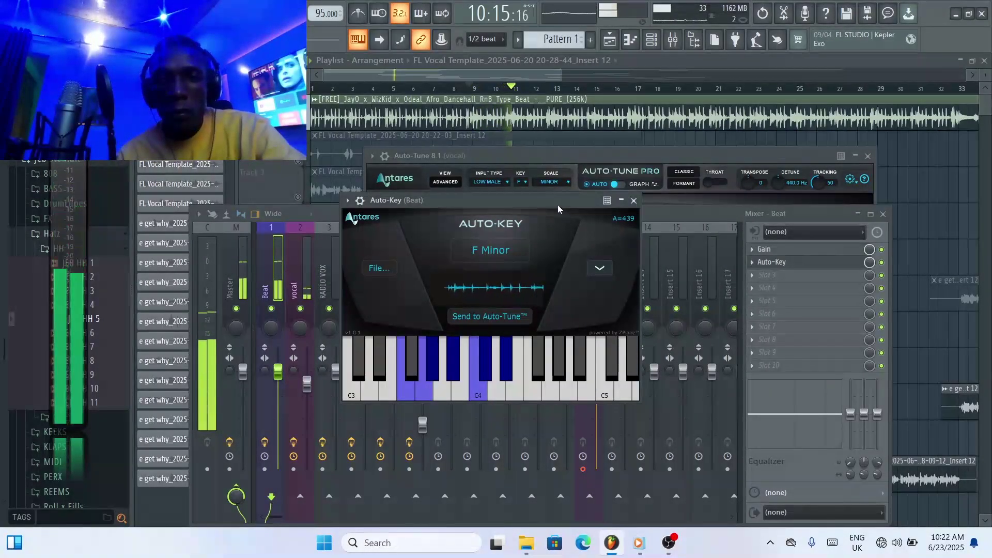
- Bring the playlist to the front and play the song from just before bar 17, at the start of the Track 10 vocal clip
click(649, 64)
click(647, 87)
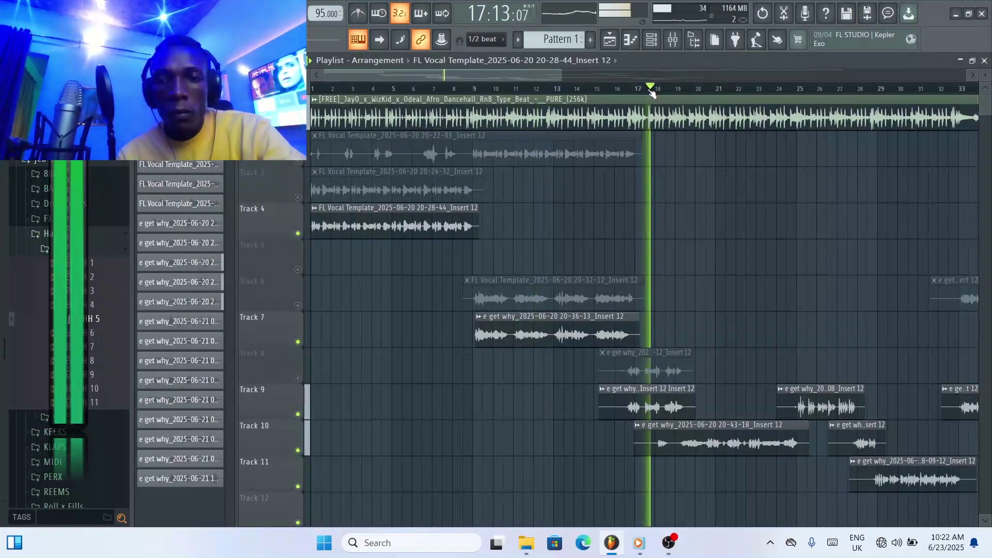
click(641, 89)
click(636, 89)
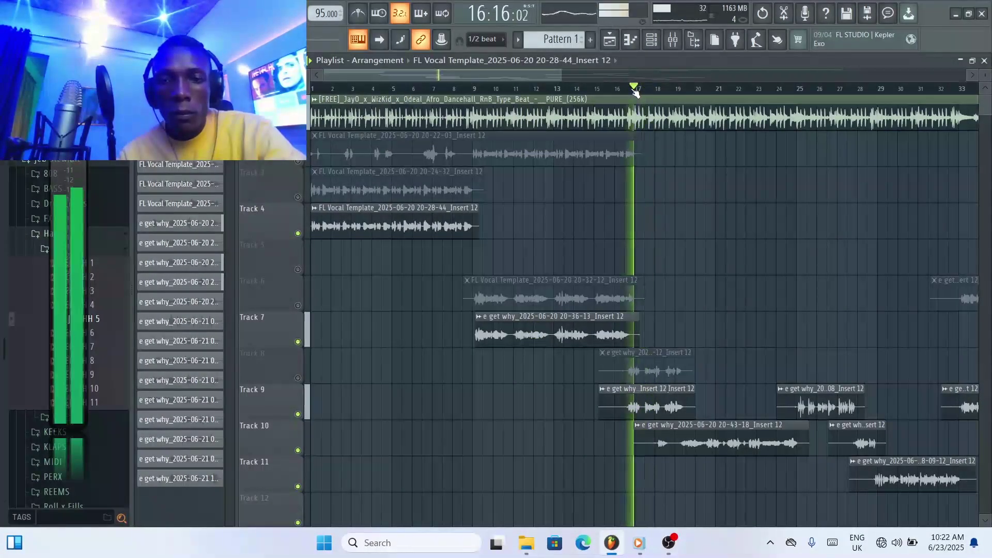
- Listen on with the mixer shown, and jump playback in the playlist to 24:16:03, within the second Track 9 vocal clip
click(673, 39)
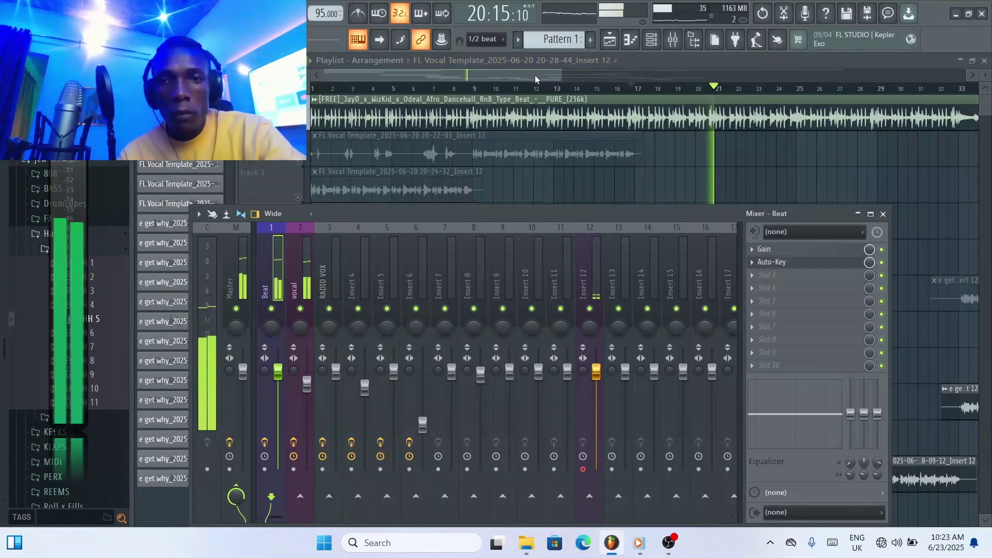
drag(535, 76, 575, 73)
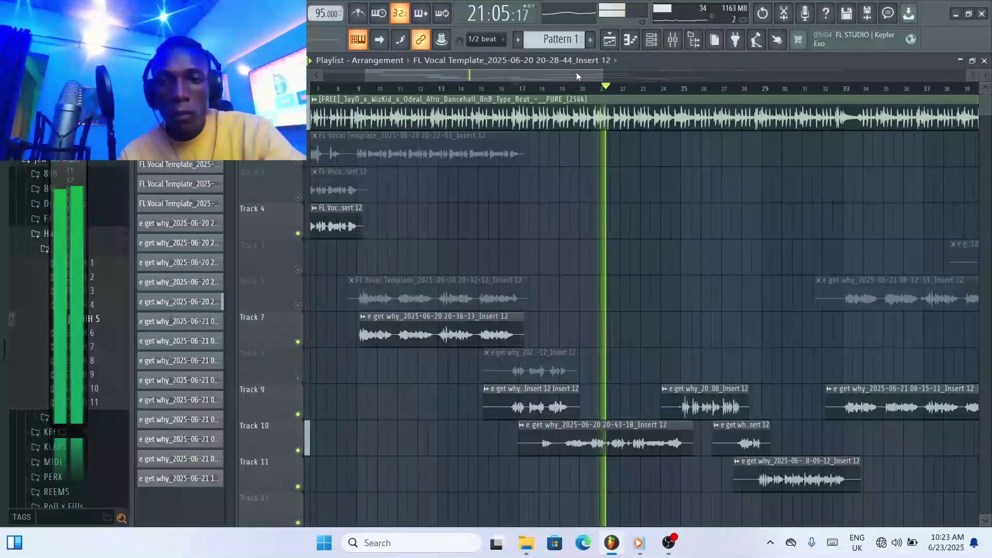
click(687, 88)
click(684, 88)
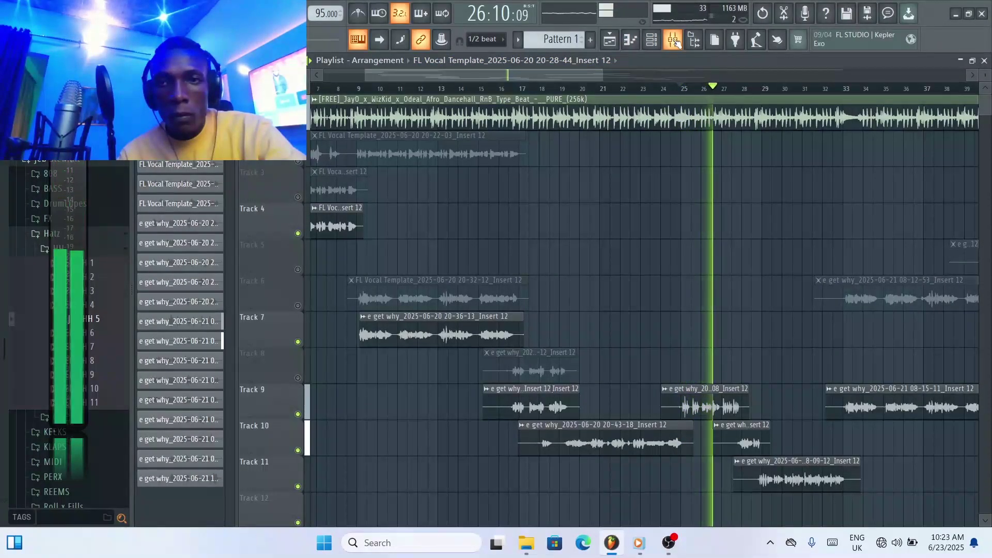
- Show the mixer and lower the Insert 25 fader slightly during playback
key(F9)
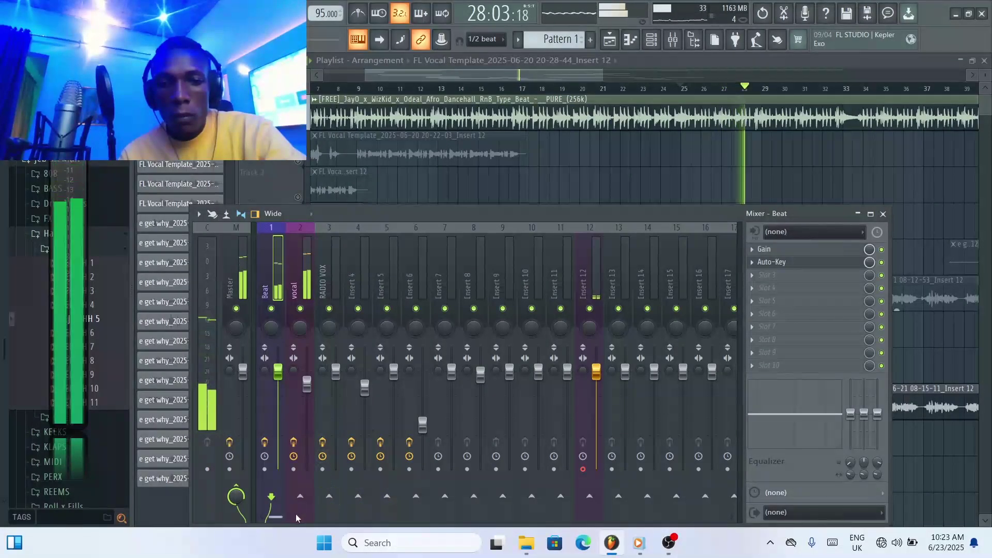
drag(290, 513, 338, 516)
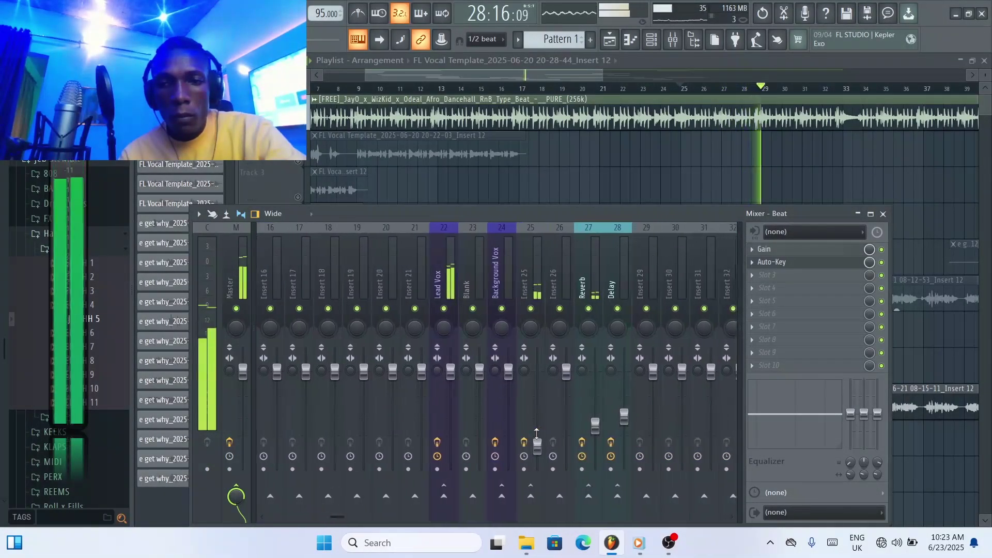
click(527, 443)
drag(528, 447, 527, 454)
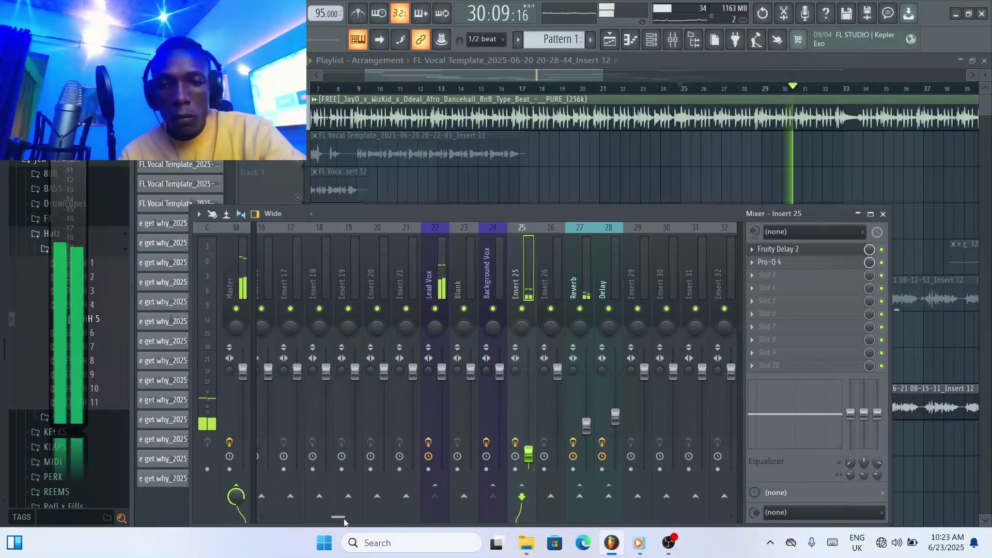
- Select the vocal track, stop playback, and review its Auto-Tune 8.1 retune speed, flex-tune and humanize settings before closing the plugin
drag(338, 516, 272, 520)
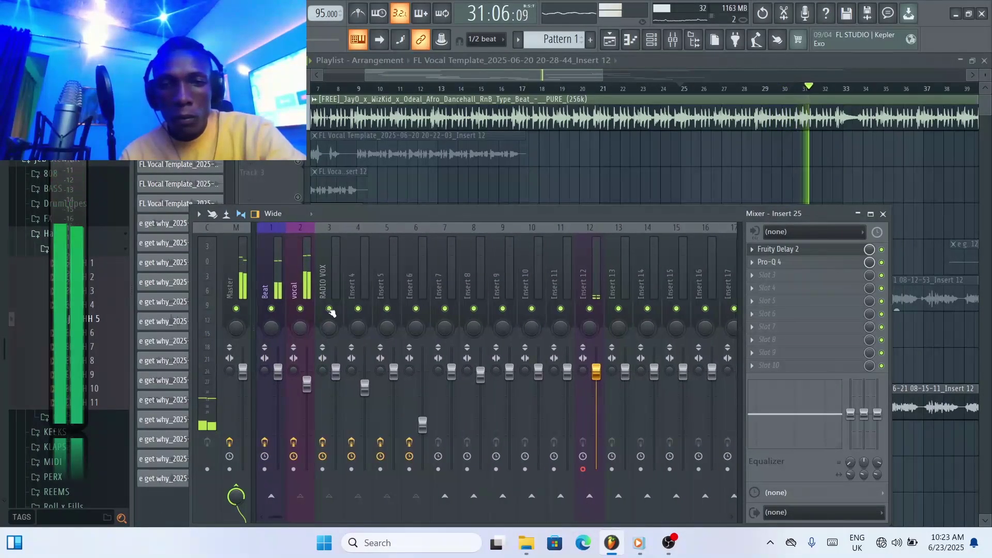
click(303, 277)
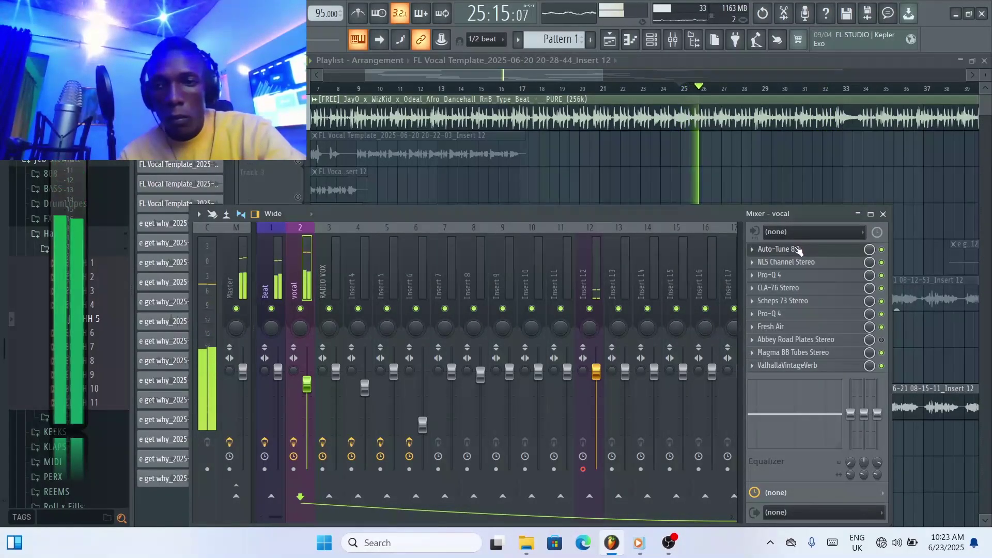
click(796, 249)
key(space)
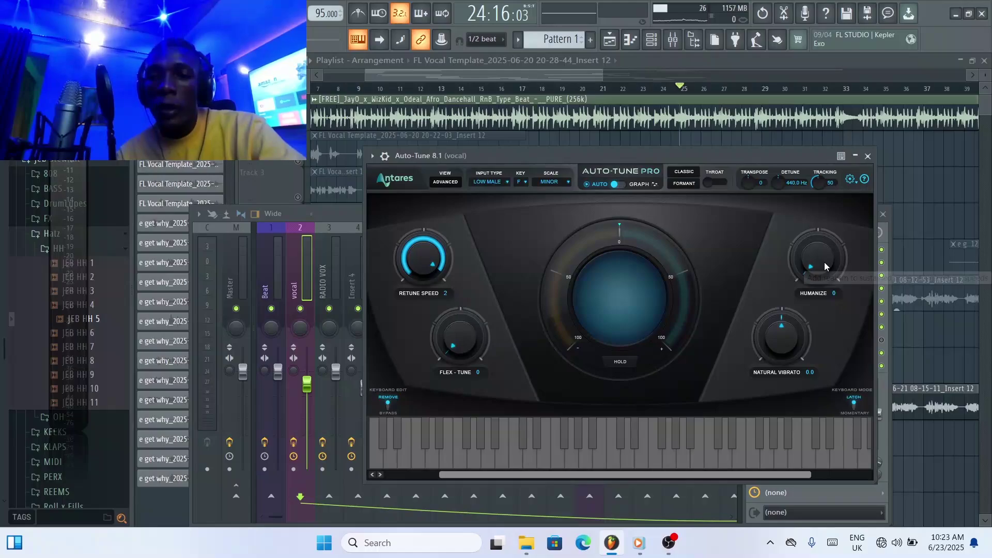
click(867, 156)
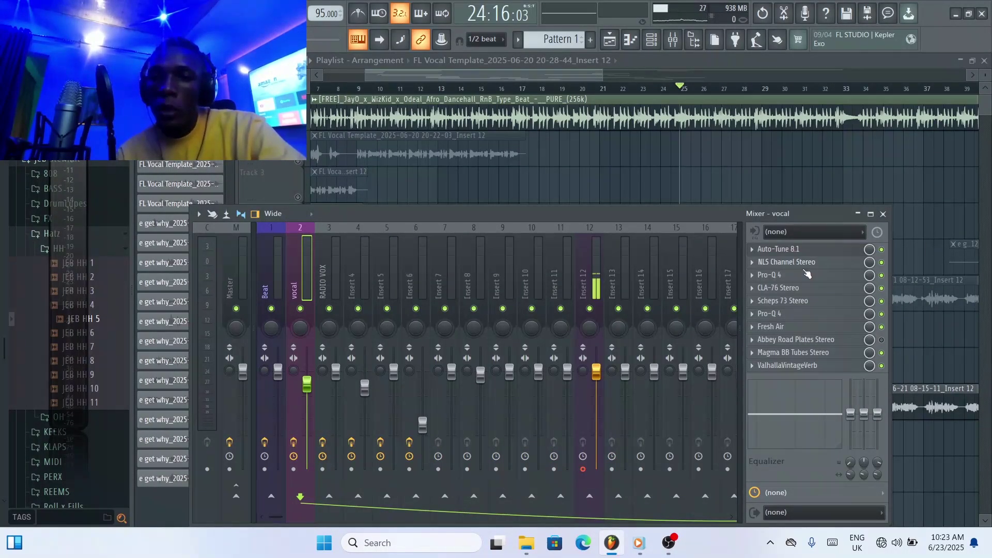
- Open NLS Channel Stereo on the vocal track and preview the NEVO studio model, returning to MIKE
click(813, 263)
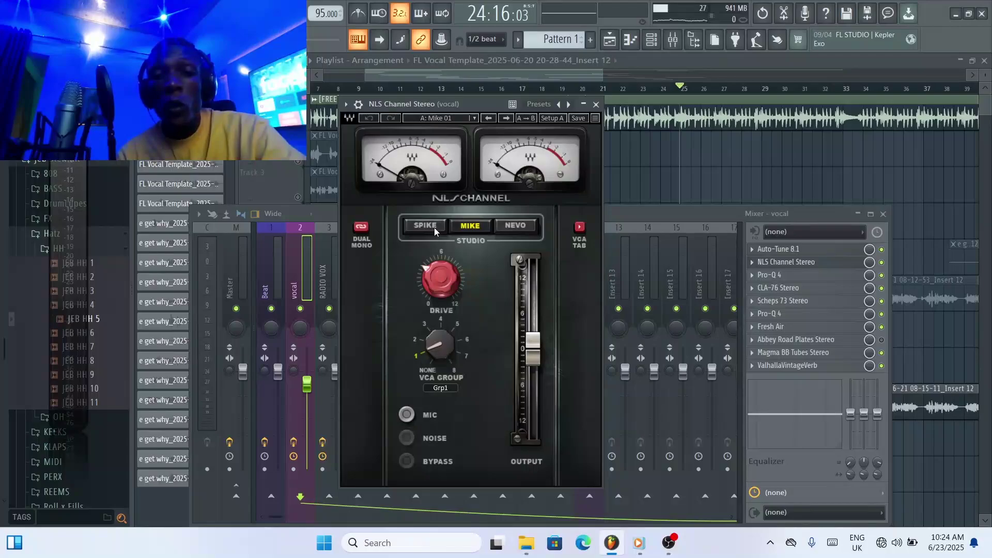
click(515, 225)
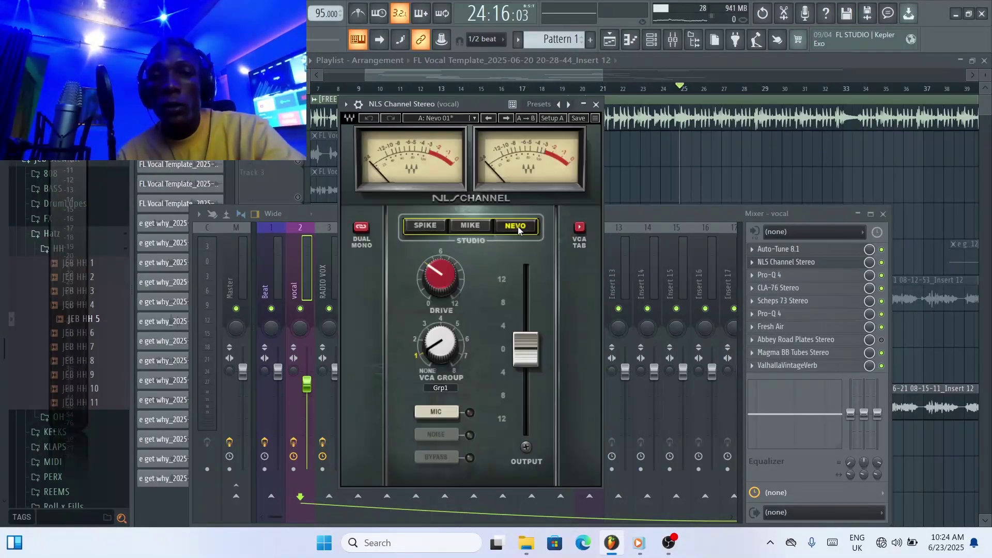
click(464, 227)
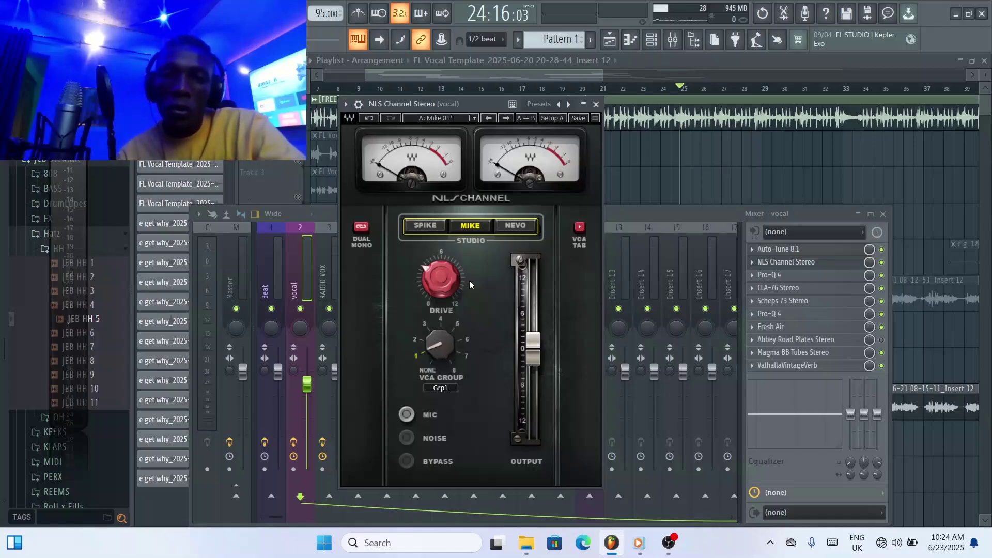
- Check the NLS Channel Drive amount and watch its meters during playback, then close the plugin
click(440, 269)
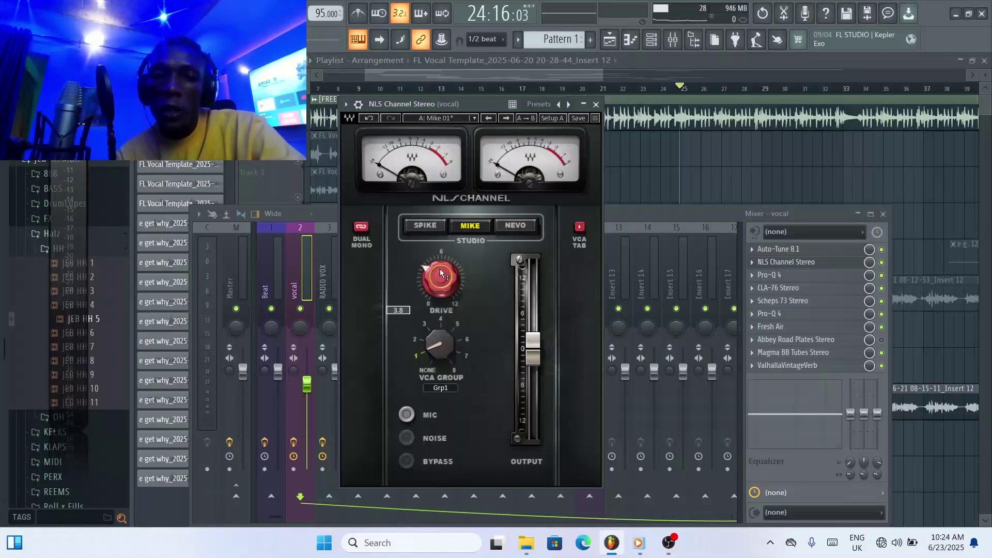
key(space)
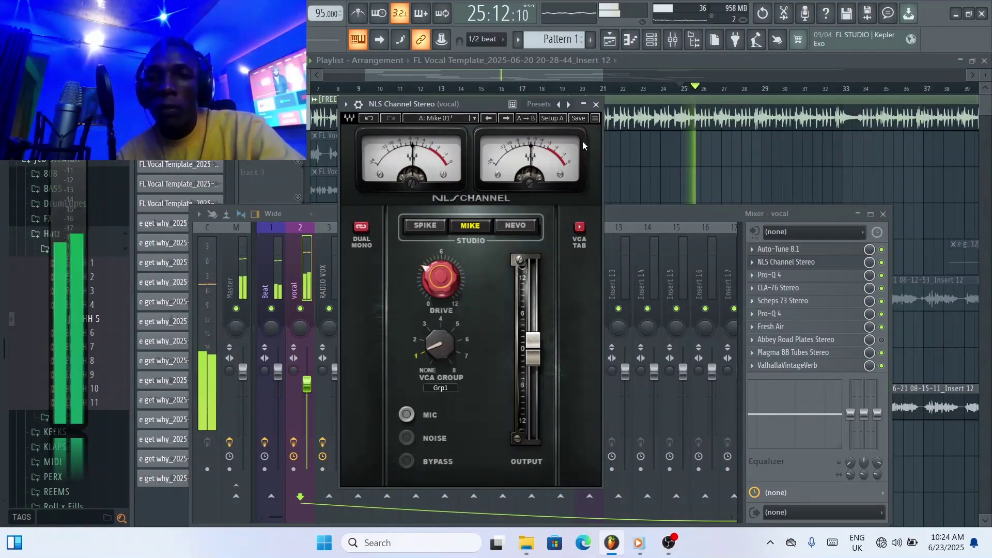
click(596, 105)
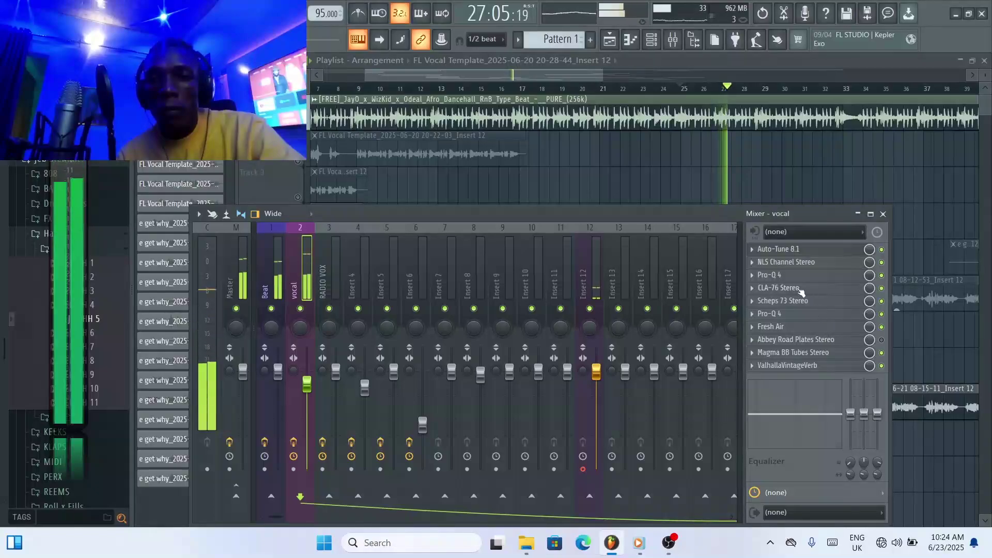
- Stop playback, bypass ValhallaVintageVerb, and delete Abbey Road Plates Stereo from the vocal track's effect chain
key(space)
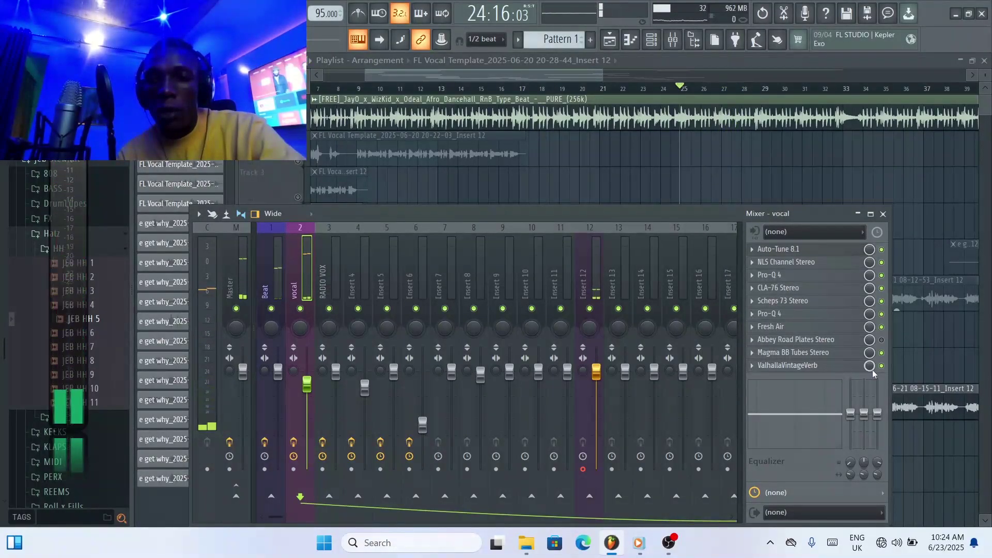
click(881, 366)
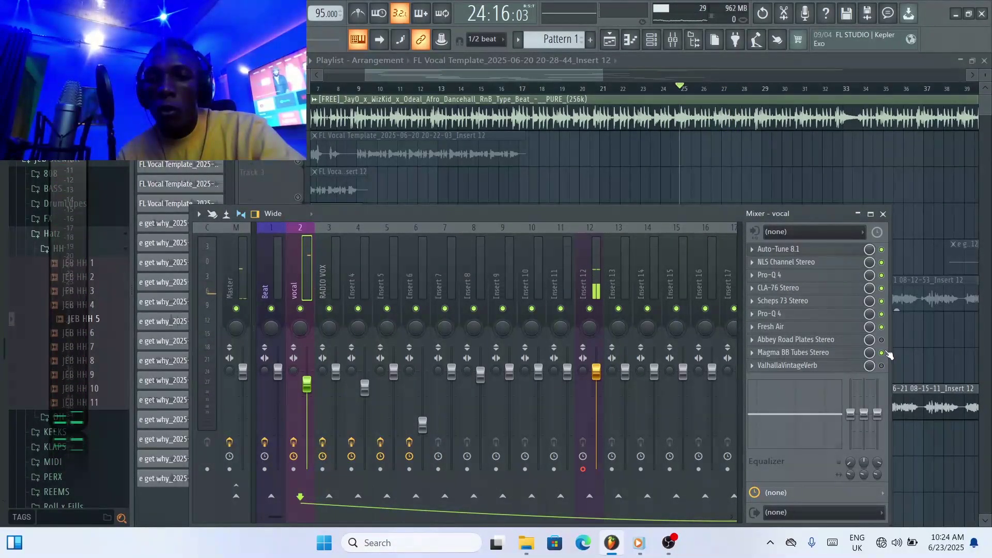
click(752, 341)
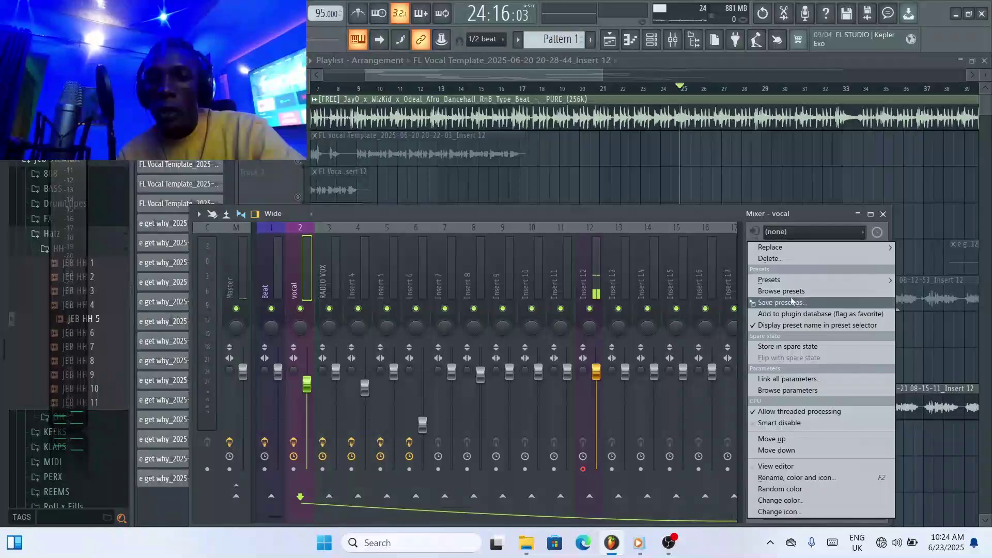
click(798, 259)
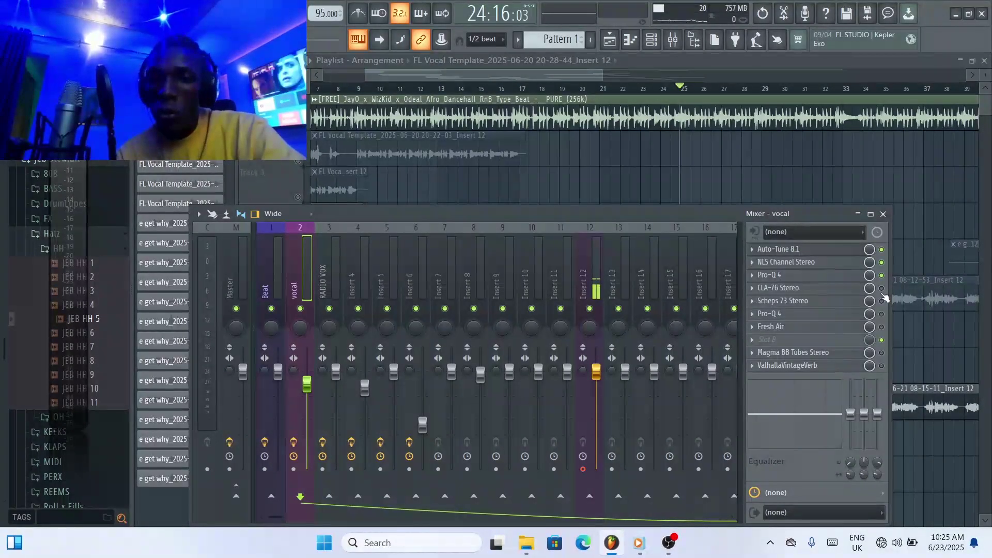
- Play the song with NLS Channel Stereo open on the vocal track to check its meters, then stop and close the plugin
key(space)
click(825, 261)
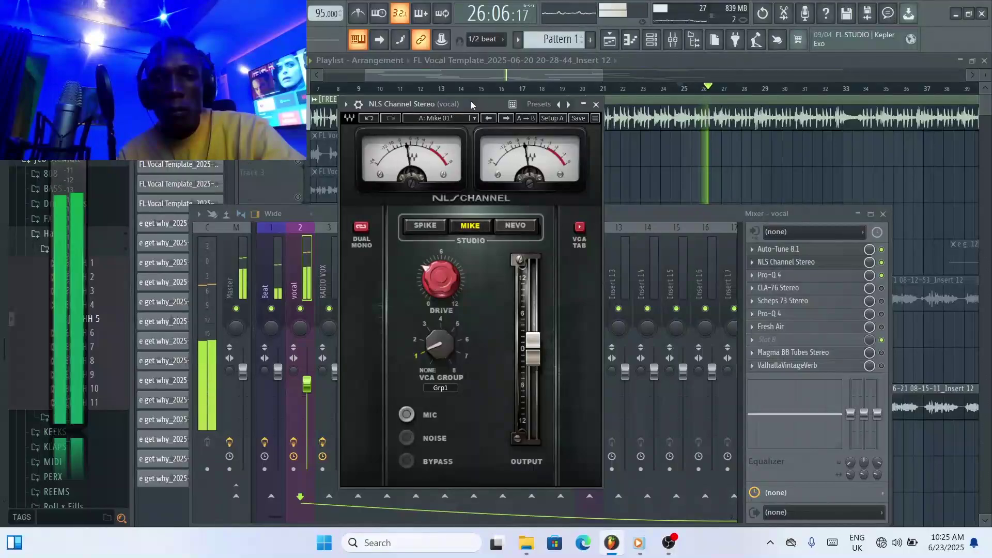
drag(472, 101, 489, 95)
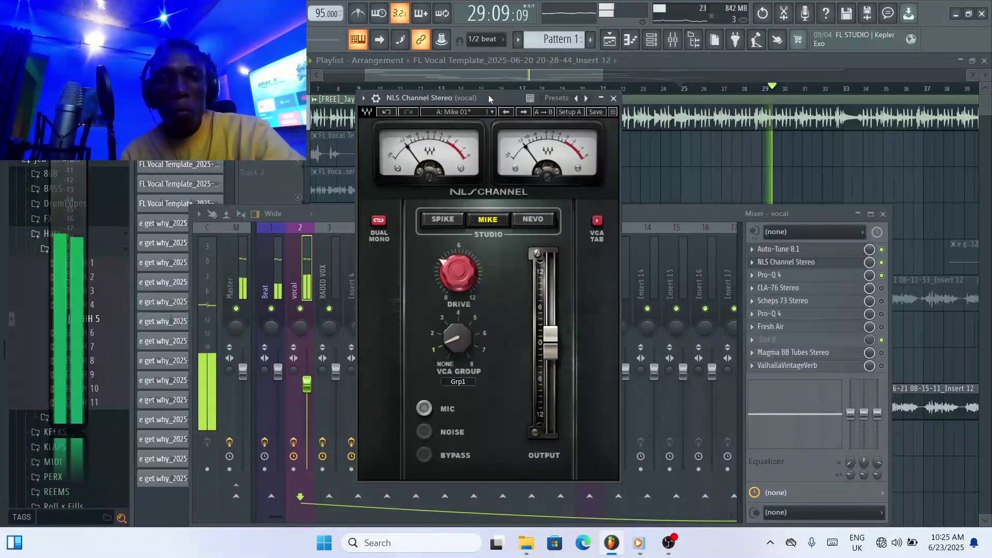
key(space)
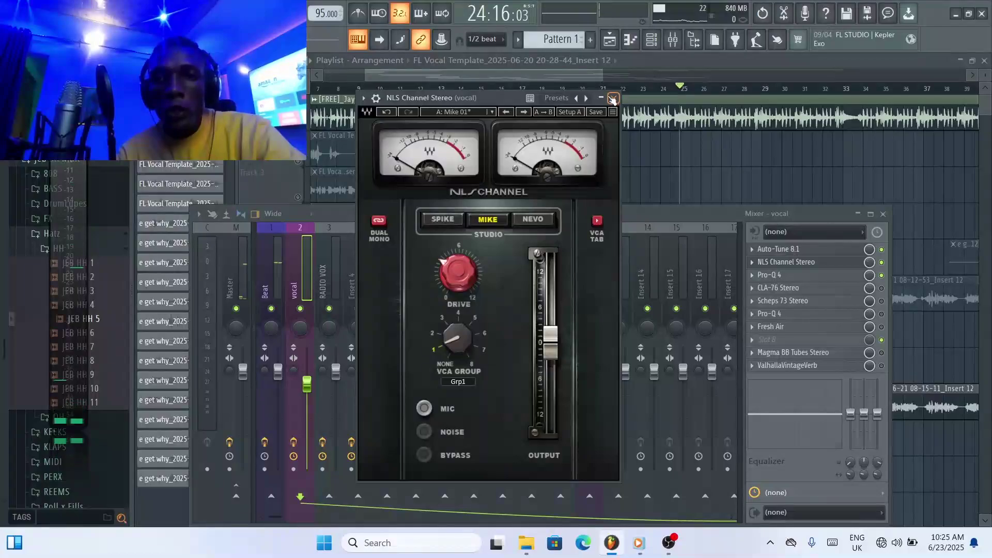
click(613, 98)
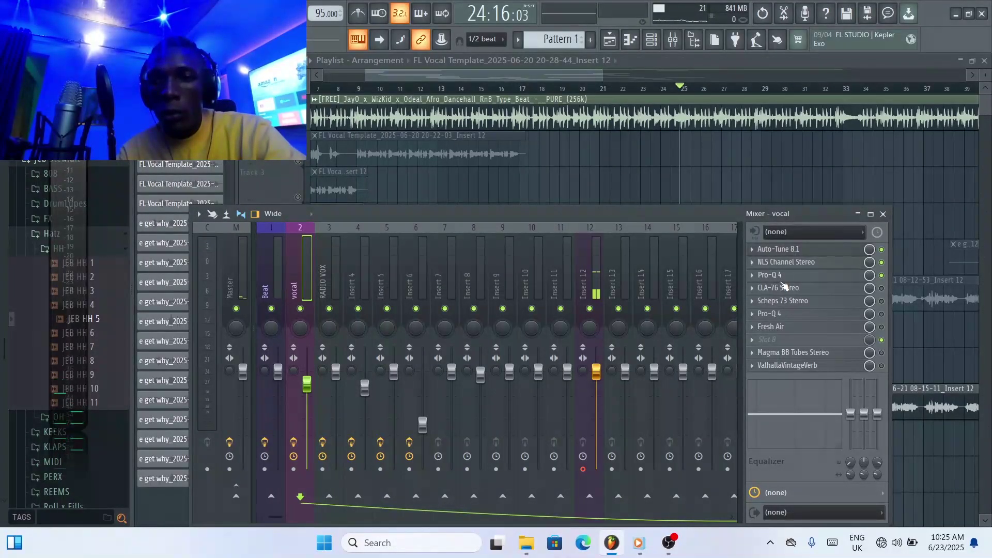
- Open the vocal track's first Pro-Q 4 and examine its low-cut band
click(817, 274)
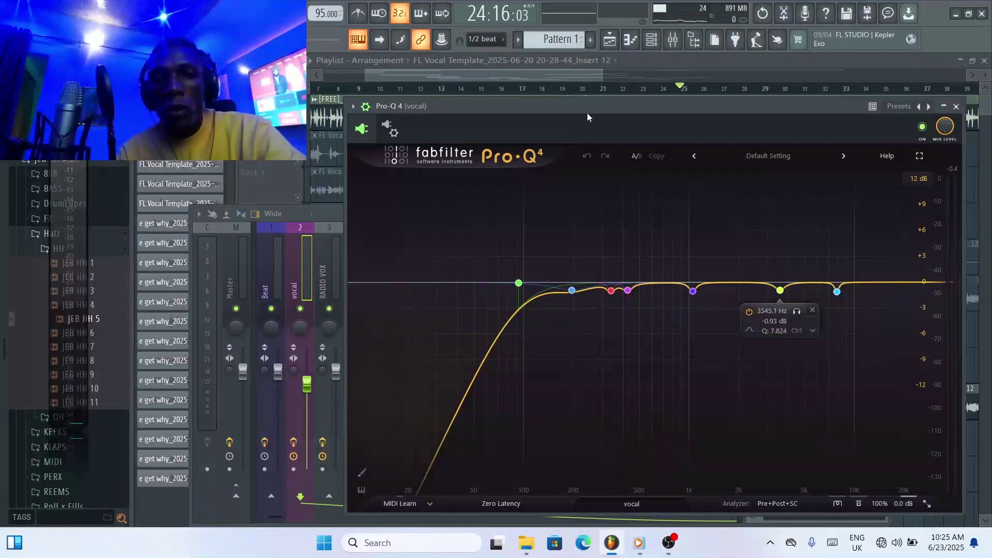
drag(594, 112, 489, 82)
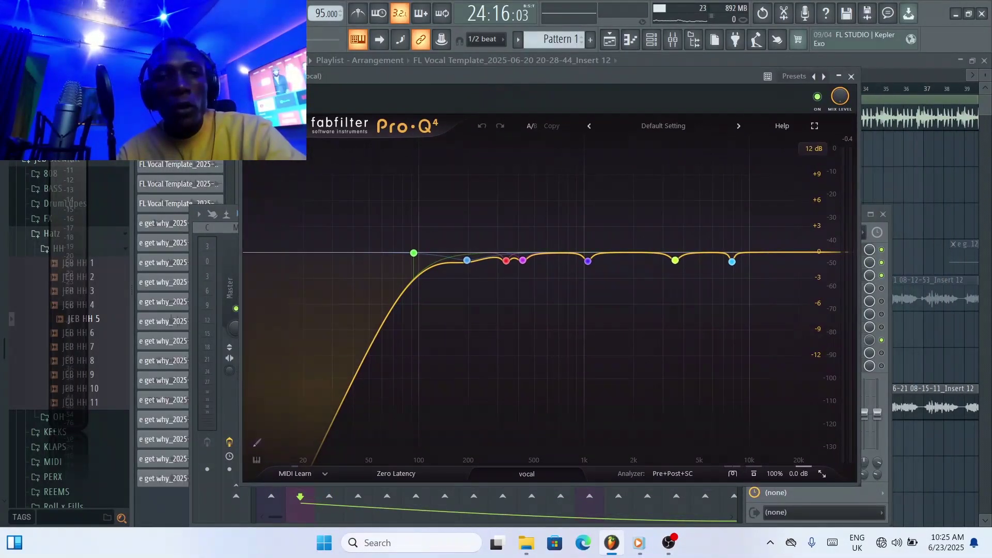
mouse_move(364, 213)
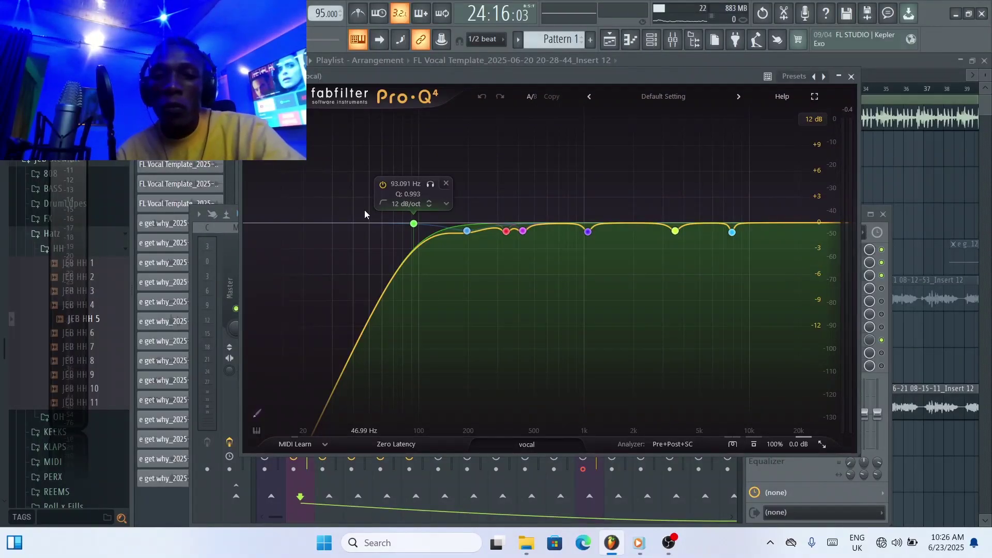
- Try an extra low-frequency band, undo it, and move the low cut to about 108 Hz with a Q of about 1.06
double_click(329, 218)
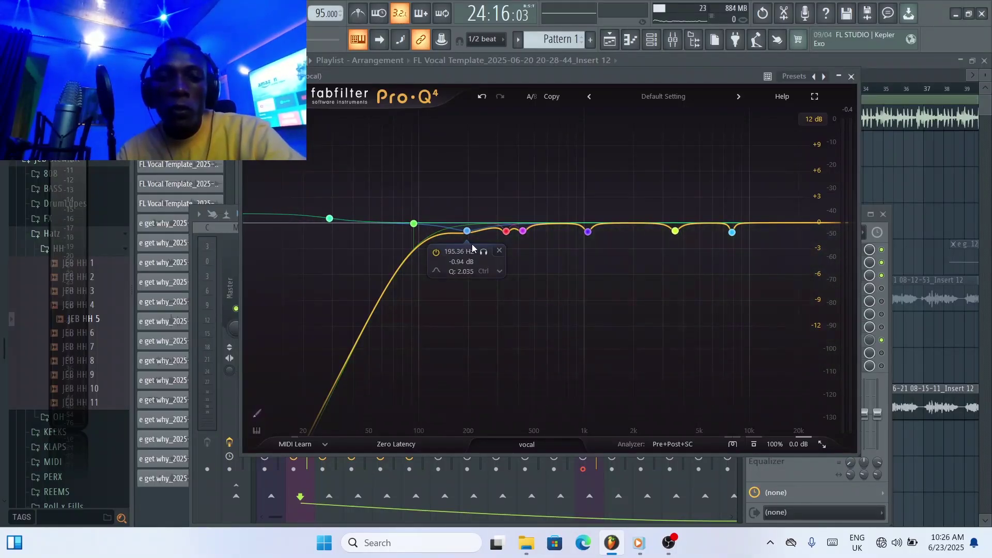
key(ctrl+z)
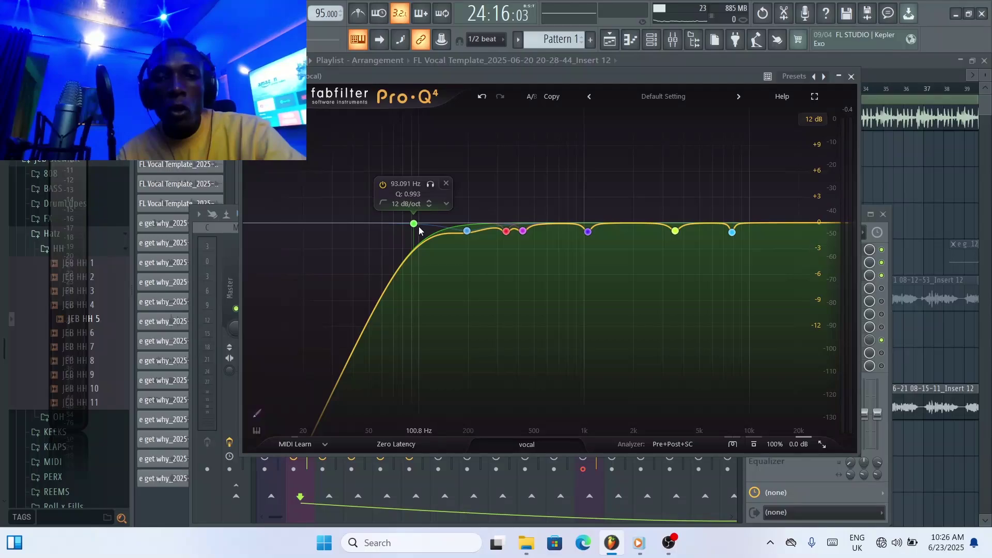
mouse_move(414, 223)
mouse_down()
mouse_move(504, 225)
mouse_move(425, 220)
mouse_up()
key(ctrl+z)
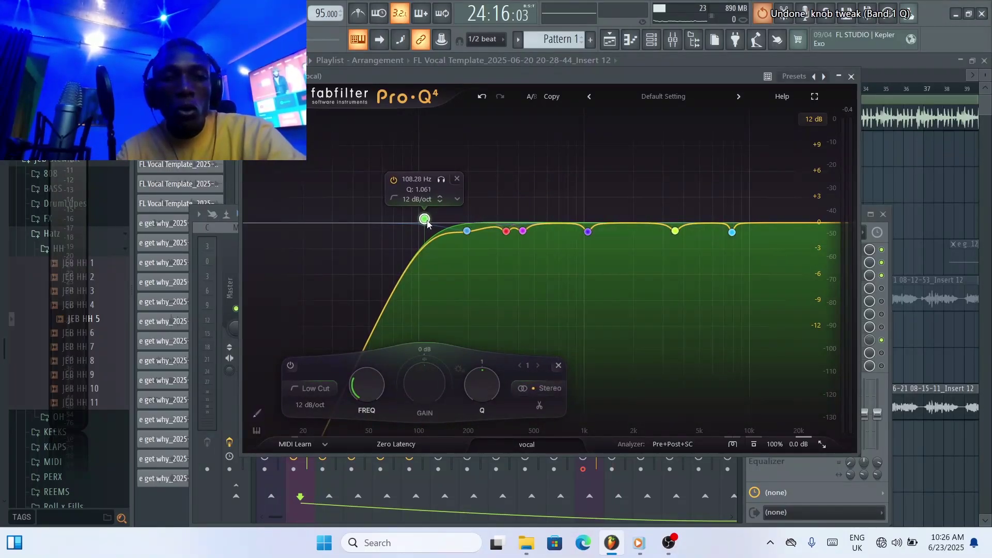
- Solo the 195 Hz bell band and listen to it during playback, then stop
click(467, 231)
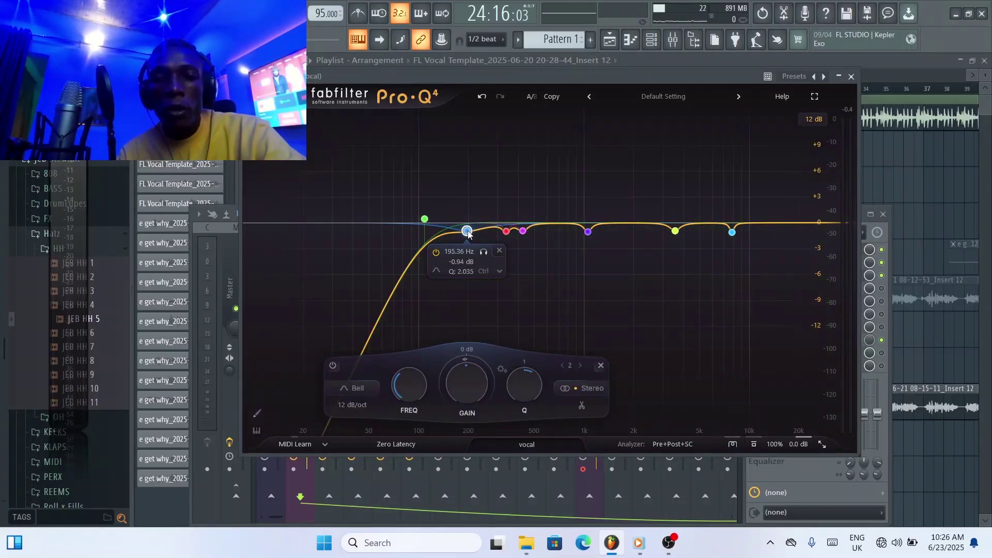
click(484, 252)
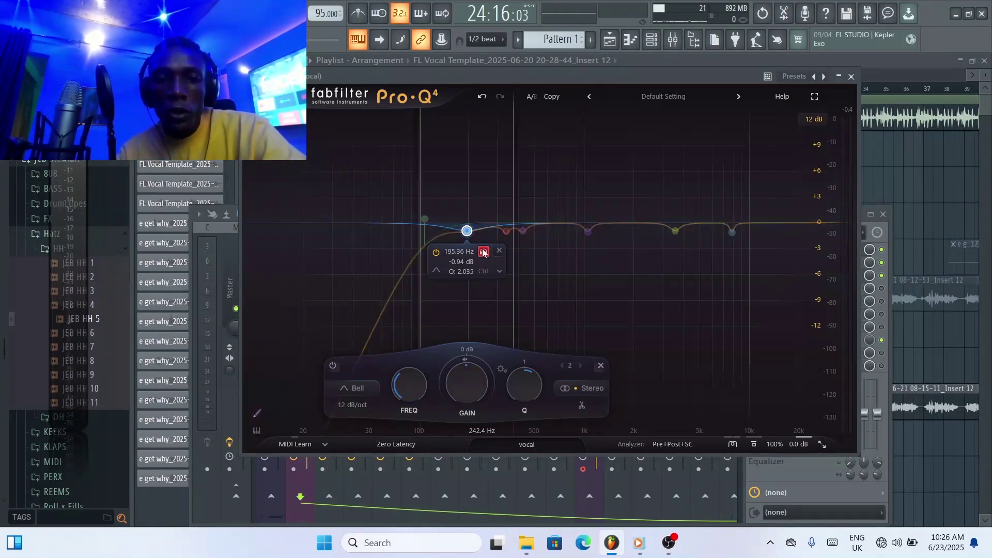
key(space)
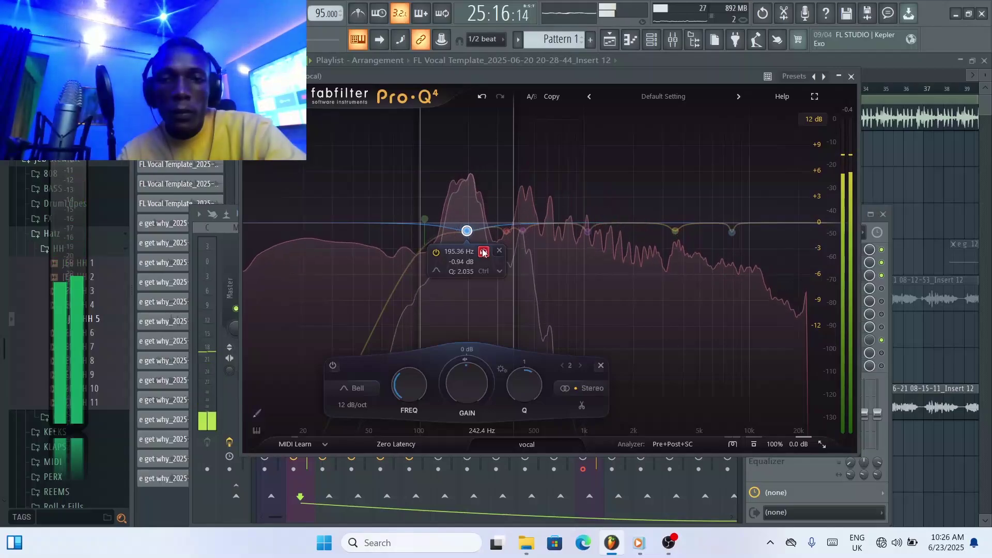
click(483, 253)
key(space)
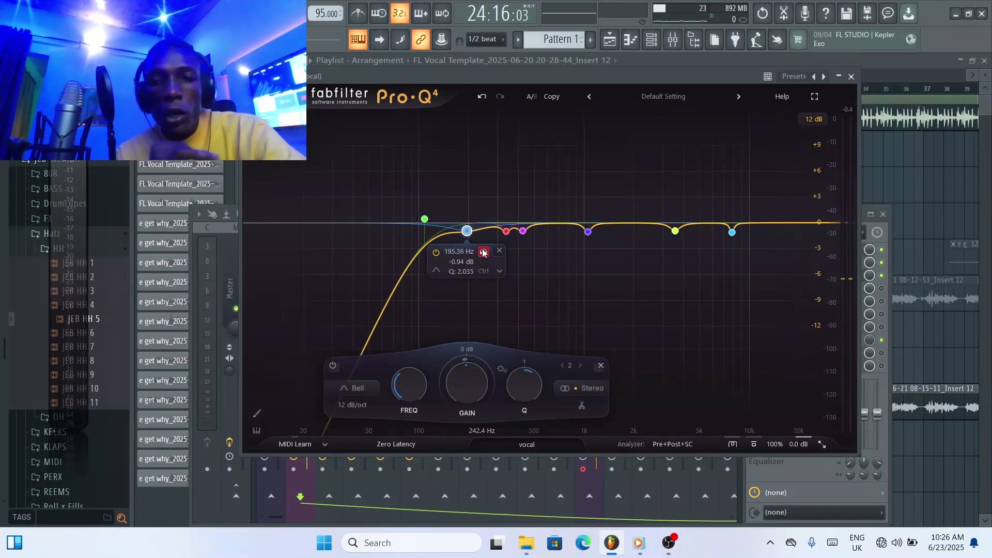
- Audition the 336 Hz band in solo during playback, stop, and select the neighbouring 425 Hz band
click(508, 237)
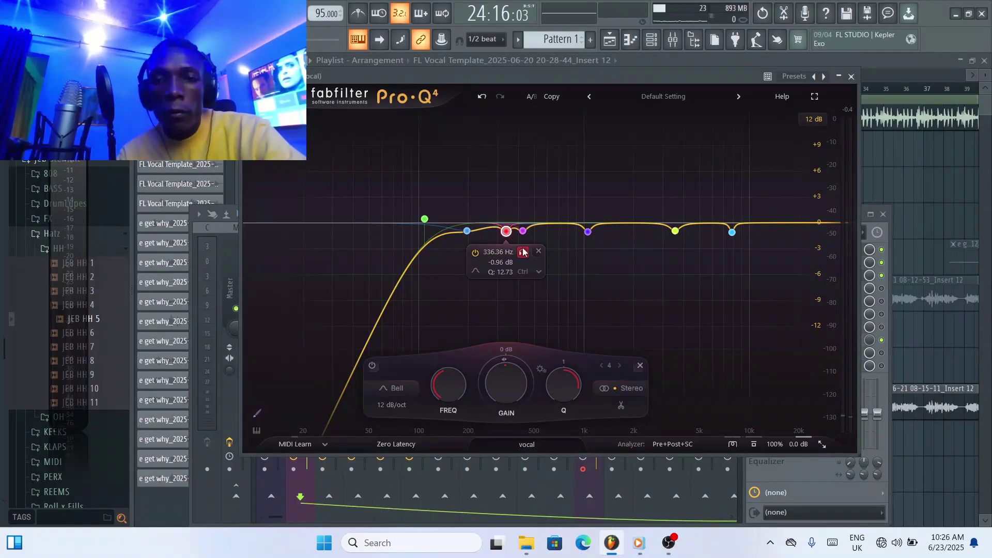
click(523, 252)
key(space)
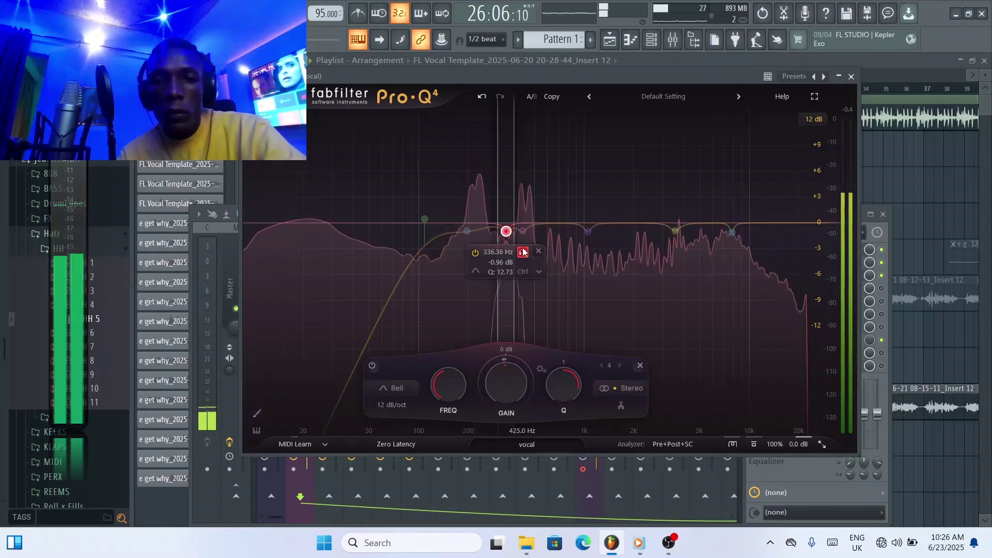
key(space)
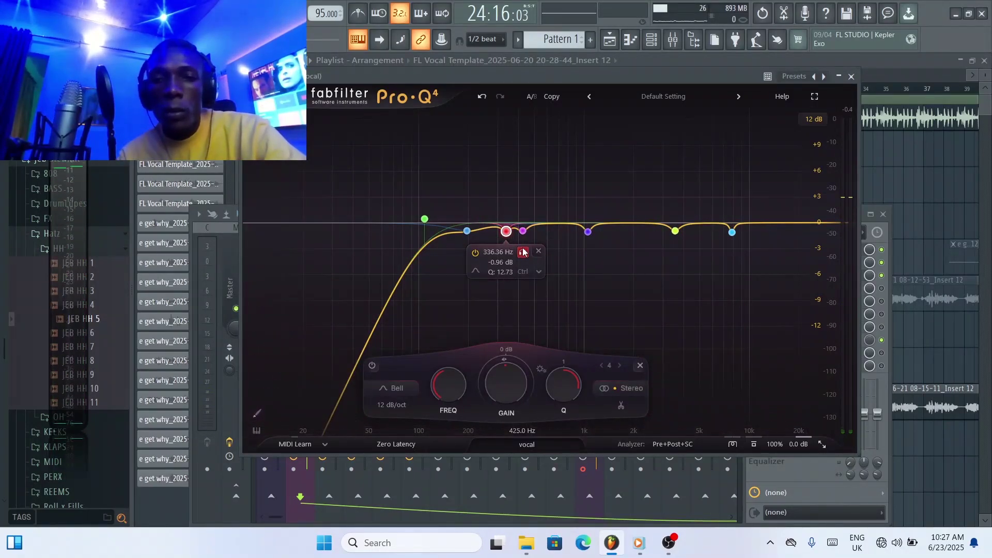
click(524, 233)
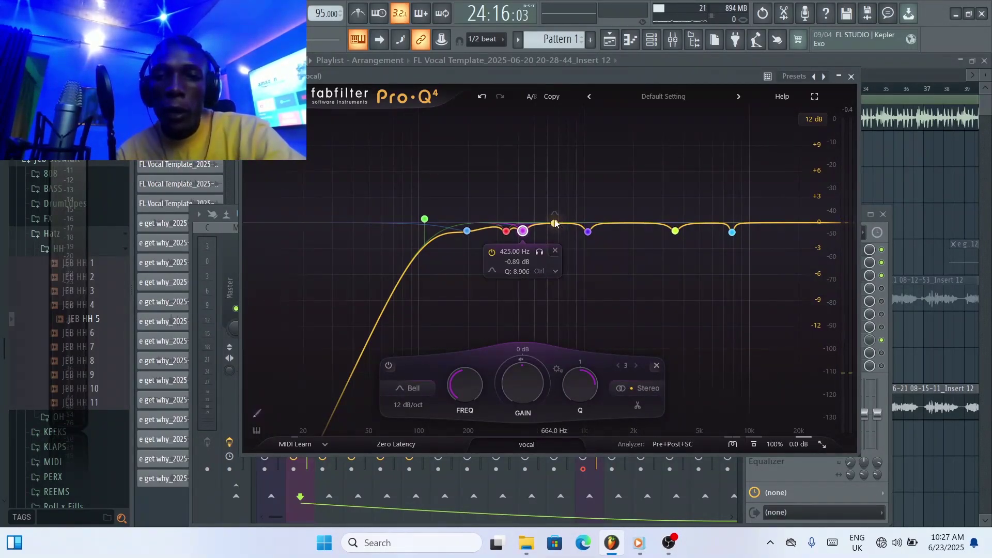
- Add a bell band near 664 Hz on the EQ curve, boost it to about +1.8 dB, and narrow its Q
drag(555, 223, 556, 208)
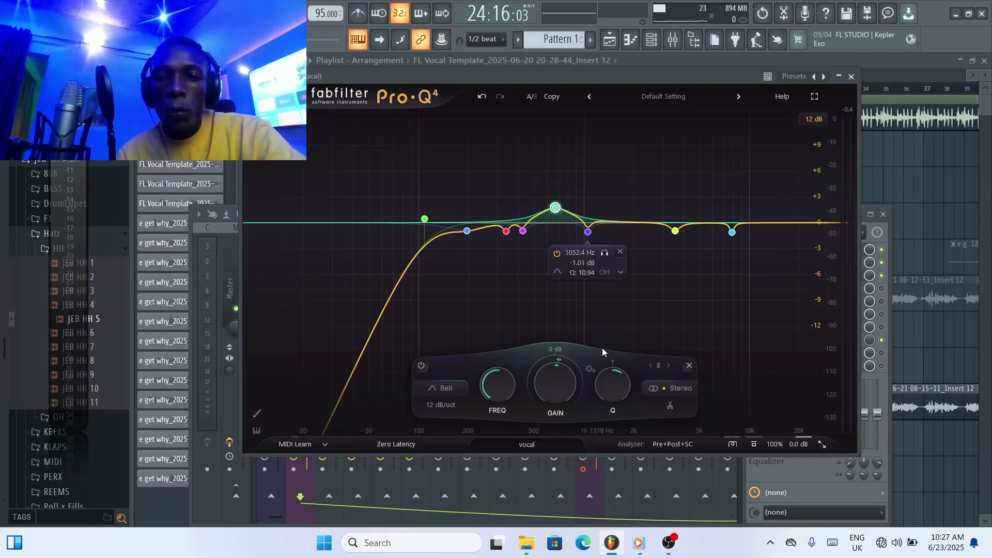
drag(603, 388, 605, 360)
mouse_move(555, 212)
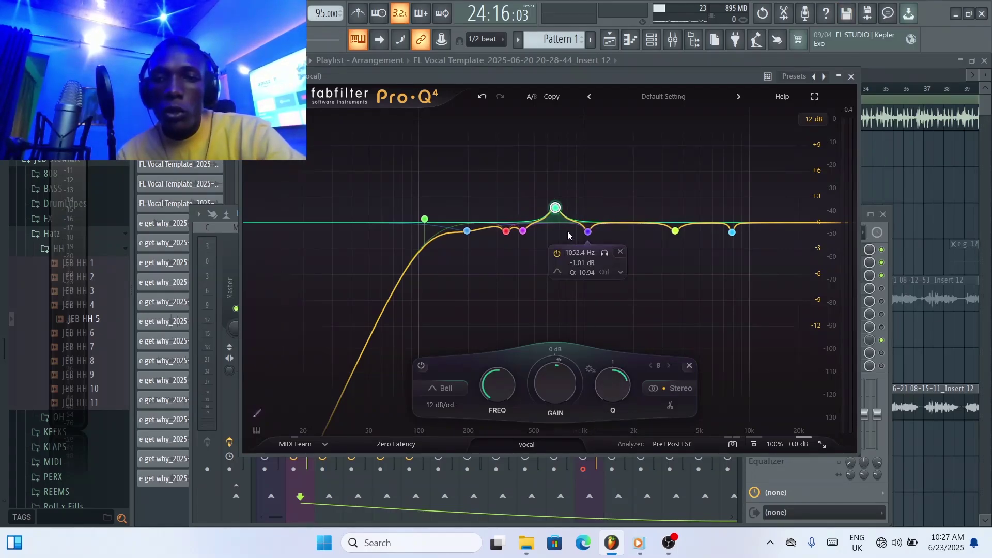
- Sweep the new band up to just above the 3.5 kHz dip, preview it in playback, and lower its gain to a slight cut
drag(573, 168, 701, 169)
key(space)
key(space)
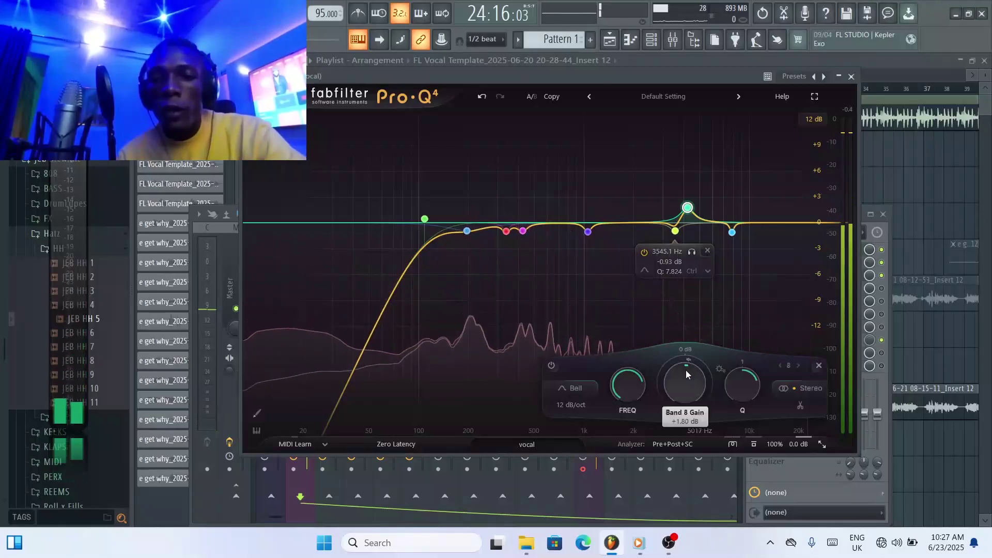
scroll(680, 397, down, 2)
scroll(679, 396, down, 3)
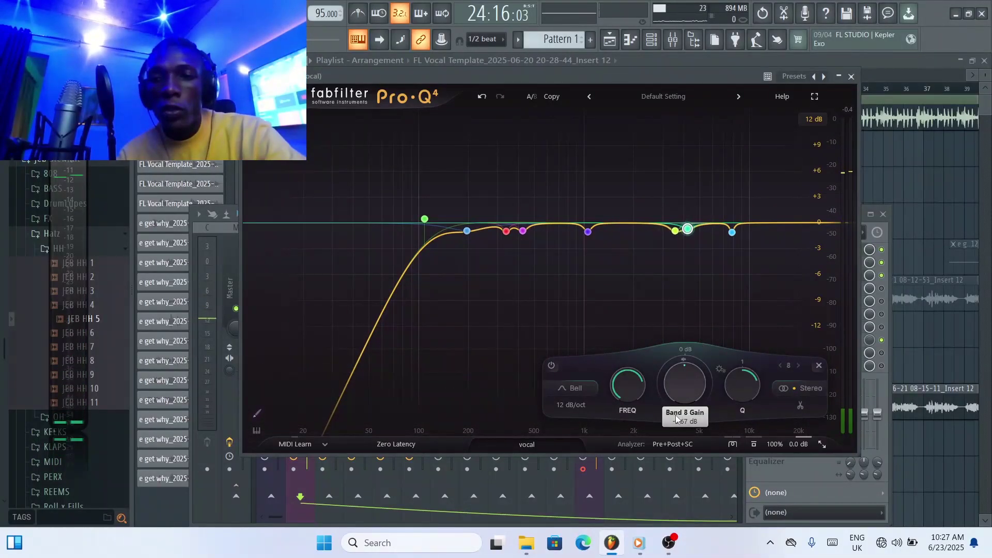
scroll(676, 419, down, 1)
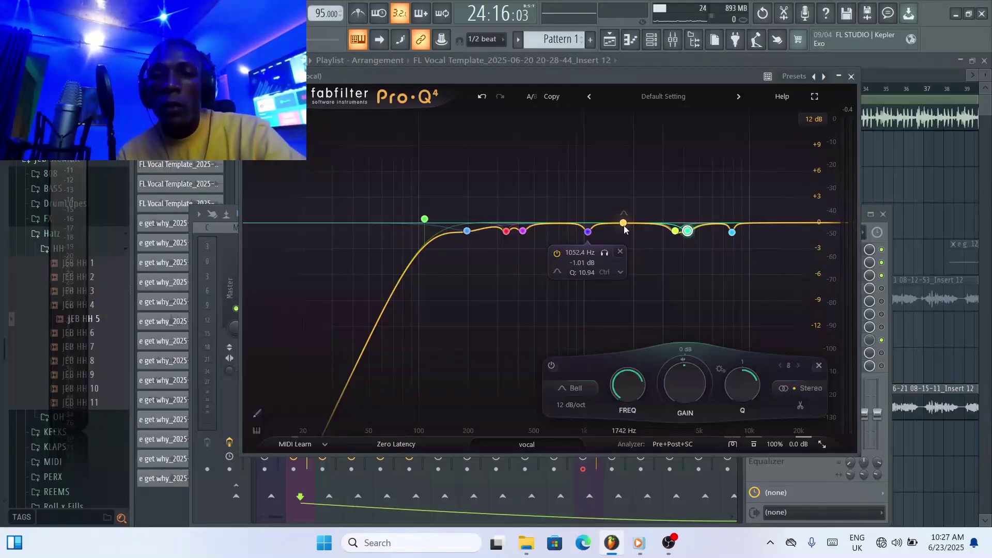
- Add another bell band near 1.67 kHz, narrow its Q to 9.372, and boost it to about +12.12 dB around 1327 Hz
drag(623, 223, 620, 202)
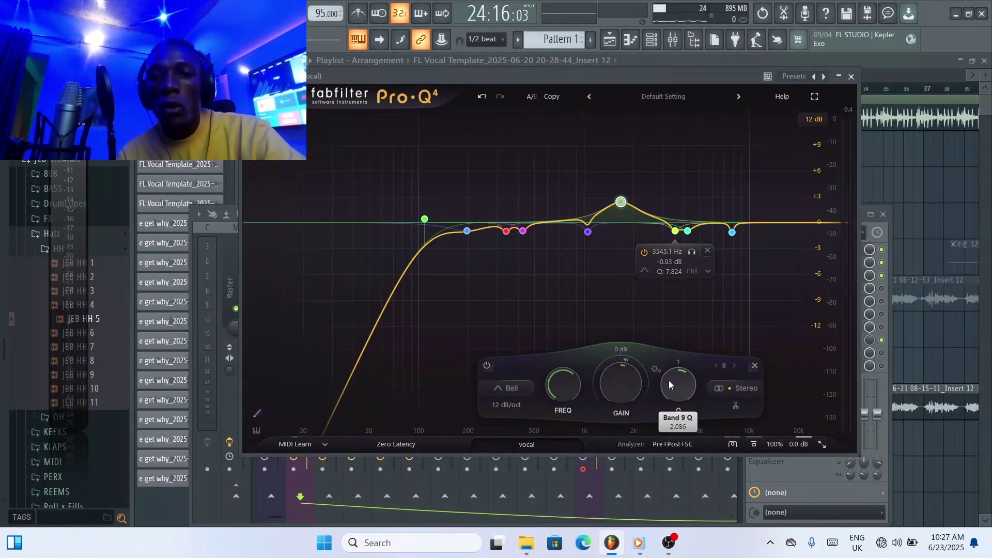
drag(669, 384, 676, 347)
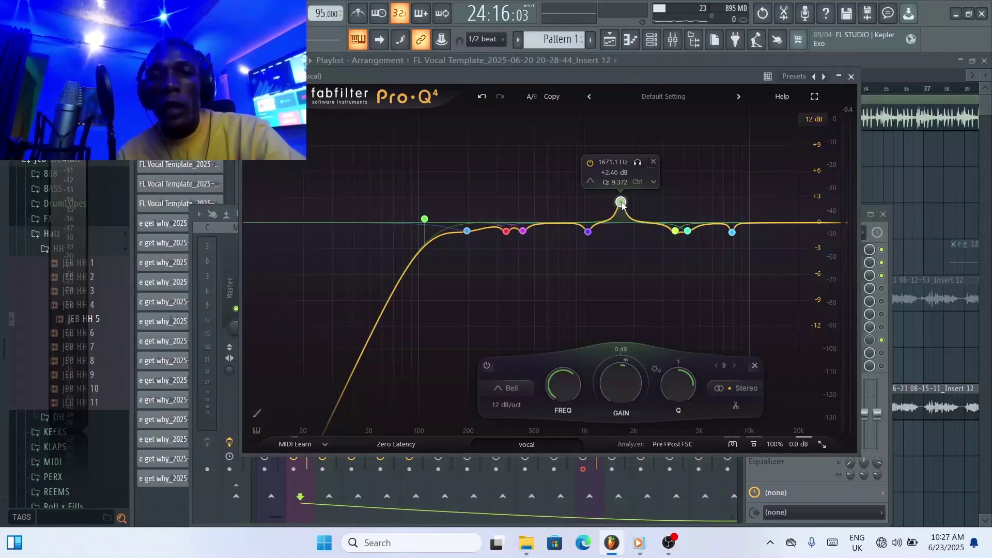
drag(620, 202, 604, 119)
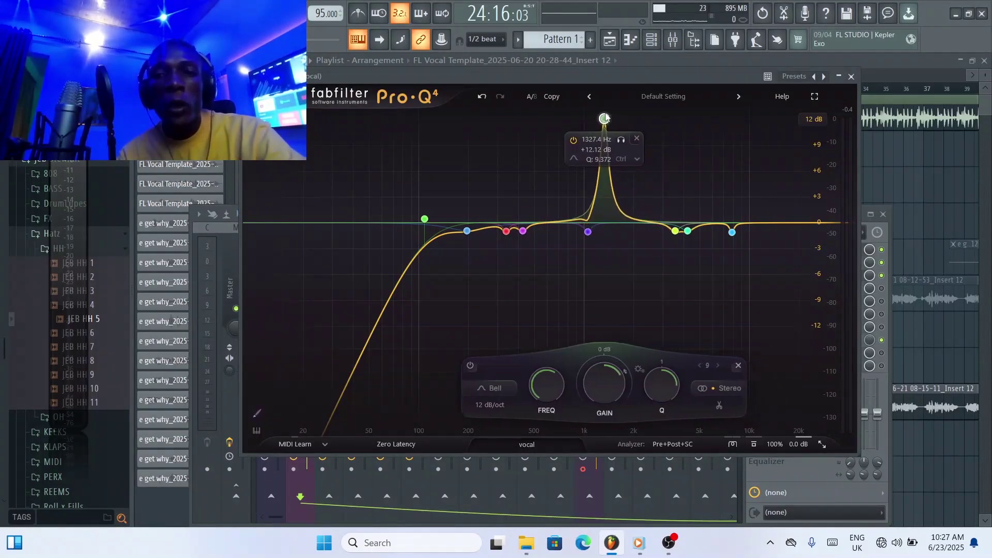
- Audition and sweep the boosted band to about 1589 Hz, then pull it down to about -9.42 dB at 2261 Hz
click(621, 141)
mouse_move(603, 118)
mouse_down()
mouse_move(649, 118)
mouse_move(619, 118)
mouse_up()
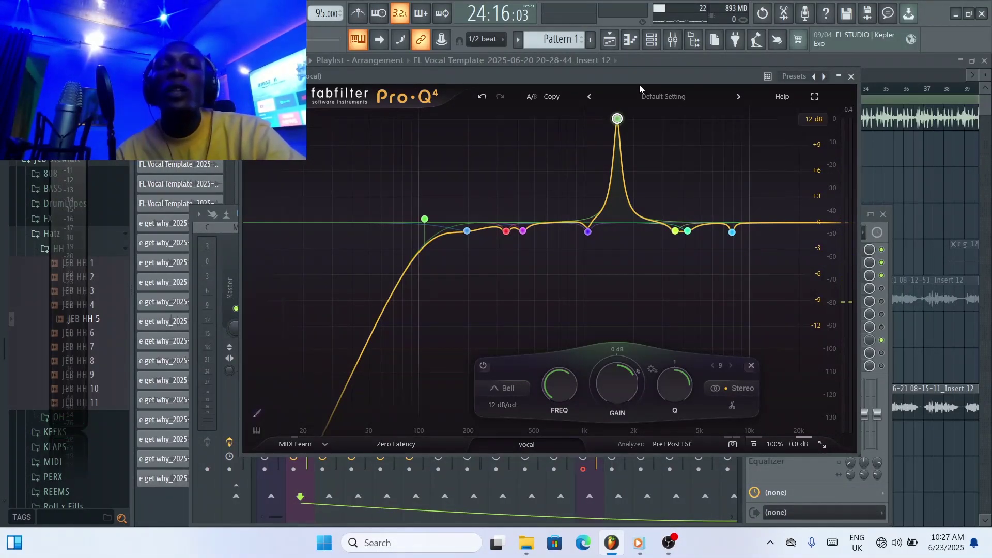
mouse_move(623, 127)
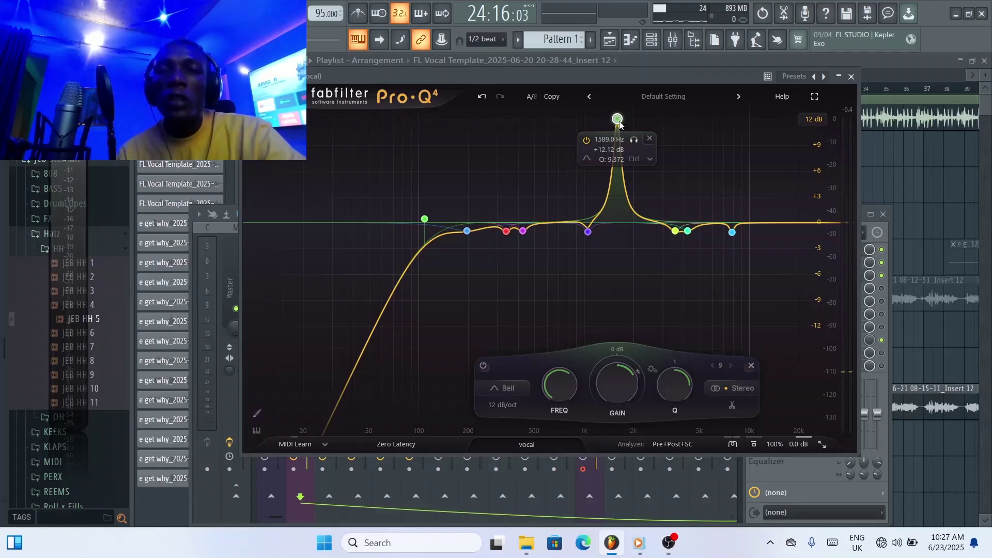
drag(624, 129, 645, 310)
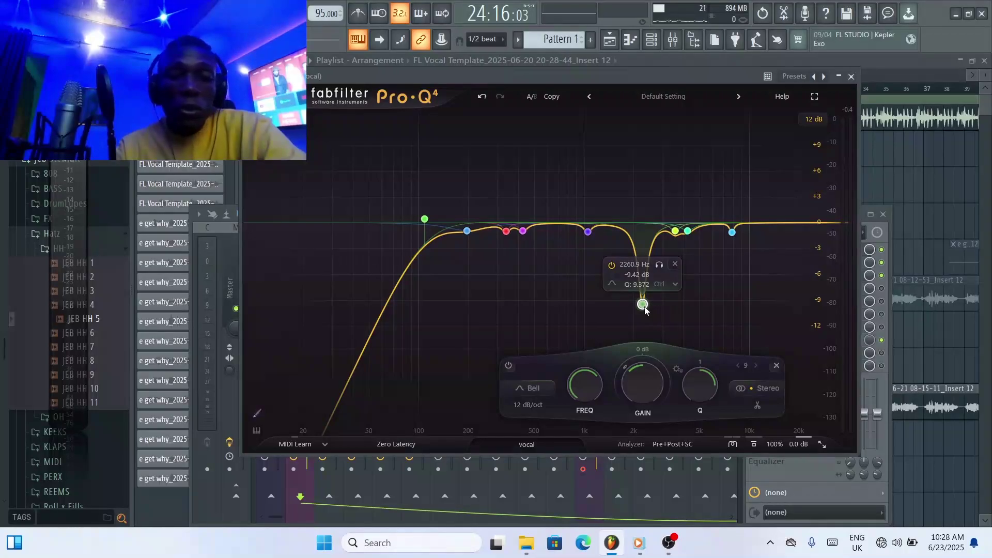
- Undo the sweep, boost and creation of the narrow test band
key(ctrl+z)
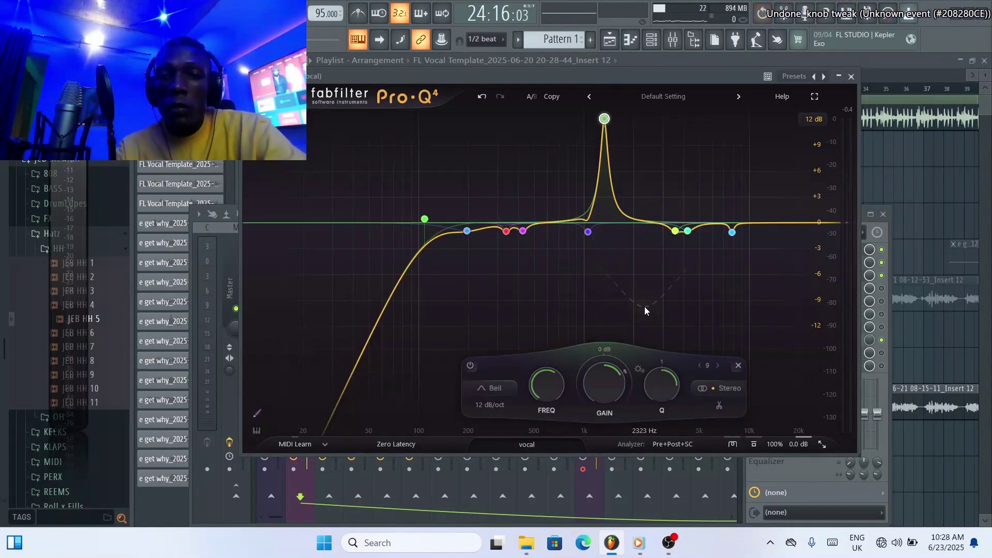
key(ctrl+z)
key(ctrl+z)
key(ctrl+z)
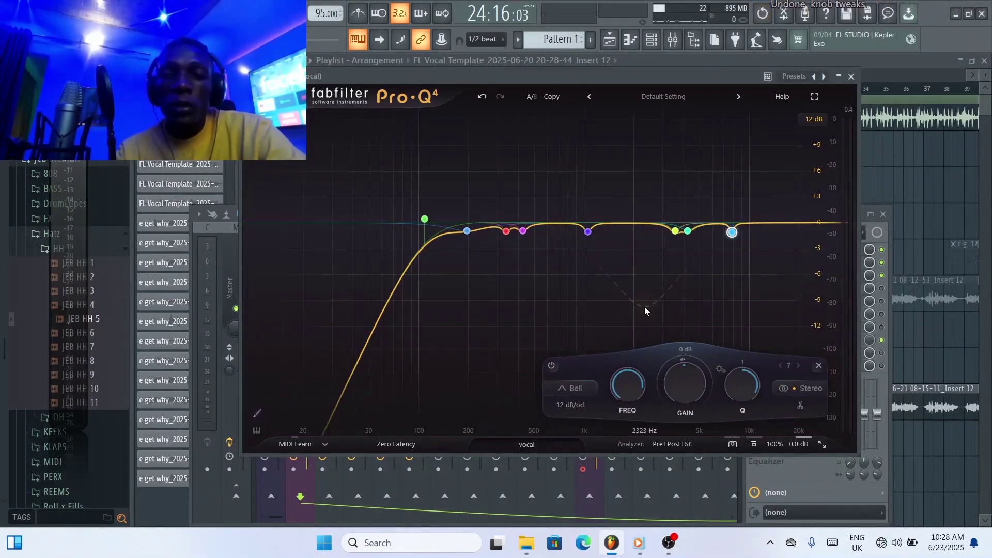
- Inspect the cut bands in Pro-Q 4, from the one near 1 kHz up to 7838 Hz, then preview the vocal and close the plugin
click(588, 233)
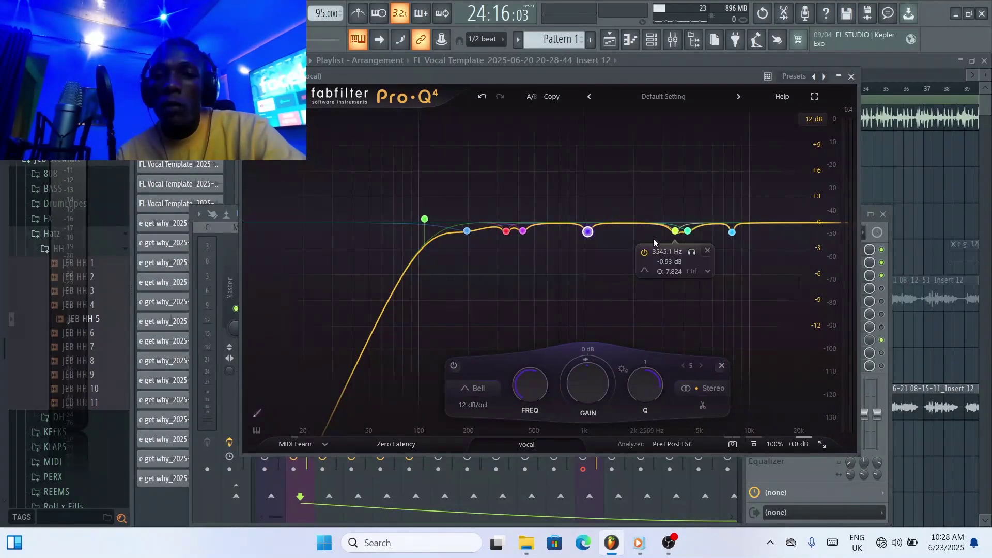
mouse_move(675, 234)
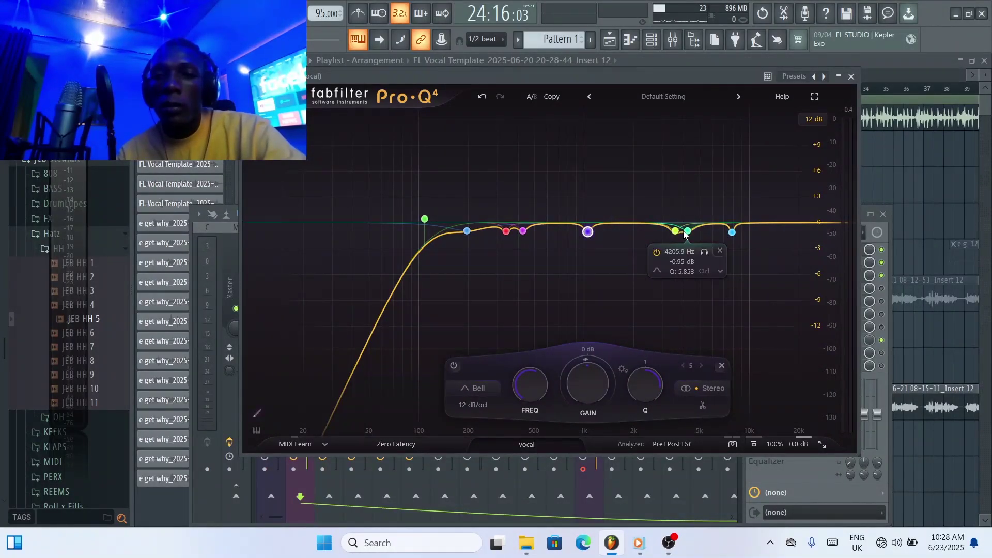
click(731, 235)
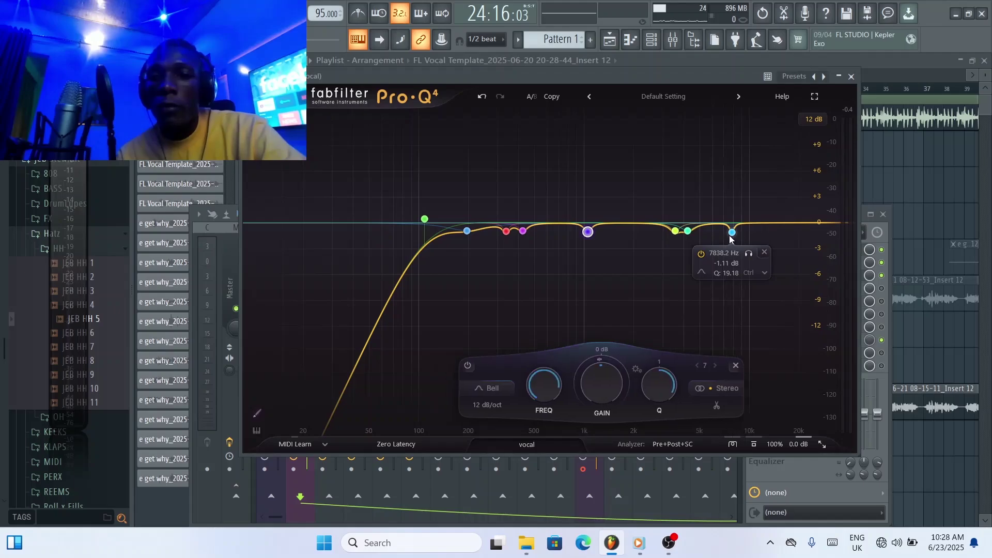
click(731, 234)
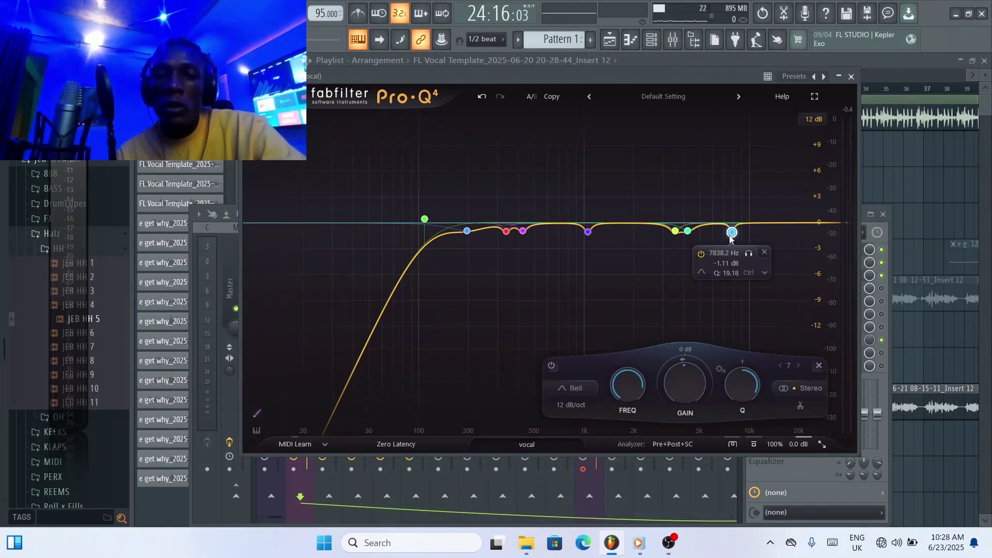
key(space)
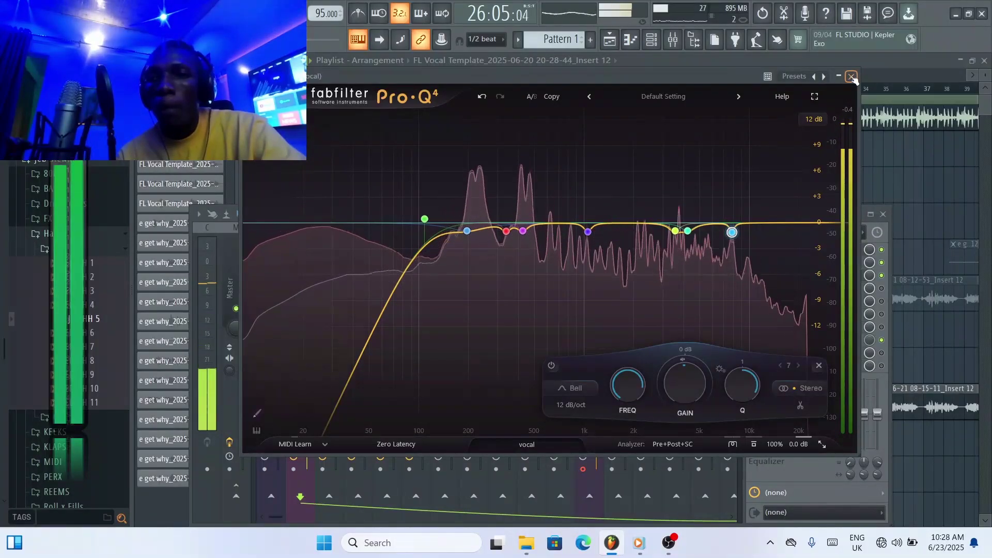
click(851, 77)
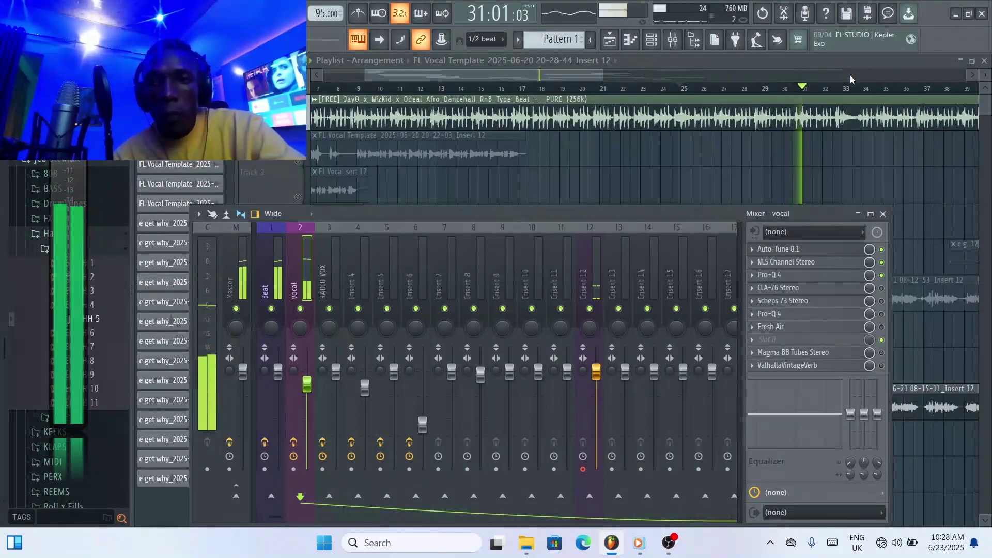
key(space)
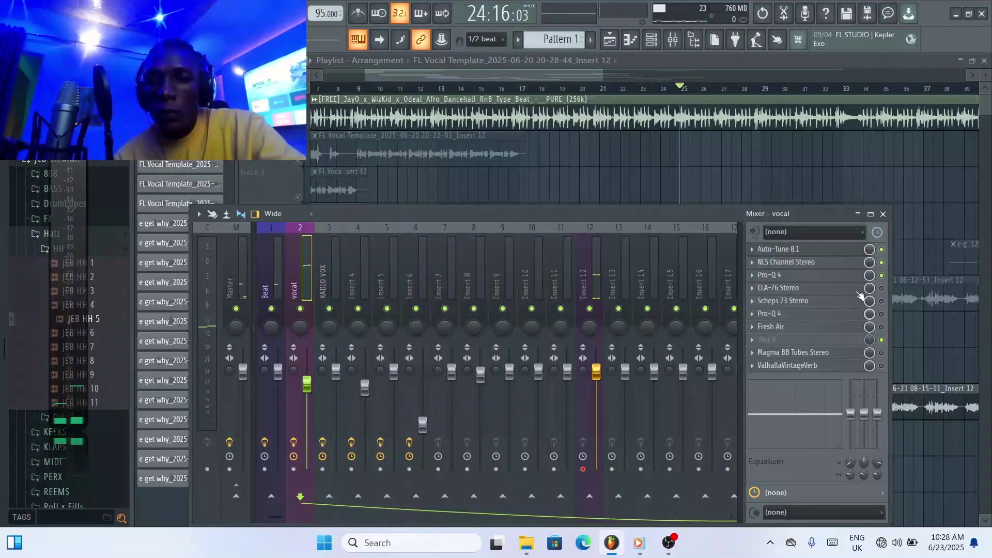
- Enable and open CLA-76 Stereo on the vocal track, collapse its wrapper options, and move the window clear of the webcam area
click(809, 289)
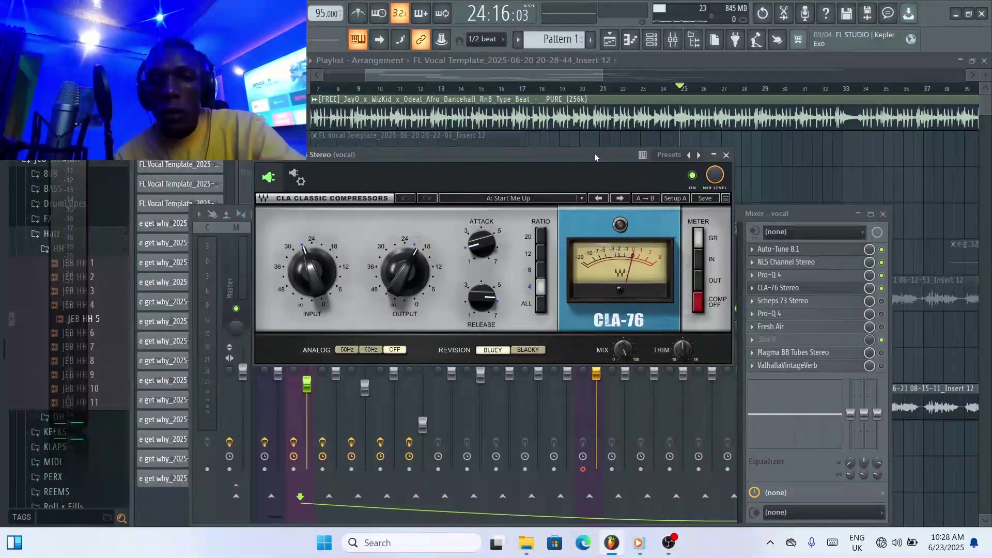
drag(594, 153, 622, 124)
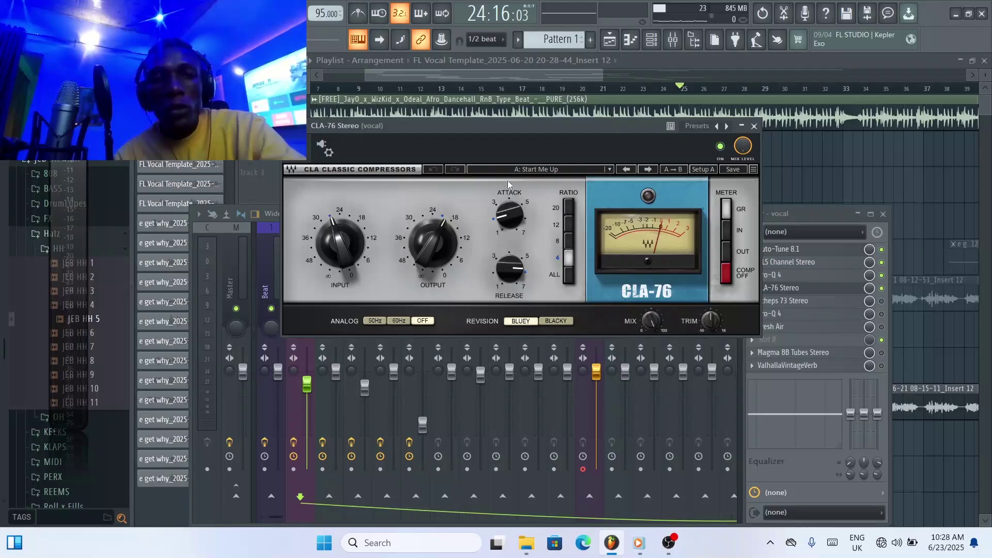
click(308, 125)
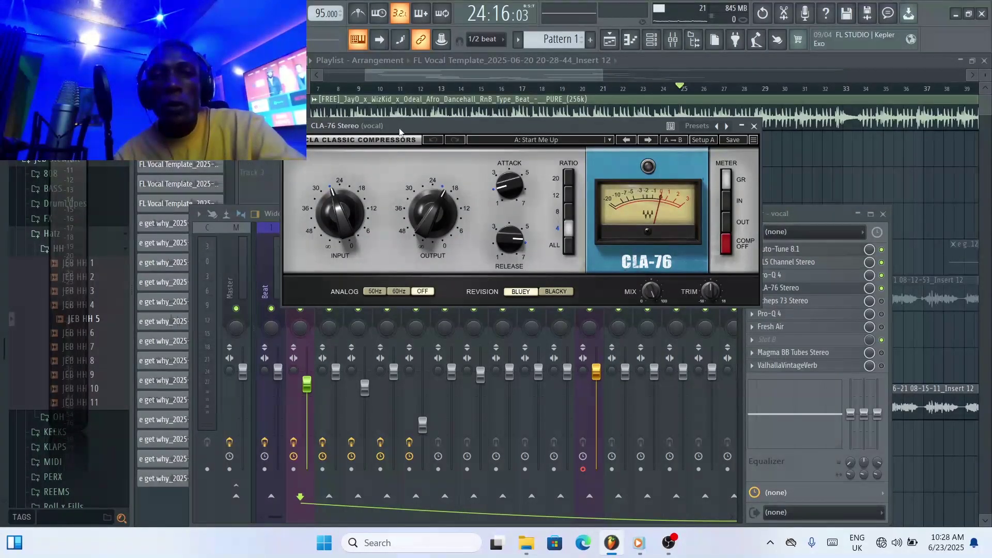
drag(399, 129, 393, 179)
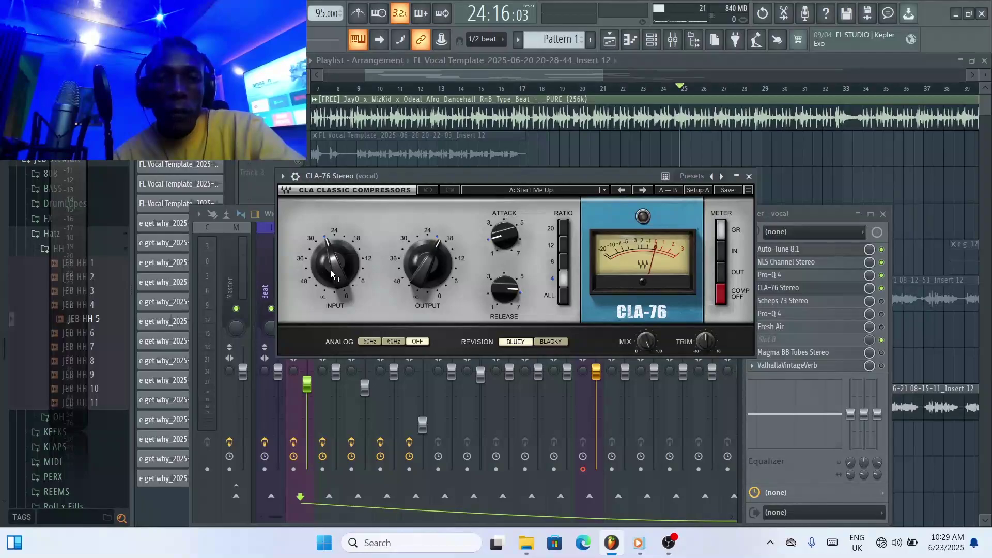
- Examine the CLA-76 input, output, attack and release settings while playing the vocal, and close the compressor
mouse_move(335, 277)
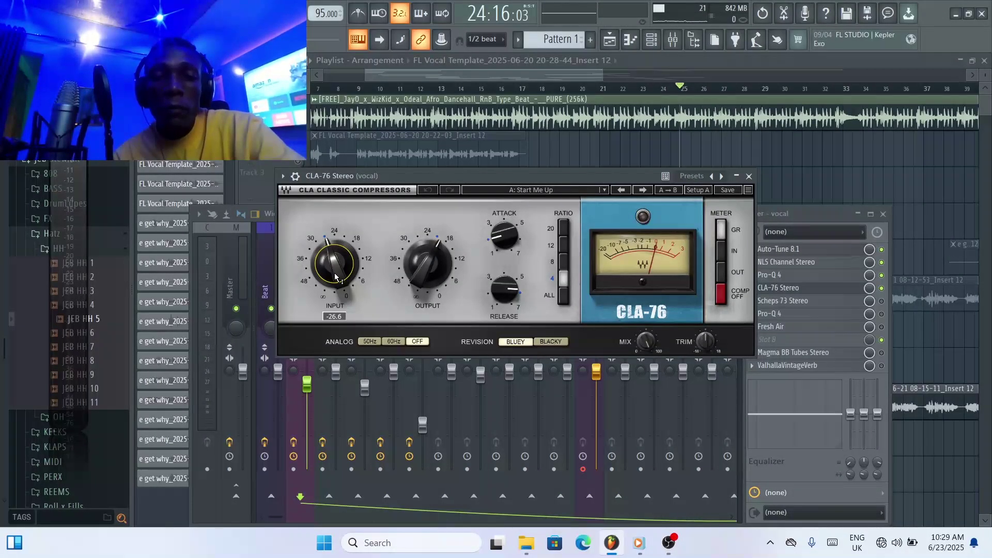
key(space)
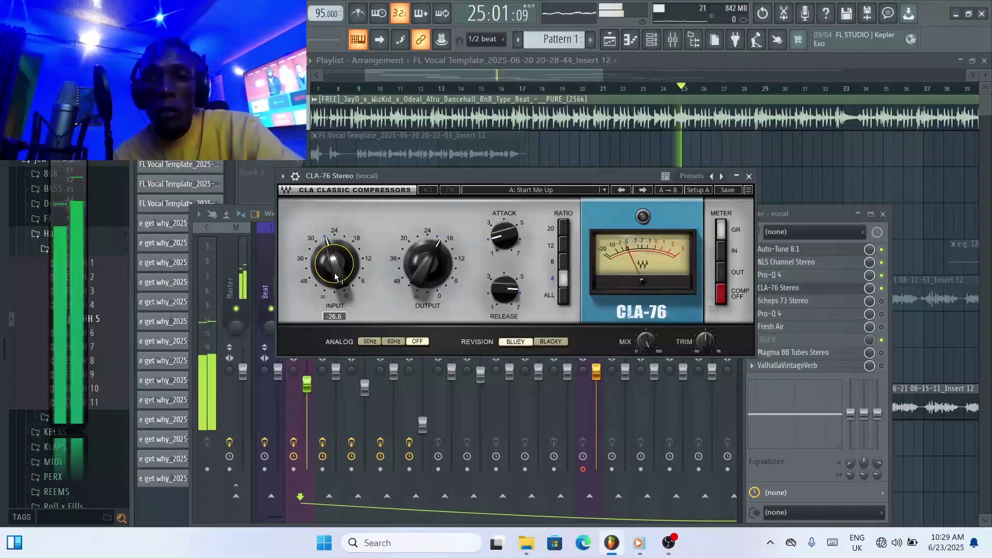
mouse_move(433, 263)
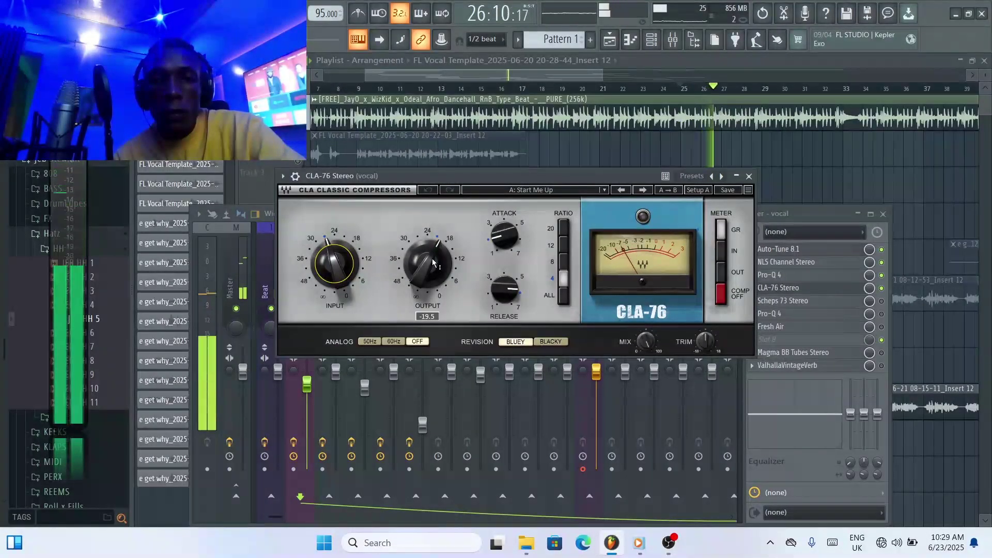
key(space)
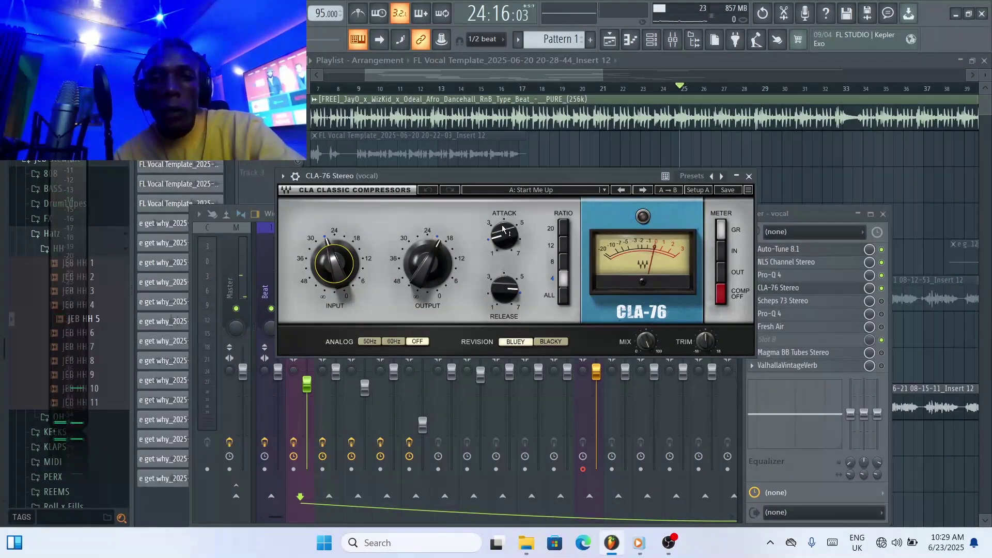
click(501, 293)
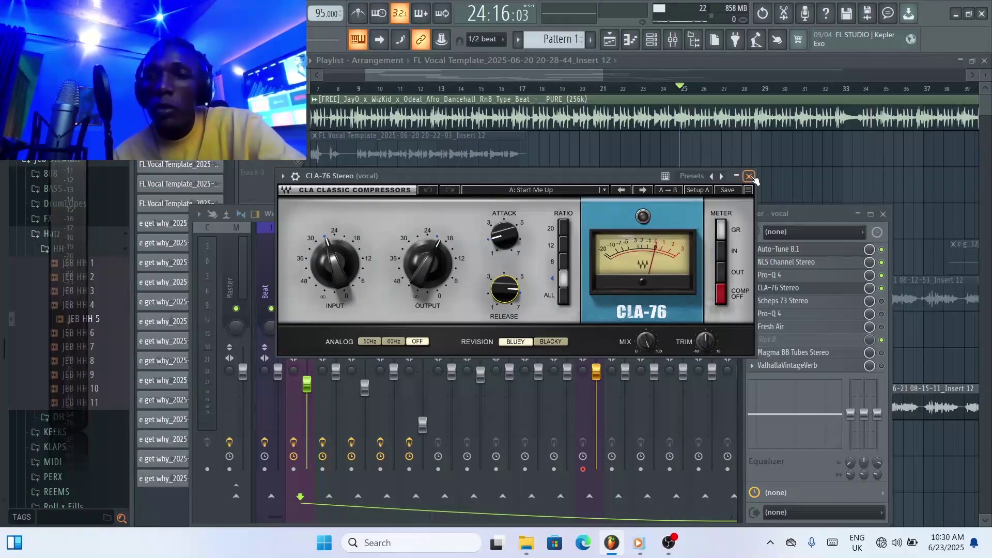
click(750, 176)
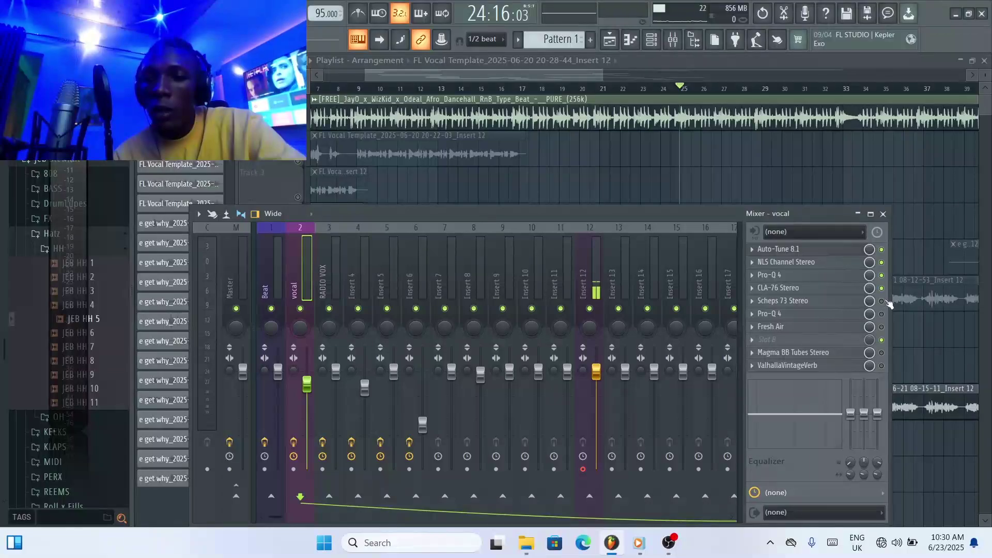
- Enable and open Scheps 73 Stereo on the vocal track, reposition its window, and check the left channel's high-band gain
click(810, 301)
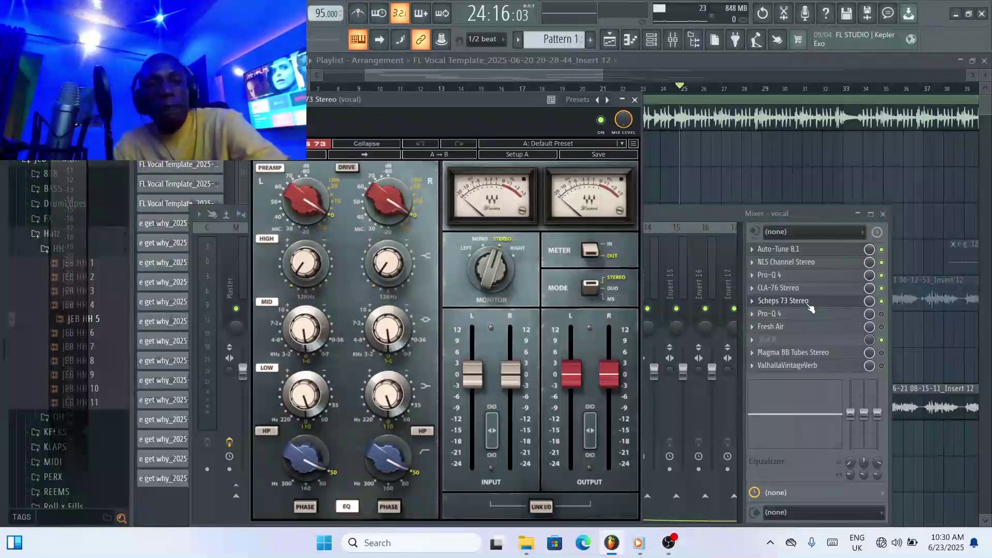
scroll(446, 310, down, 1)
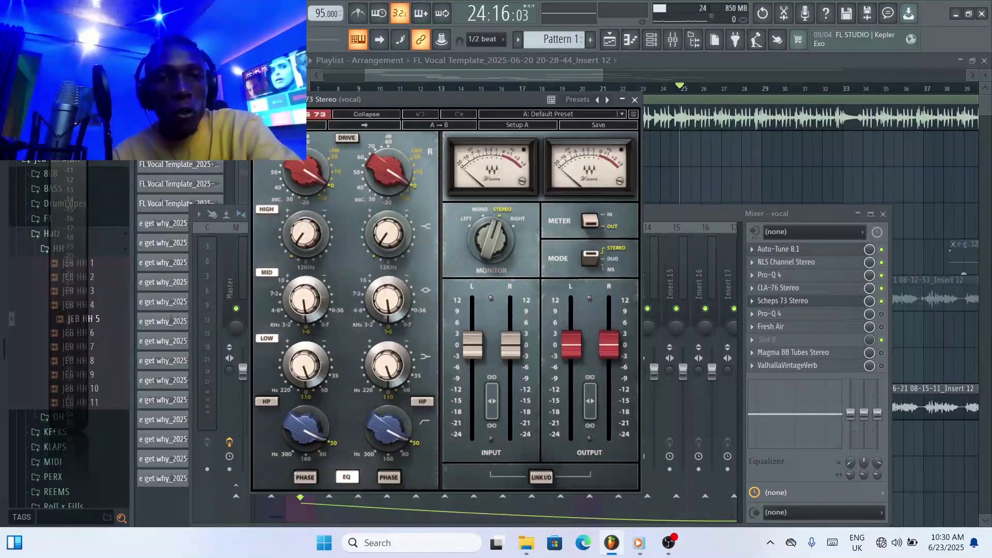
drag(341, 101, 452, 82)
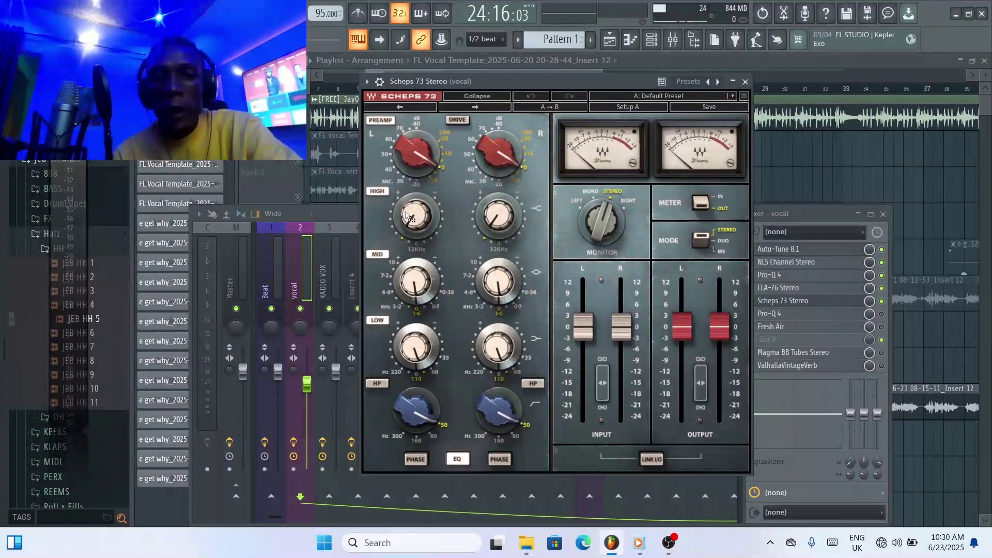
mouse_move(408, 215)
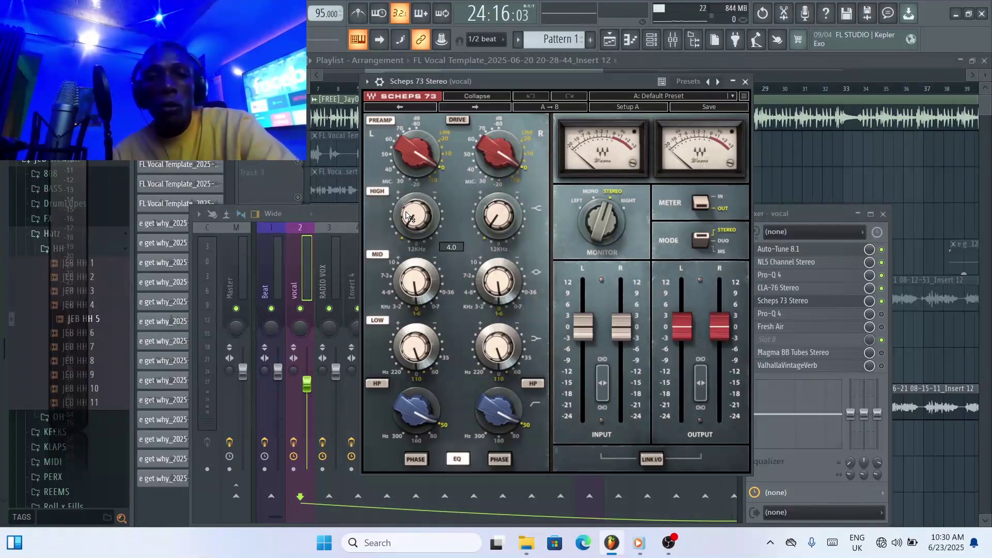
click(415, 225)
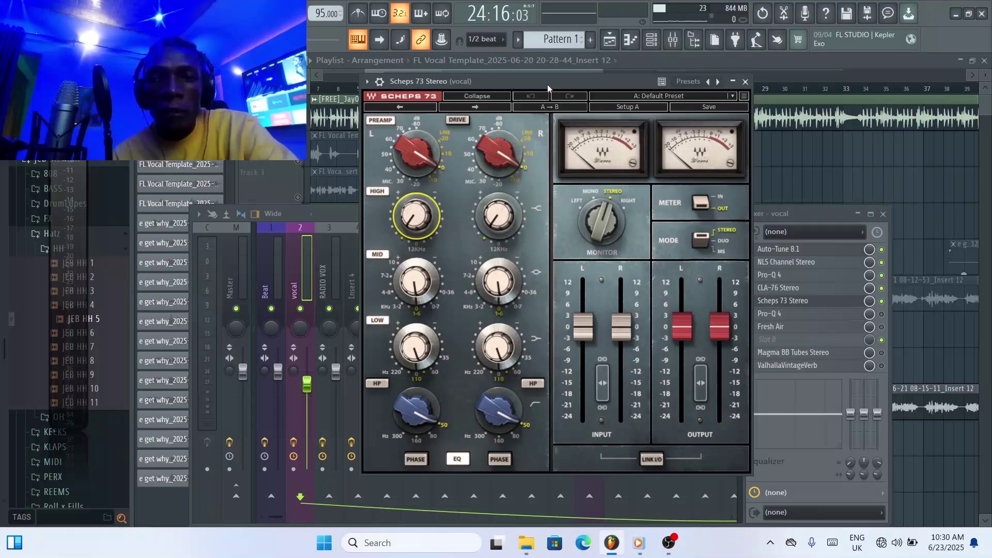
- Compare the vocal in playback with Scheps 73 active and bypassed, and leave the plugin switched on
key(space)
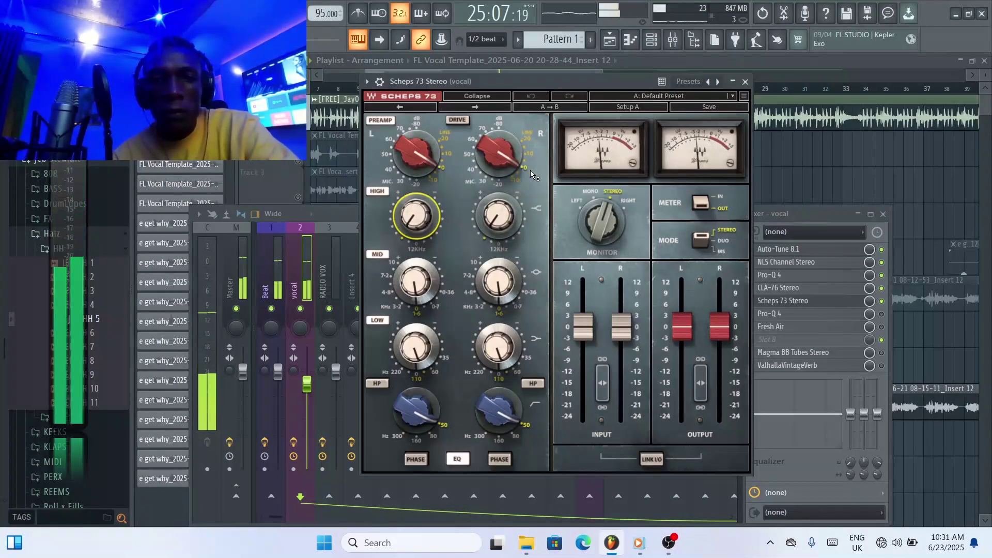
click(380, 81)
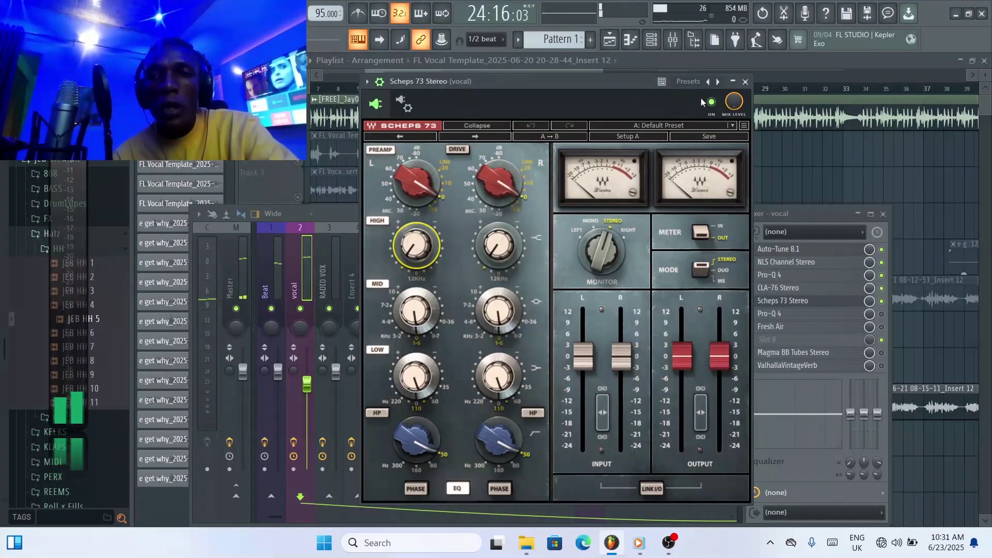
key(space)
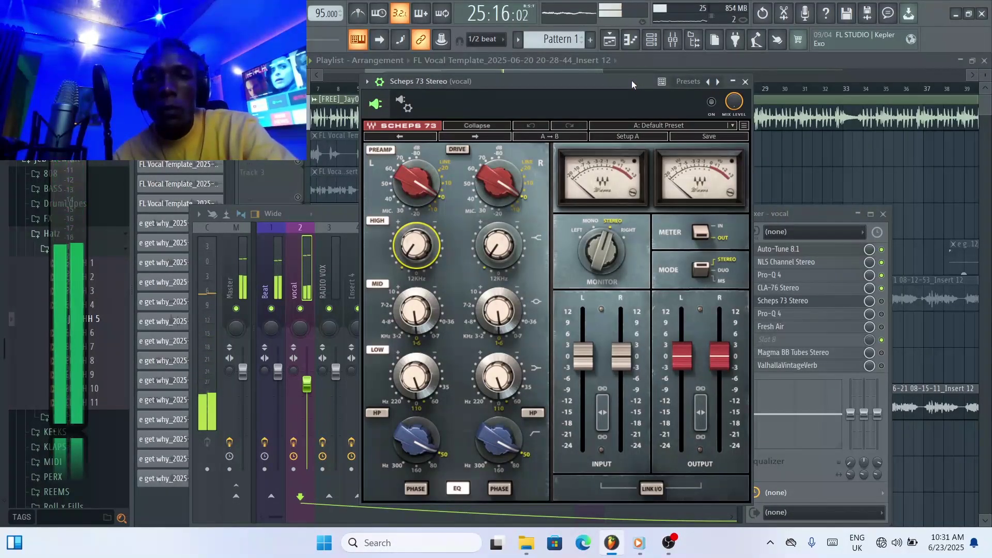
key(space)
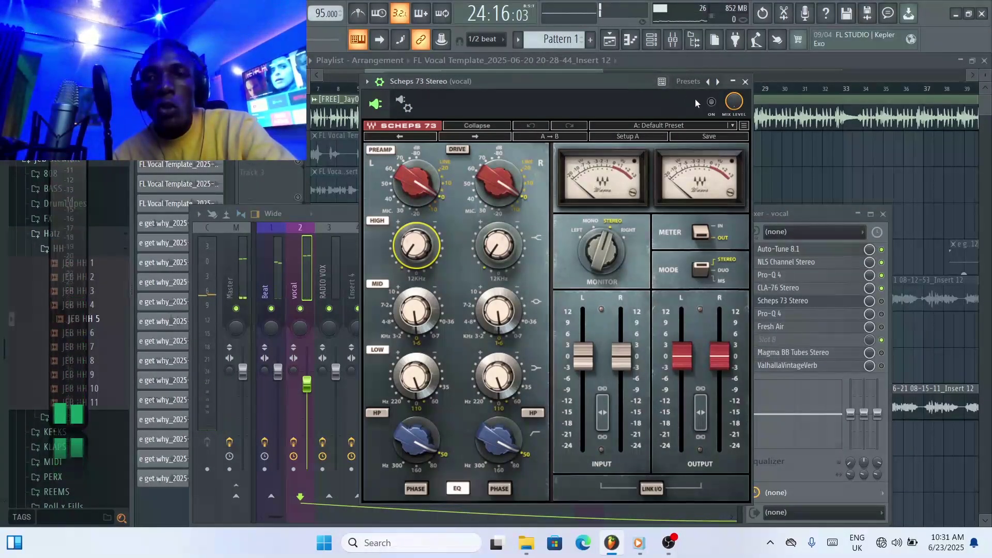
key(space)
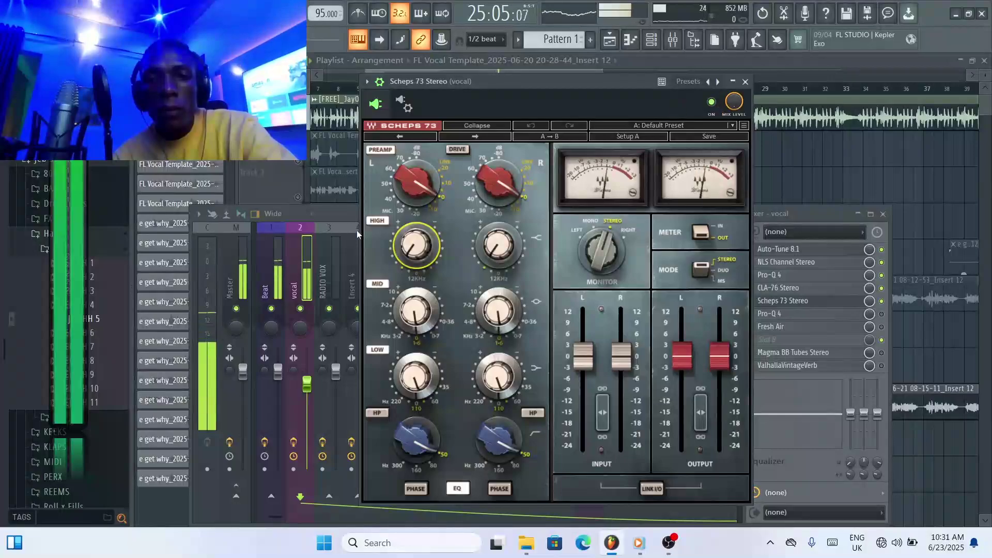
- Set the Scheps 73 high-band gain to 3.0 during playback, then stop the song
click(406, 258)
drag(406, 258, 407, 272)
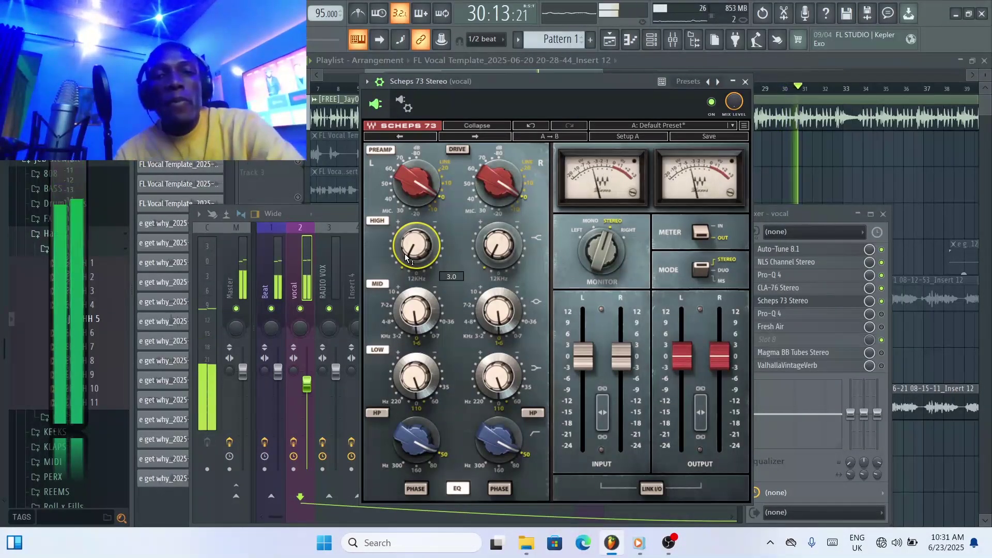
key(space)
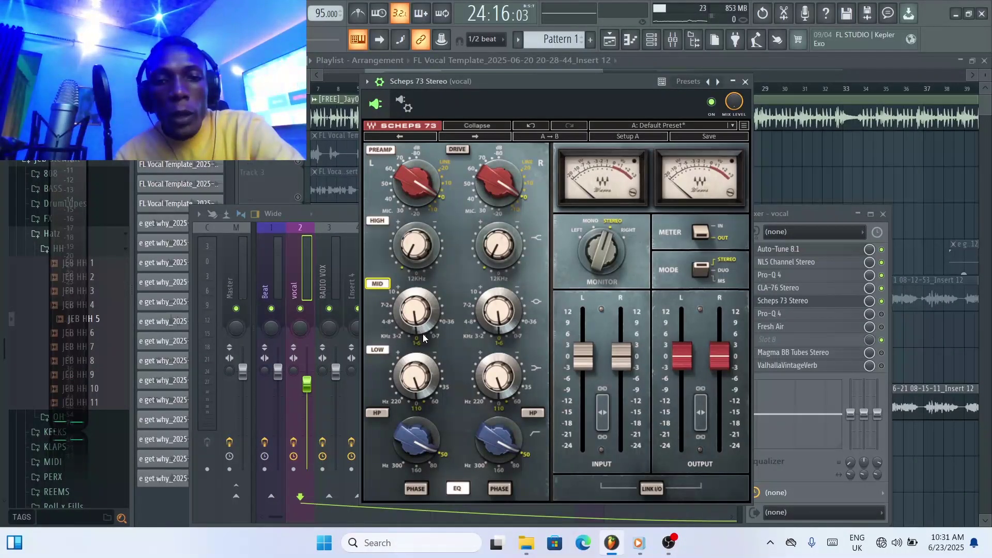
- Try raising the Scheps 73 mid-band gain to 15.0 and audition the vocal with the boost
drag(417, 320, 417, 310)
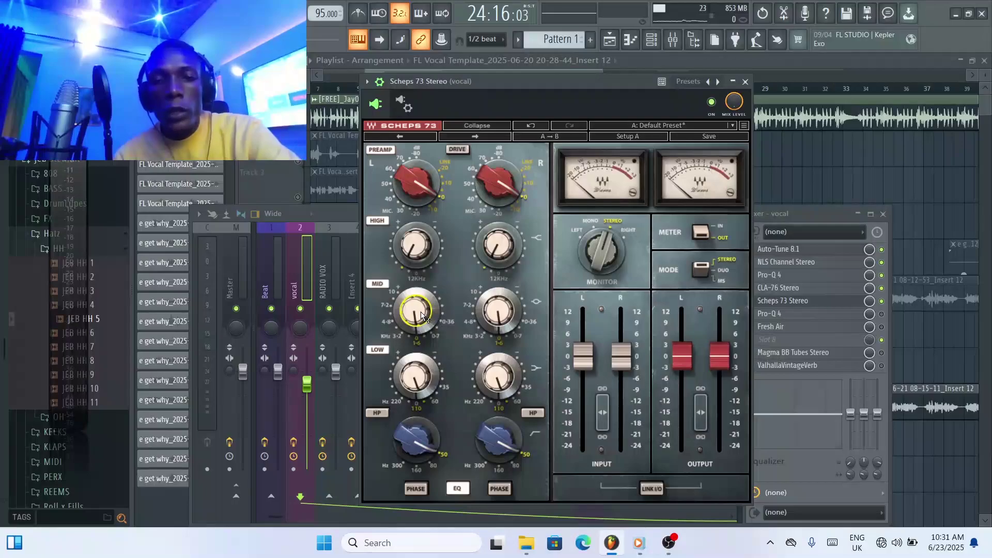
key(space)
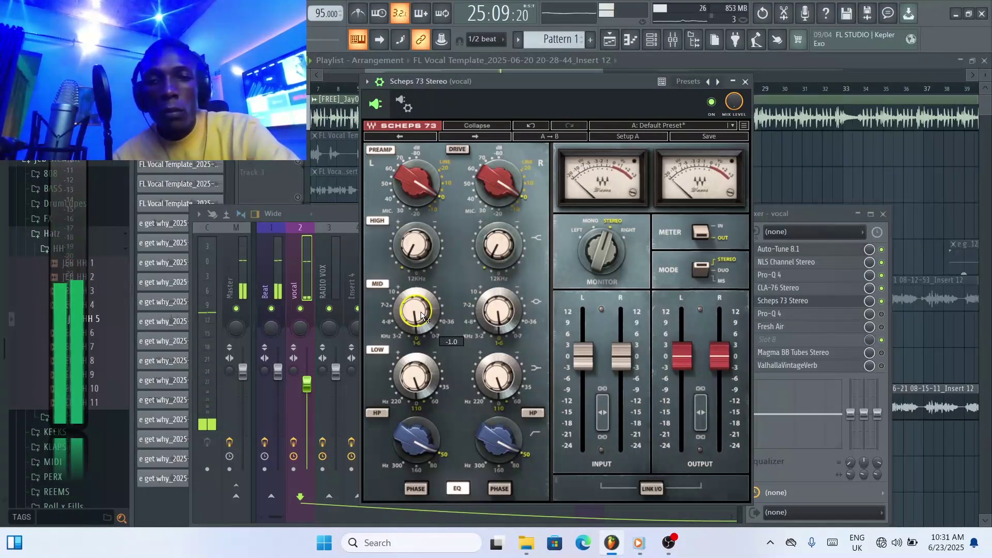
key(space)
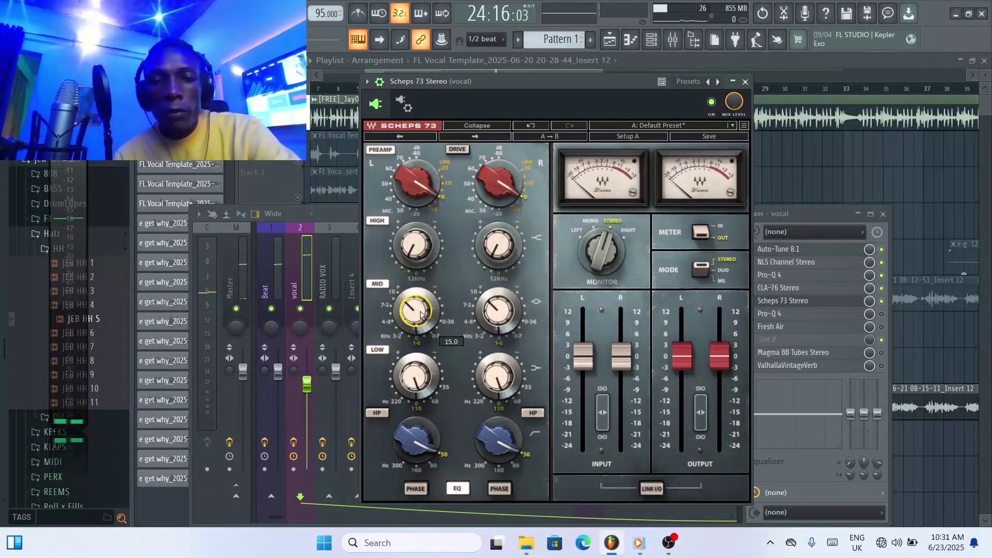
key(space)
key(space)
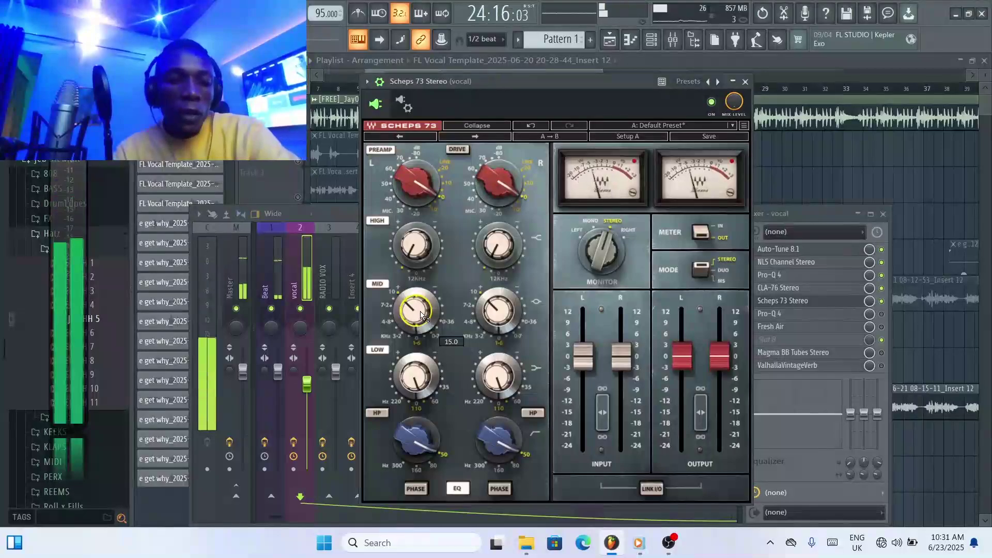
- Undo the mid-band boost in Scheps 73 and play the vocal again
key(ctrl+z)
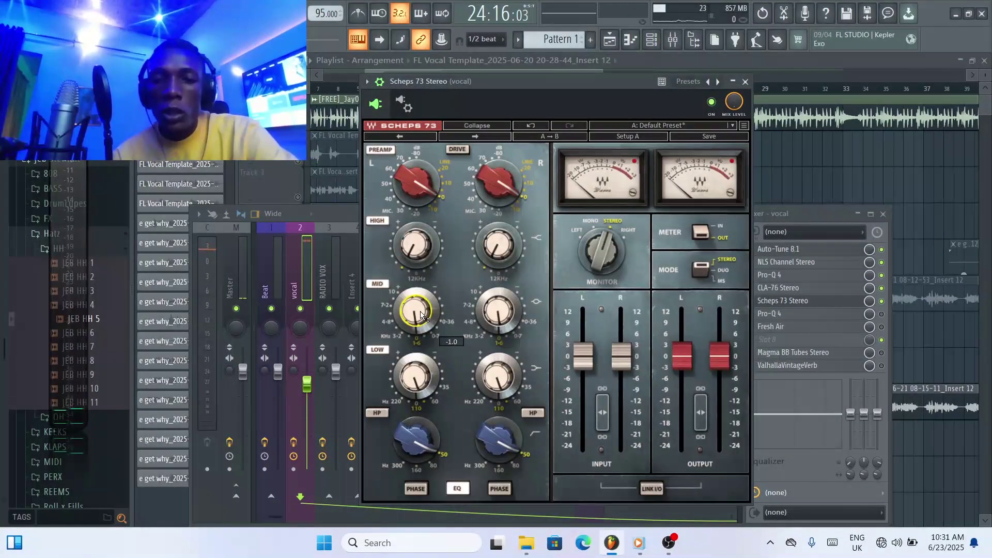
key(space)
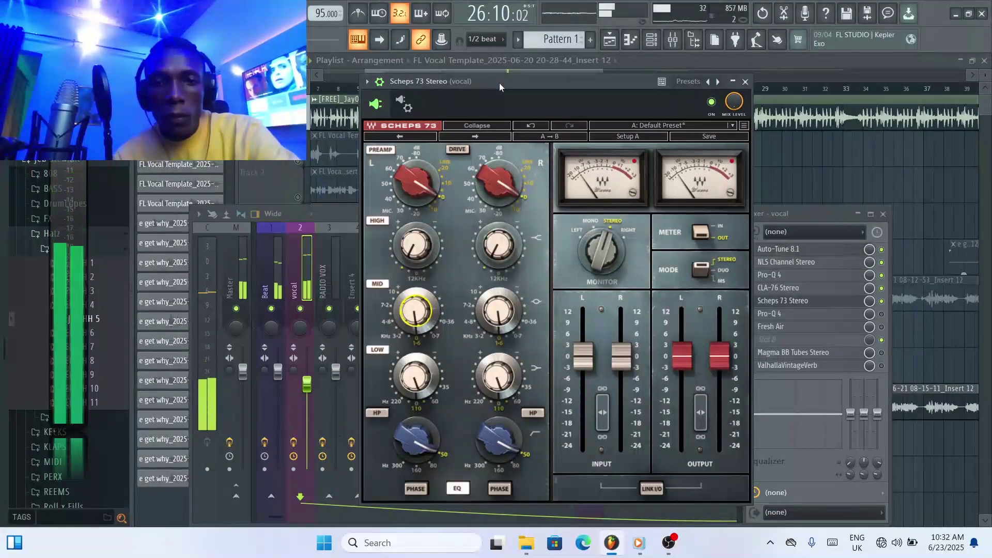
- Try raising the Scheps 73 low-band gain to 15.0, audition the vocal before and with the boost, and undo it
mouse_move(413, 379)
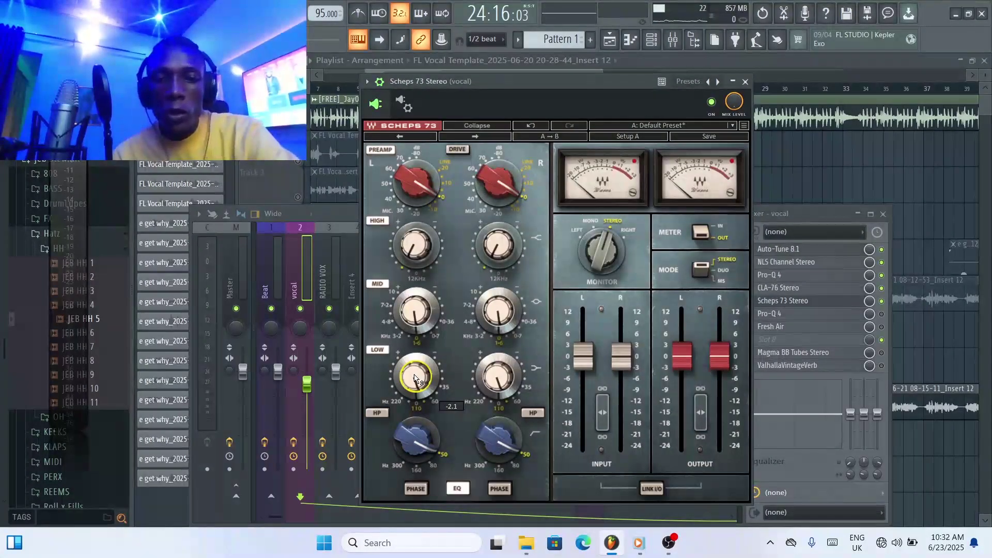
key(space)
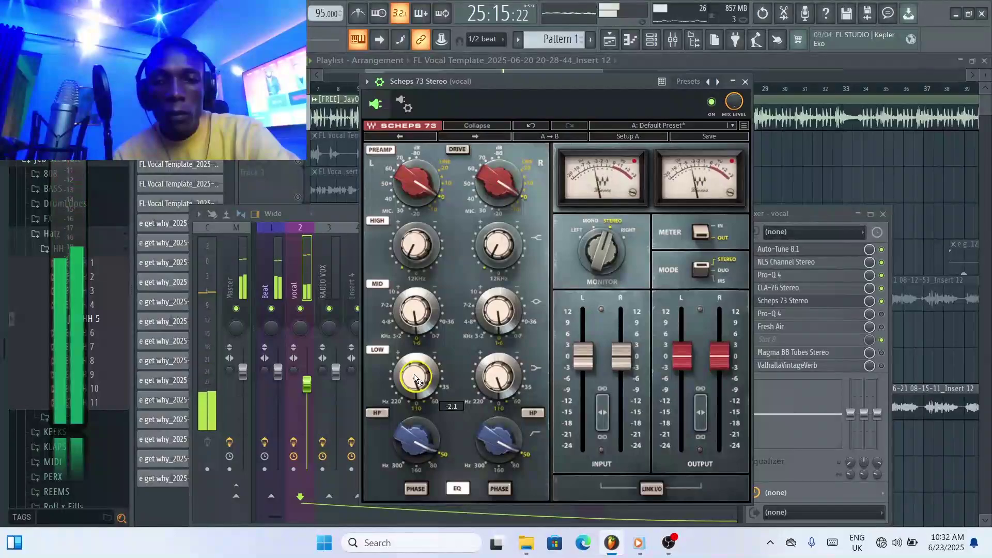
key(space)
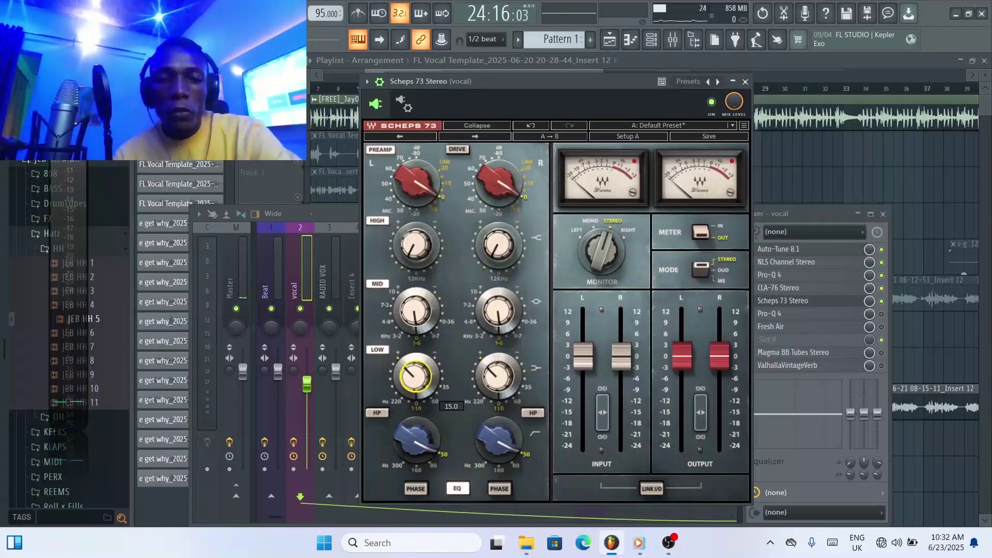
key(space)
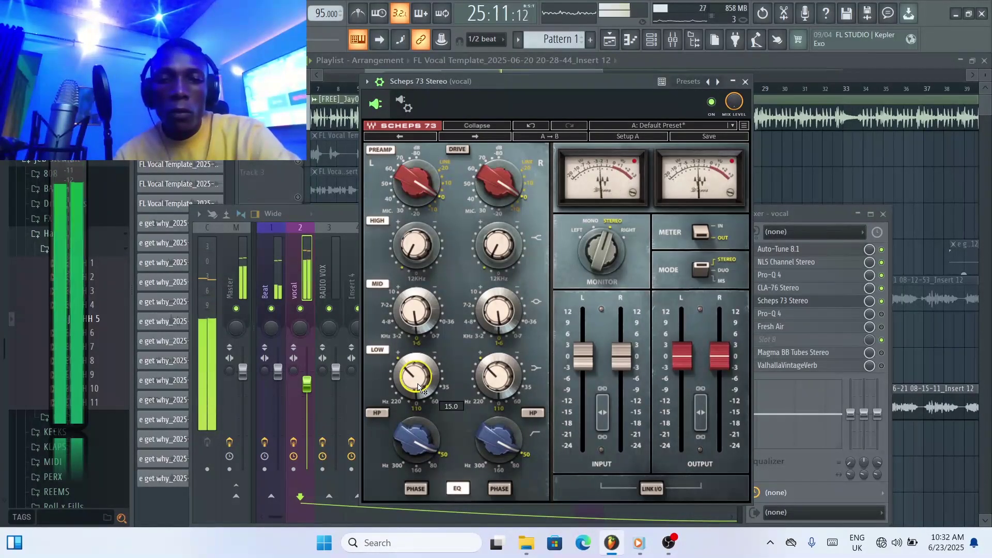
key(space)
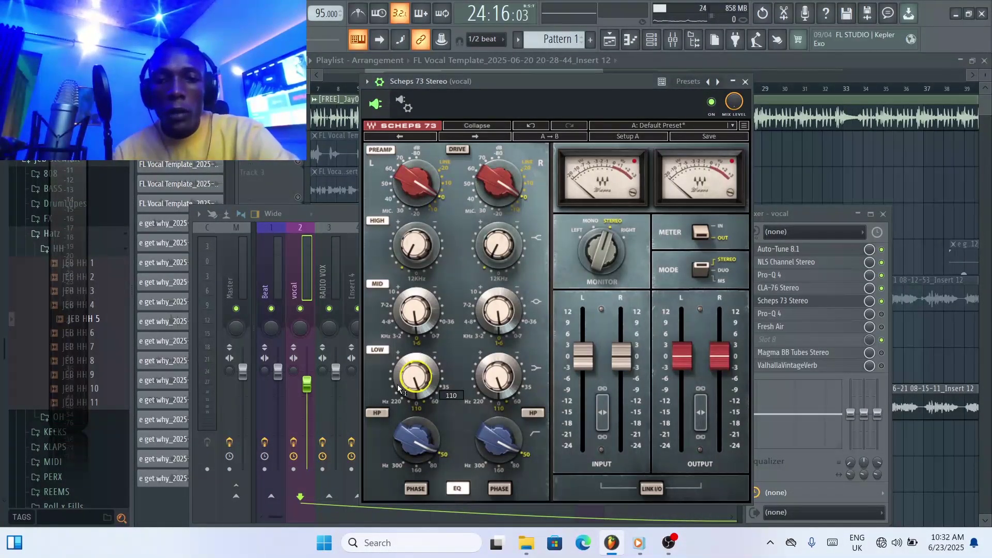
- Play the vocal without the low-band boost, close Scheps 73 and stop the song
key(space)
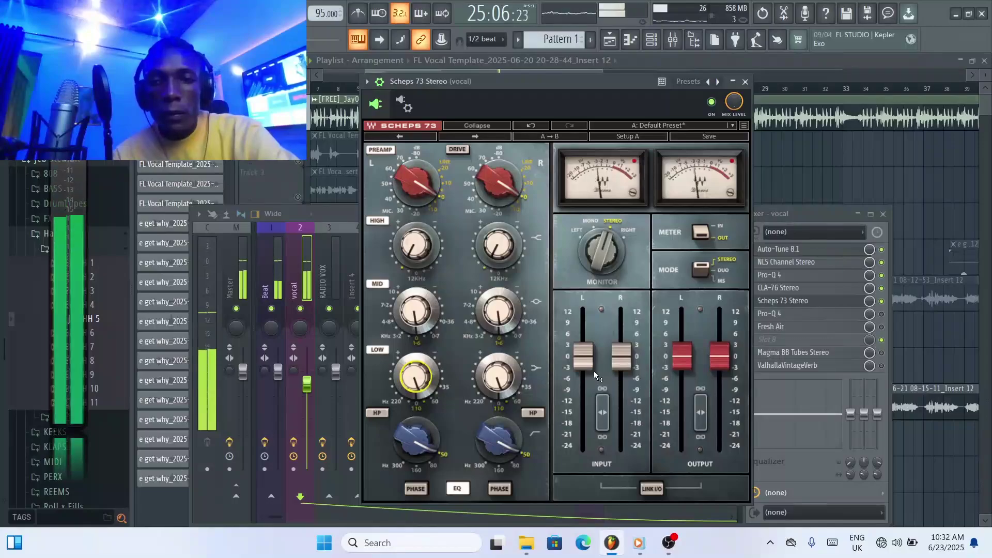
click(746, 82)
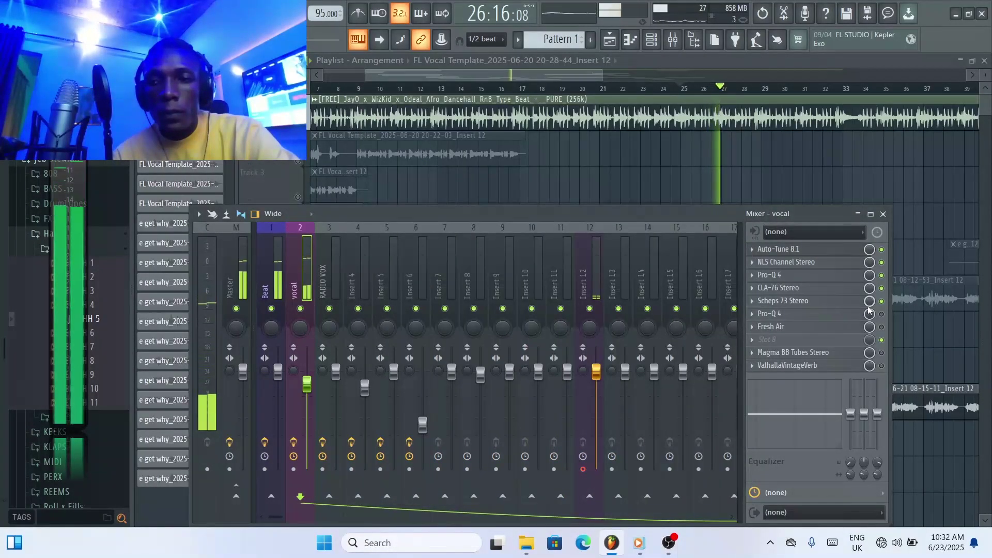
key(space)
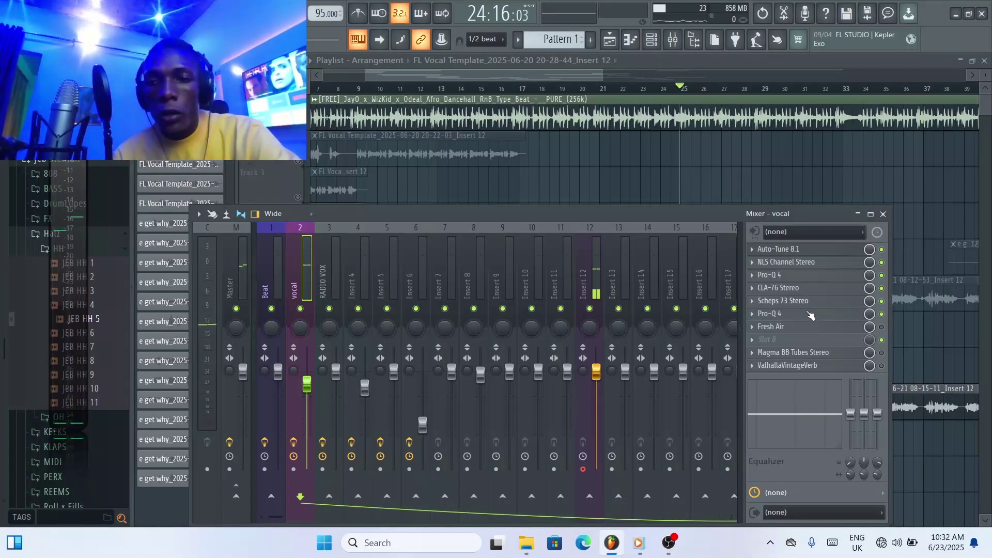
- Open the second Pro-Q 4 on the vocal track and audition its 206.56 Hz band soloed during playback
click(810, 315)
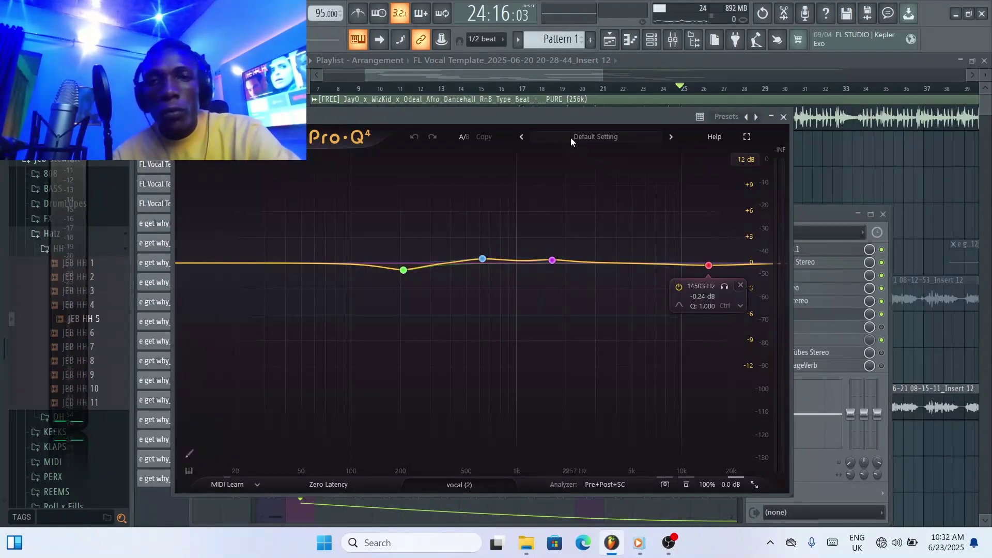
drag(561, 123, 583, 126)
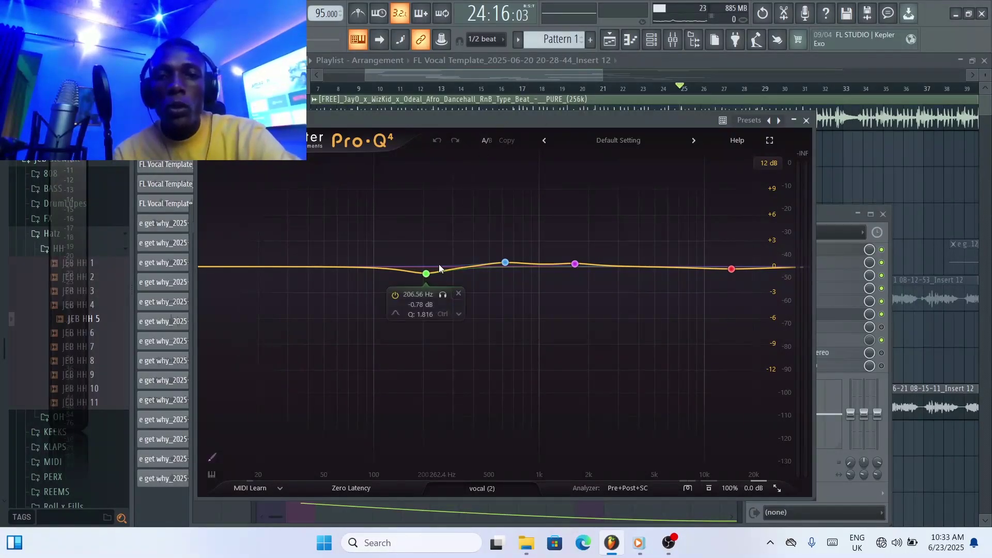
click(425, 274)
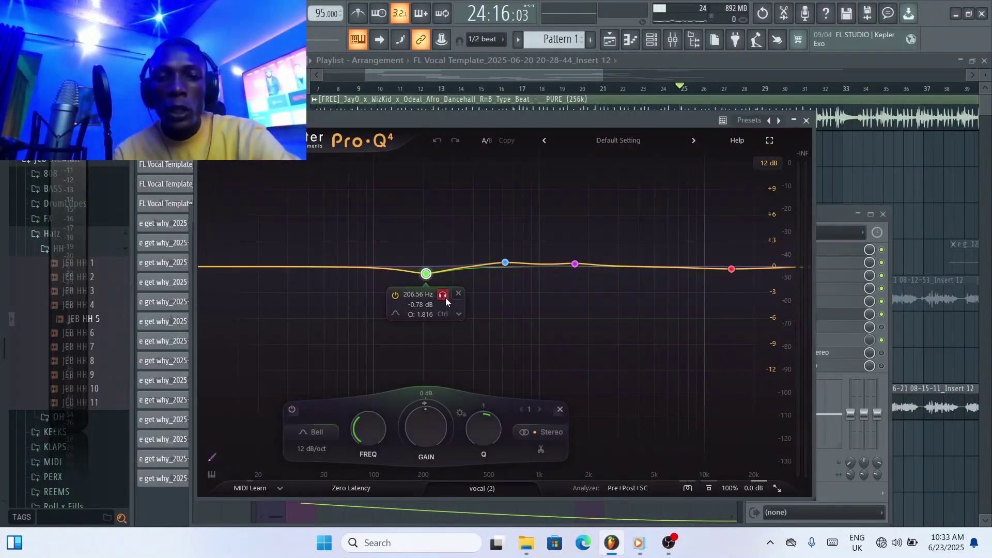
key(space)
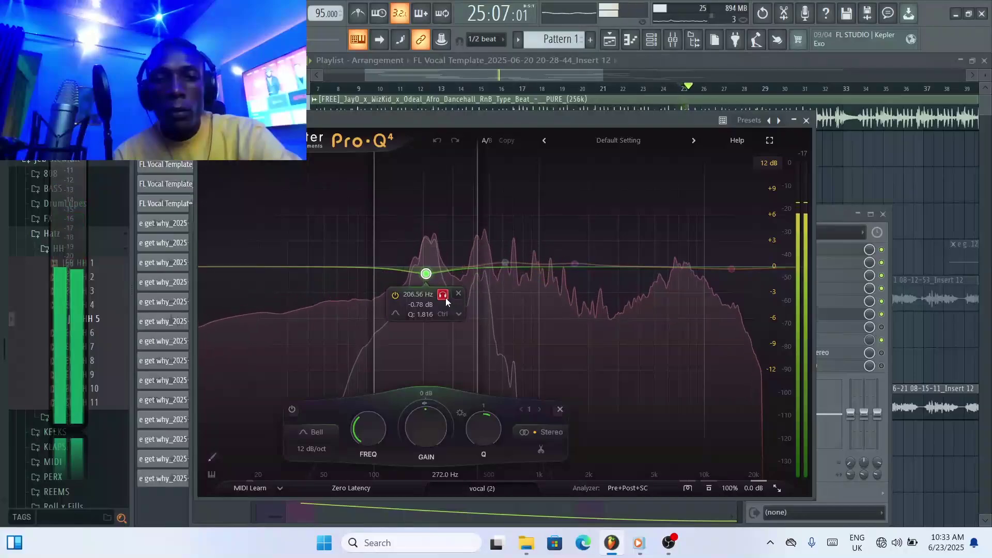
click(445, 297)
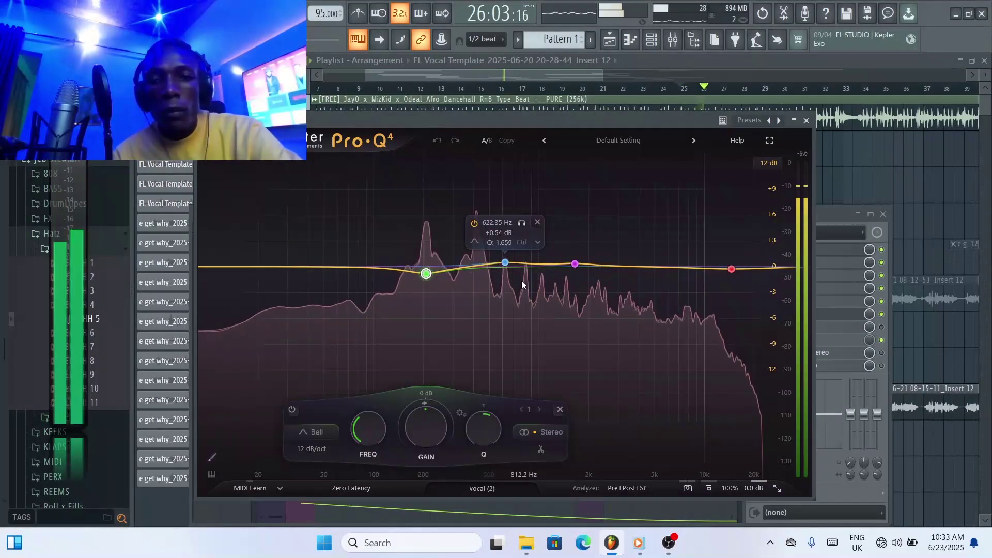
- Audition the 622.35 Hz band of Pro-Q 4 in solo, comparing it with the full vocal, and stop the song
click(522, 222)
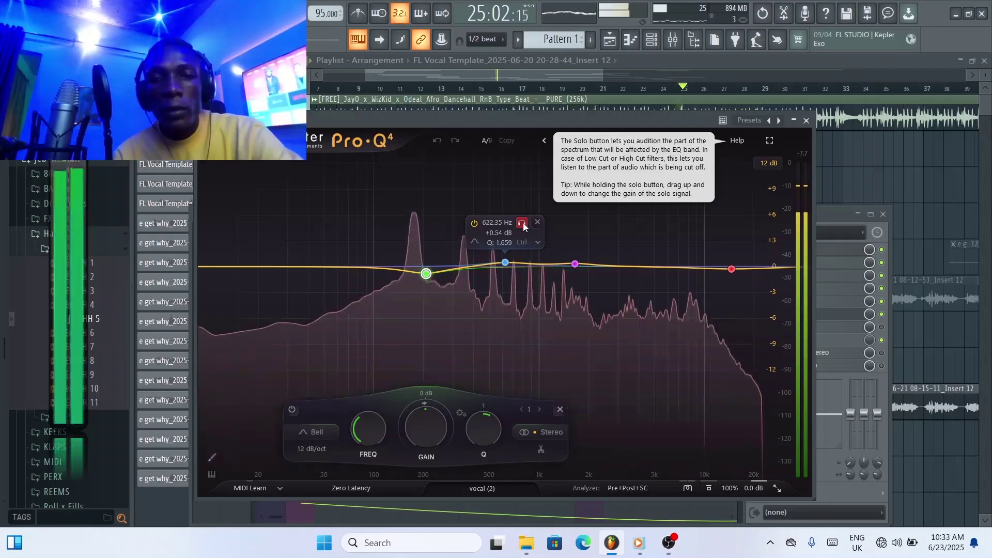
click(522, 223)
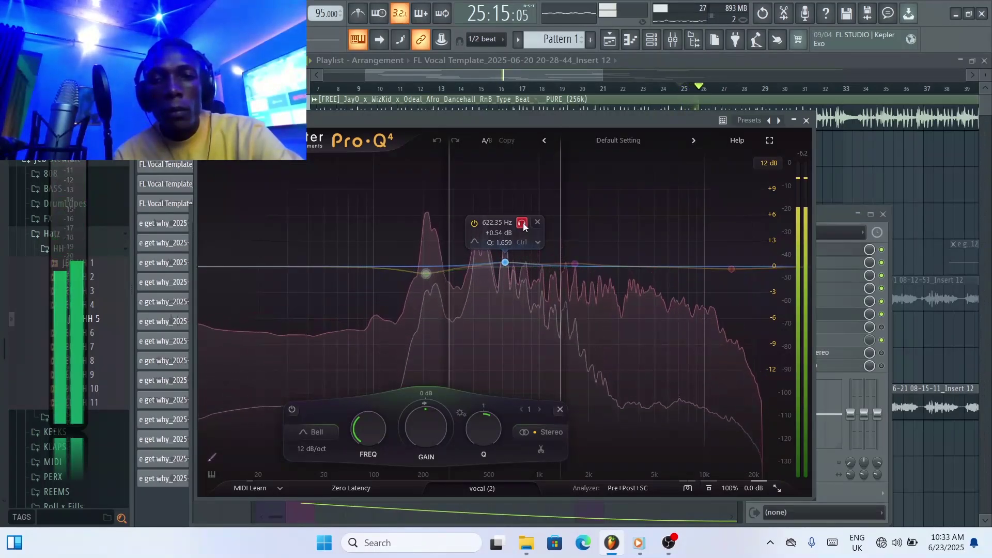
click(522, 223)
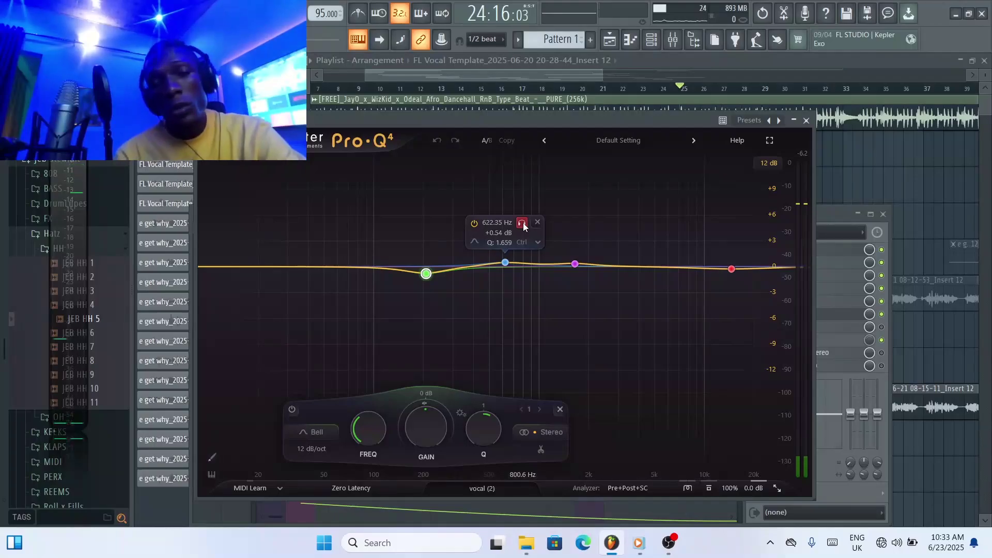
- Select the 1647.3 Hz band in Pro-Q 4 and audition it soloed, followed by the full vocal
click(577, 265)
click(593, 225)
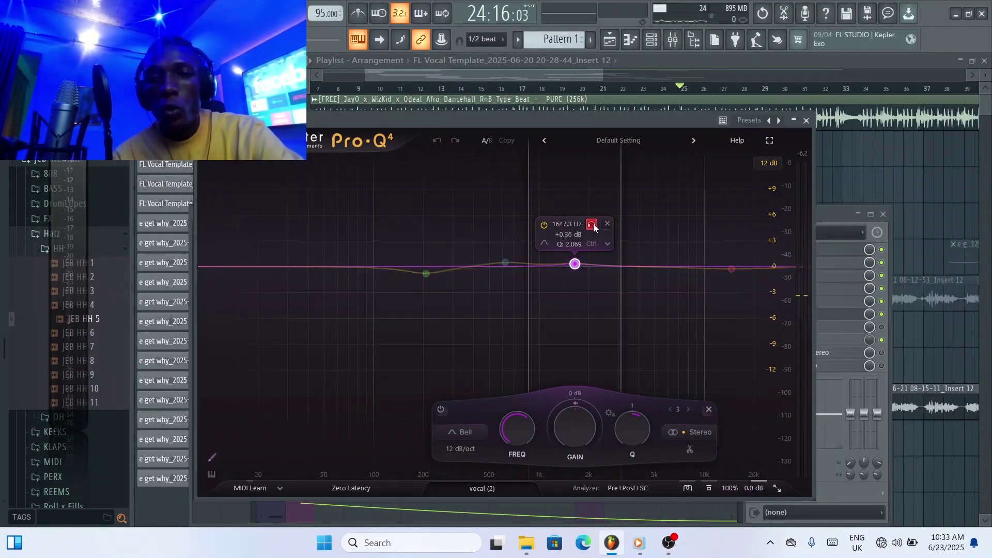
key(space)
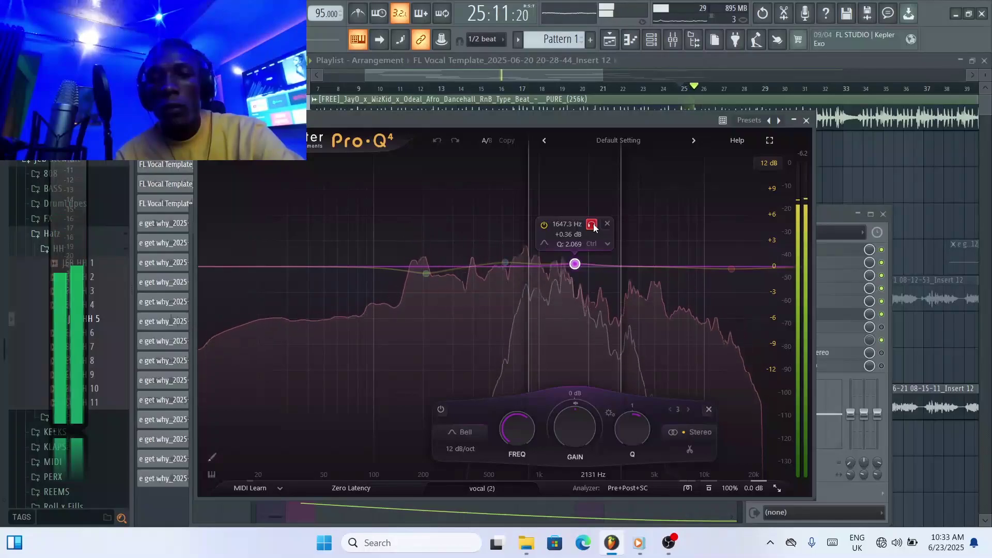
key(space)
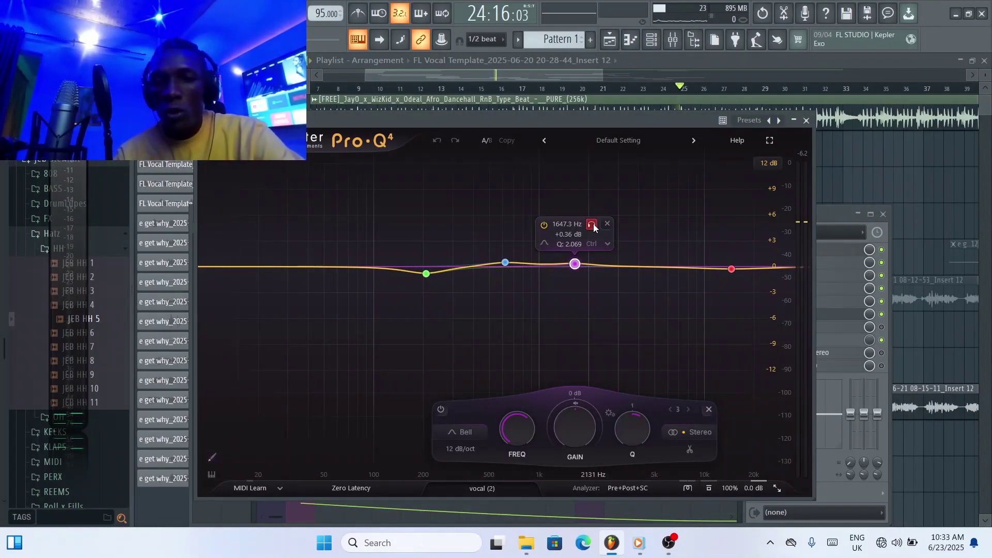
key(space)
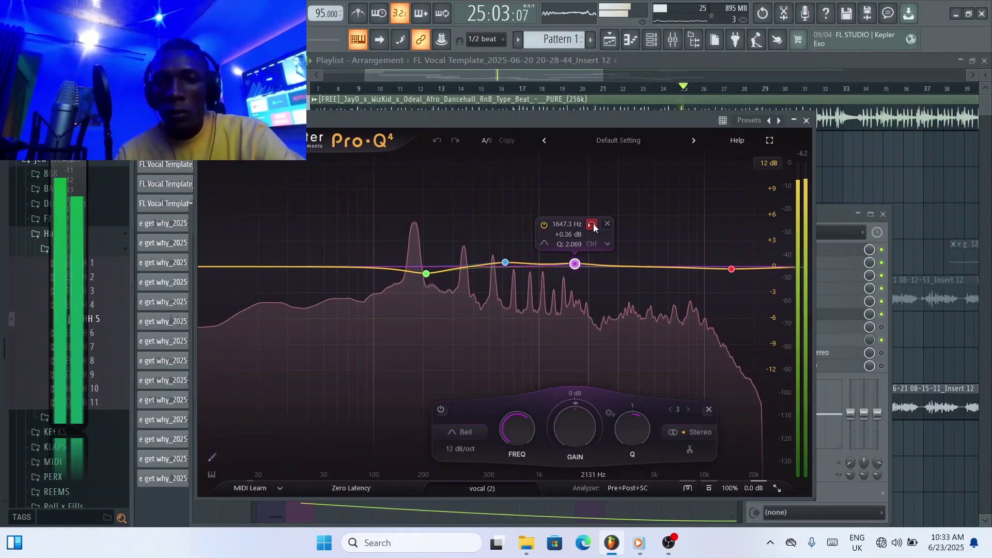
- Select the 14503 Hz band in Pro-Q 4, audition it soloed during playback and stop the song
click(730, 269)
key(space)
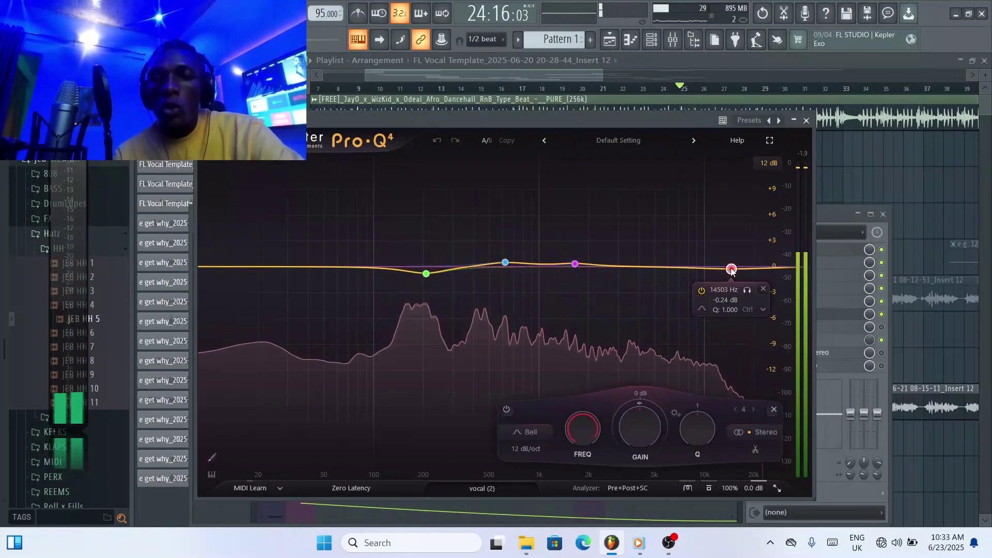
click(746, 291)
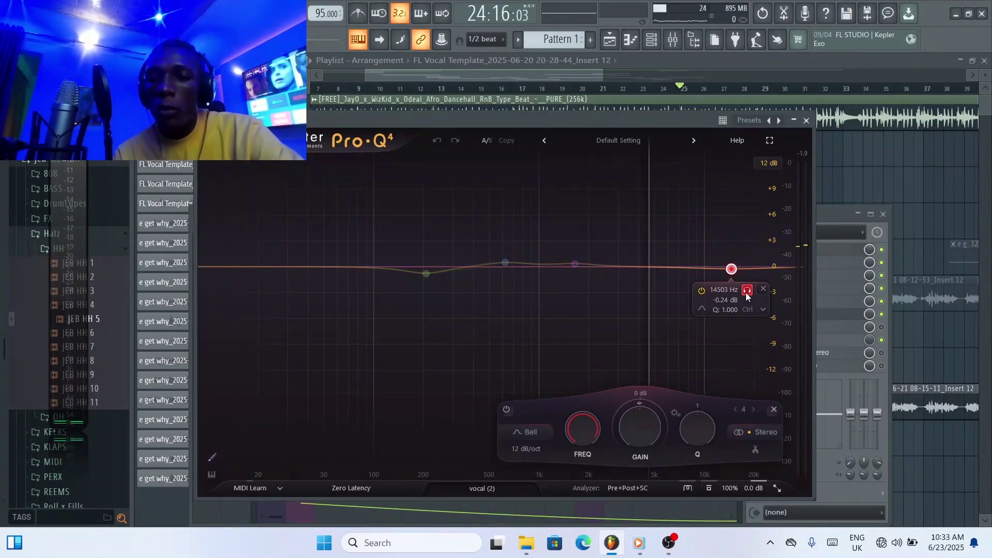
key(space)
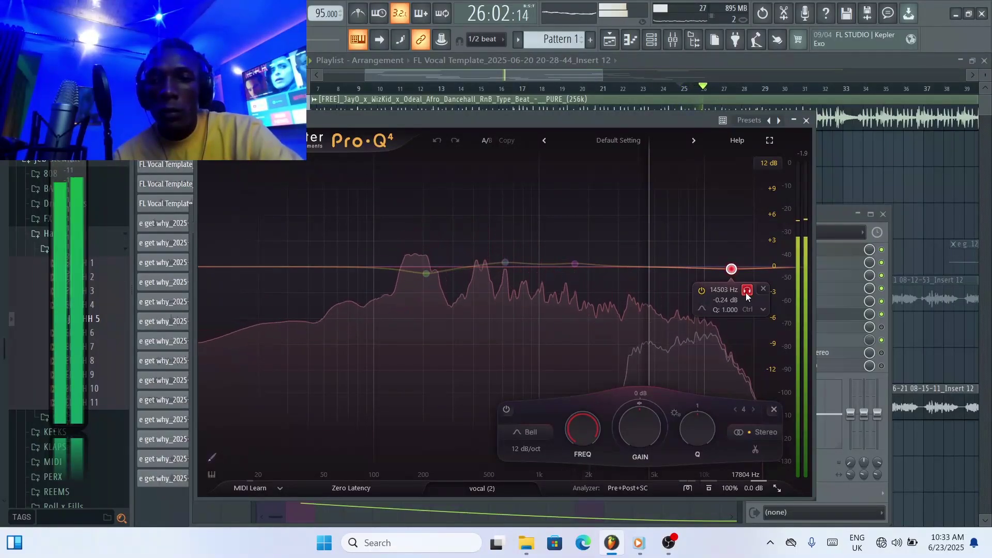
key(space)
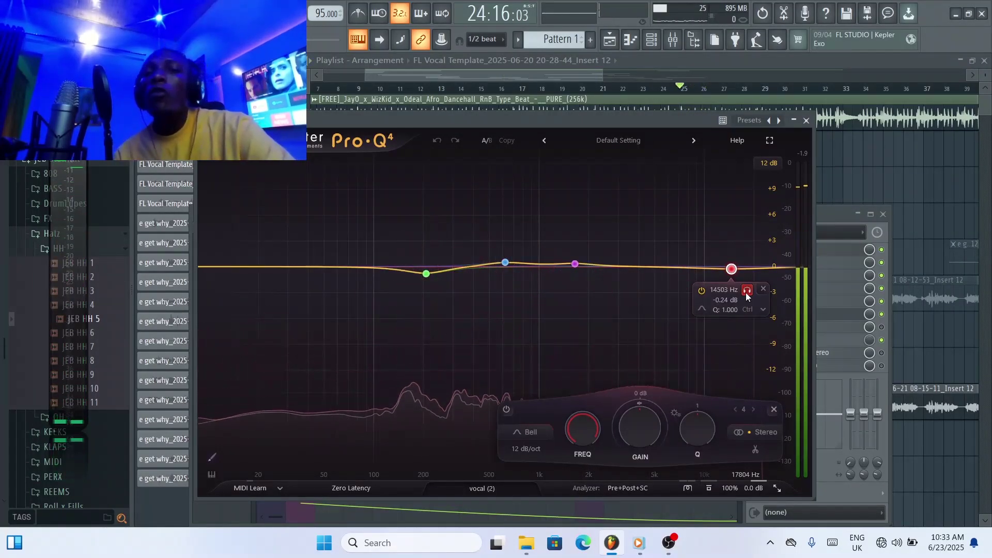
click(747, 290)
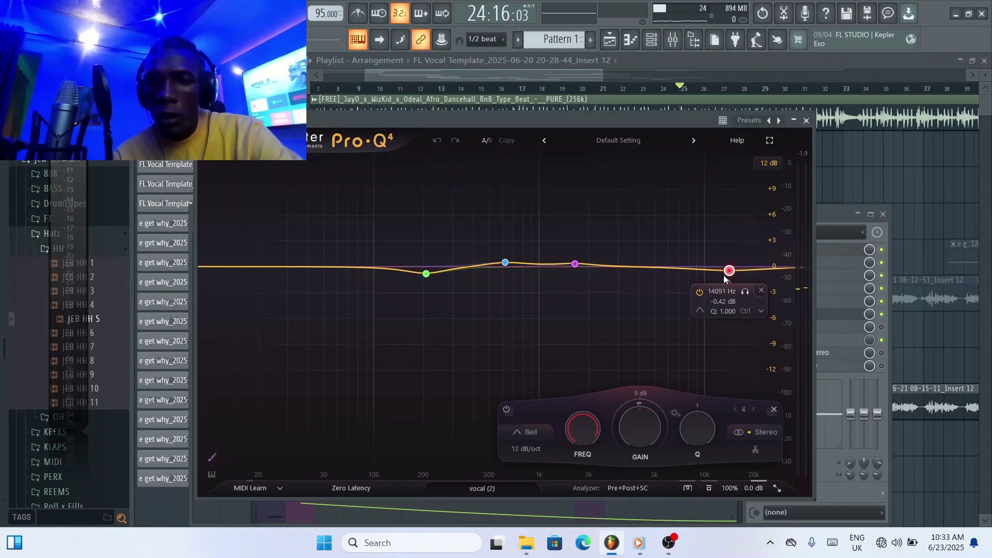
- Move the Pro-Q 4 high band to about 12290 Hz and -0.72 dB while auditioning the vocal, then close the plugin
drag(724, 275, 723, 277)
key(space)
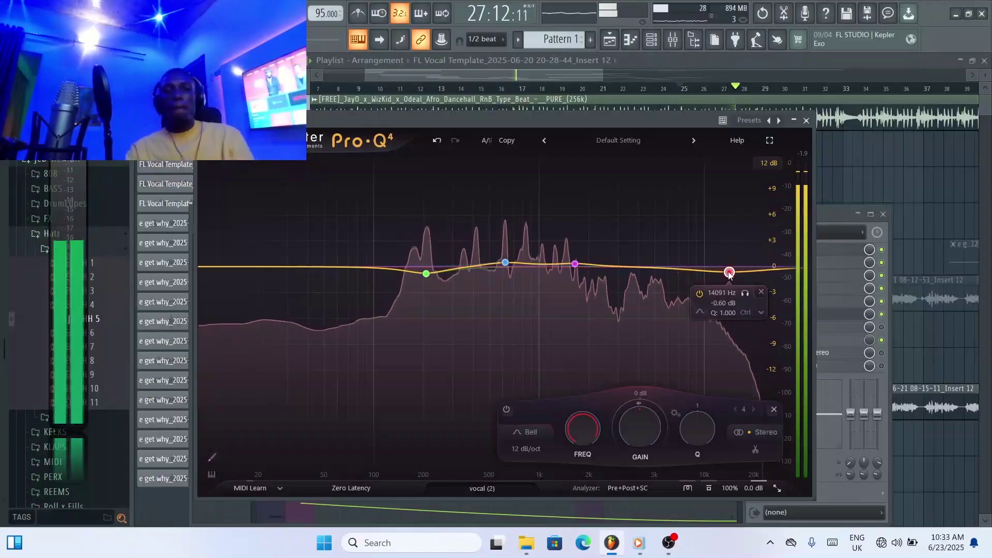
drag(729, 273, 719, 273)
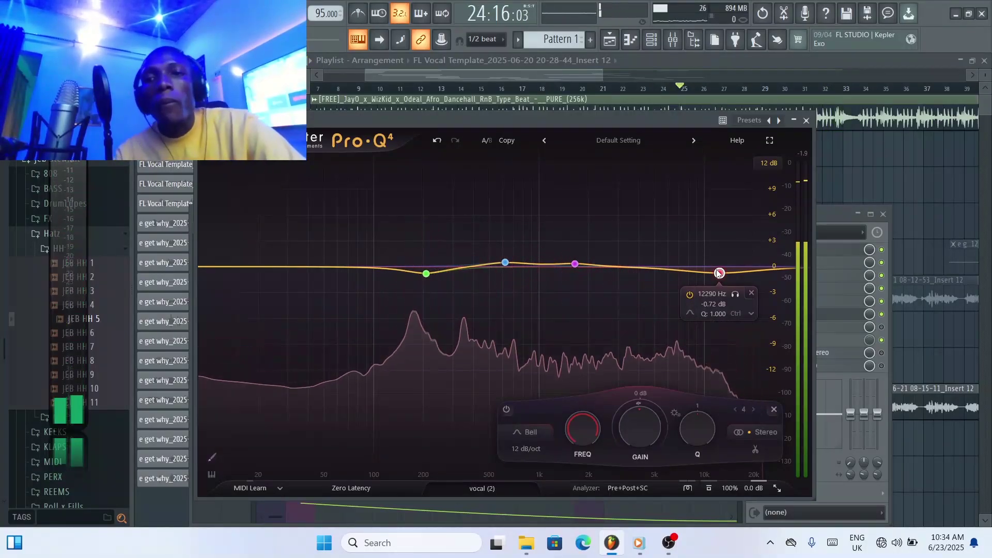
click(806, 121)
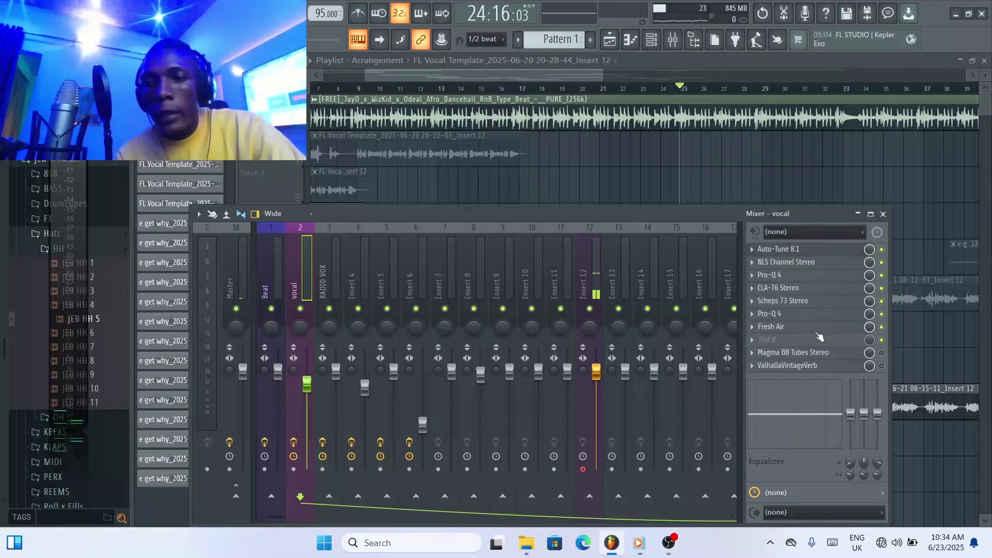
- Open Fresh Air on the vocal track, reduce Mid Air to 6 and High Air to 4 while auditioning, then close it and stop playback
click(793, 332)
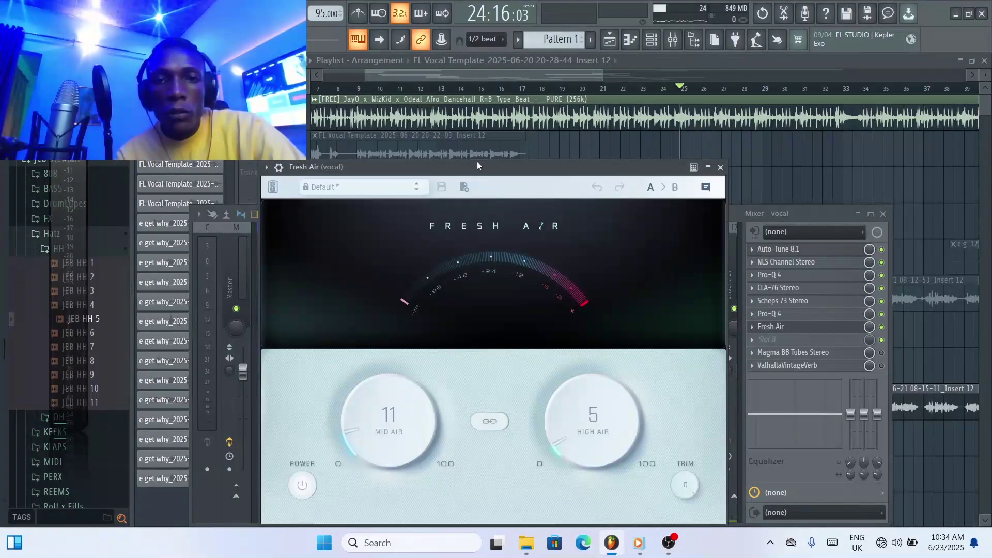
drag(482, 171, 485, 123)
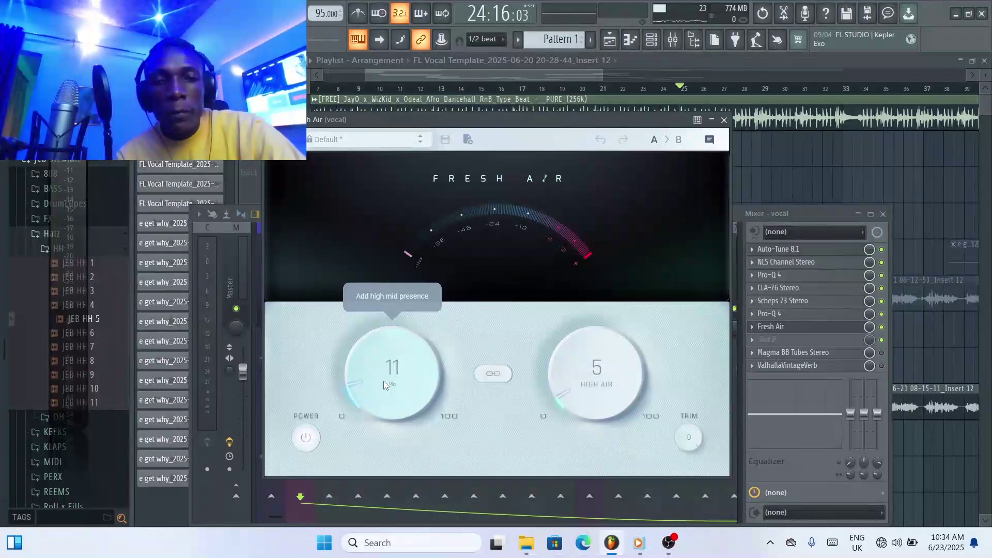
drag(383, 387, 383, 389)
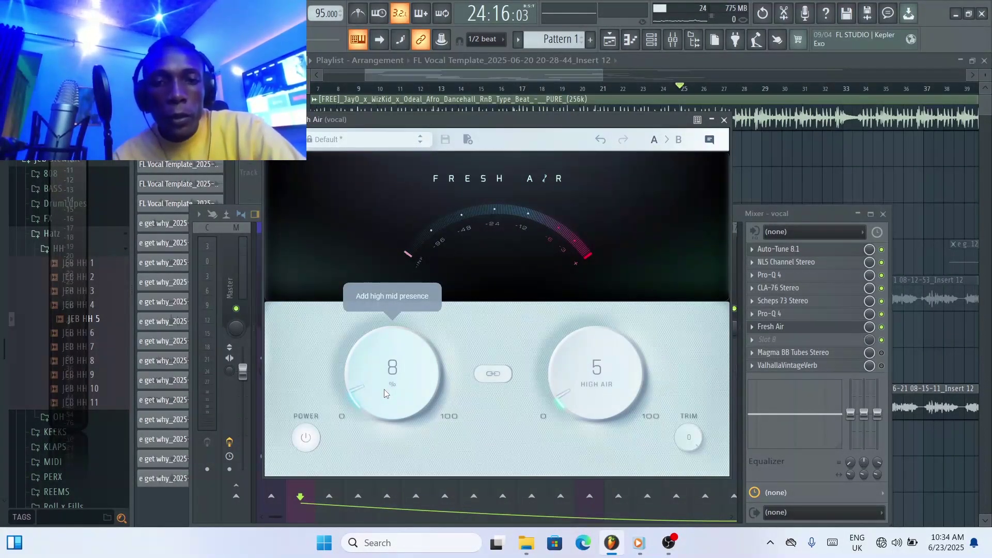
key(space)
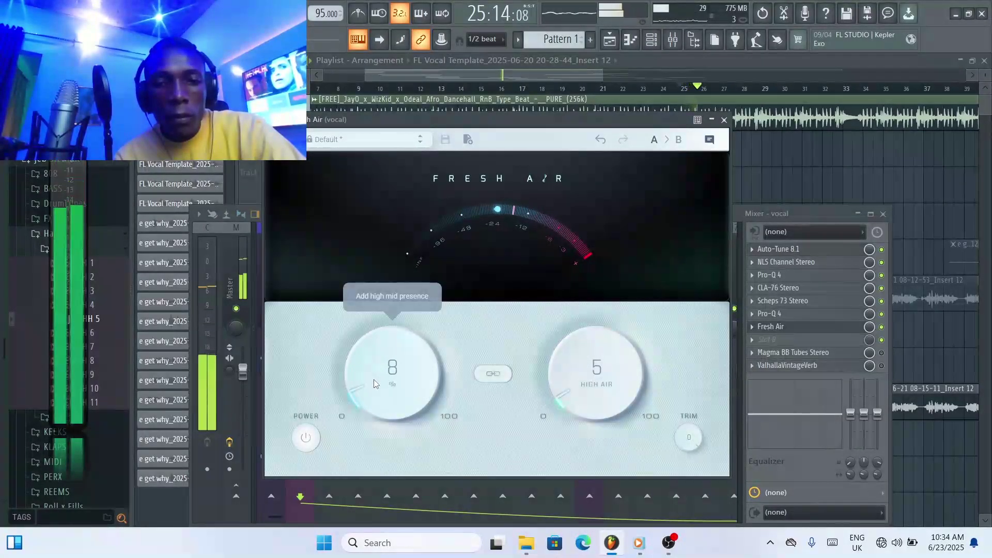
scroll(374, 383, down, 1)
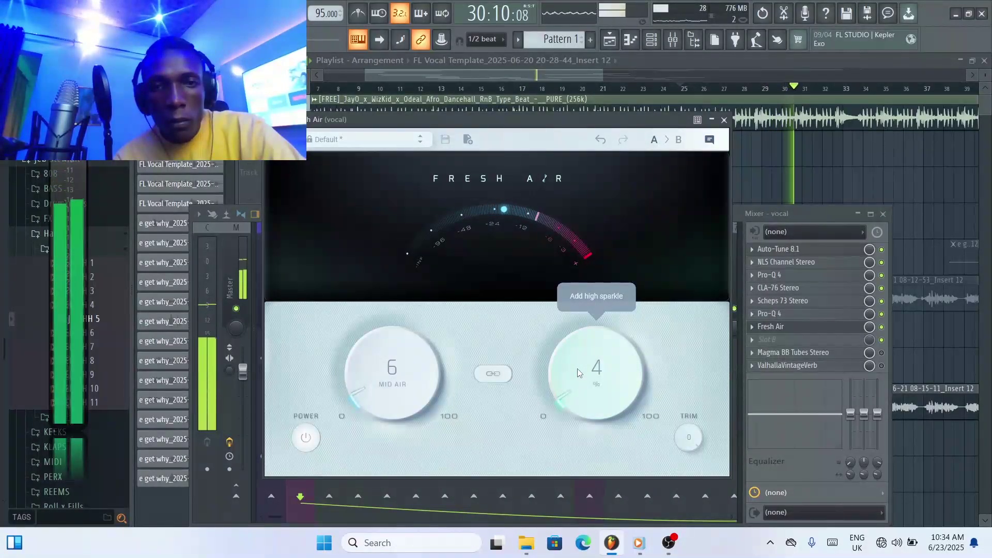
click(724, 119)
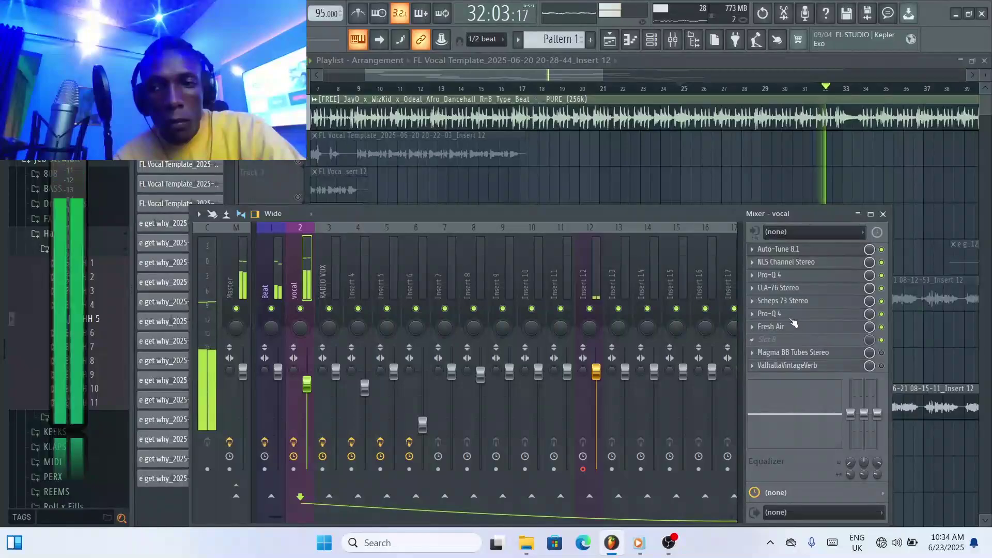
key(space)
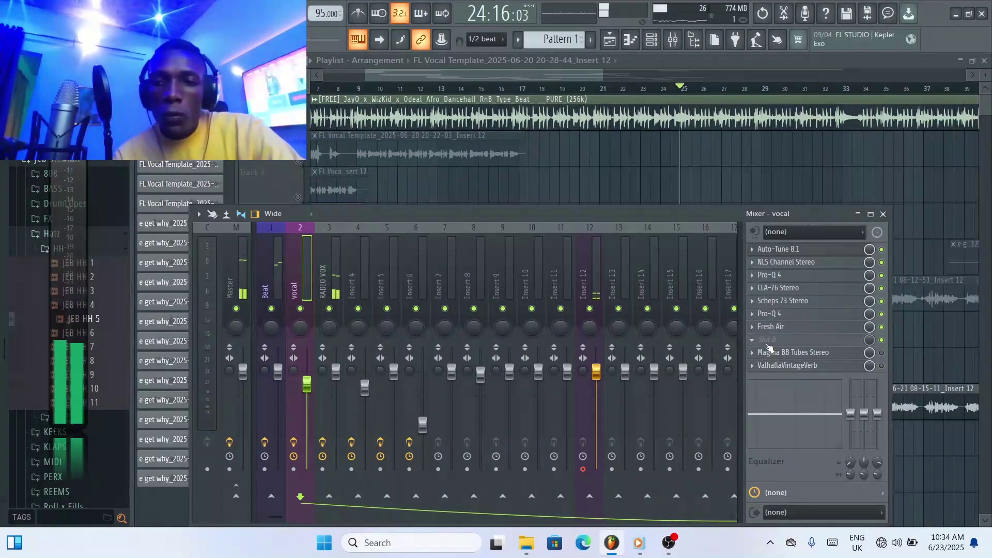
- Load Vocal Doubler into the empty eighth effect slot of the vocal track and move its window into clear view
key(space)
key(space)
click(768, 341)
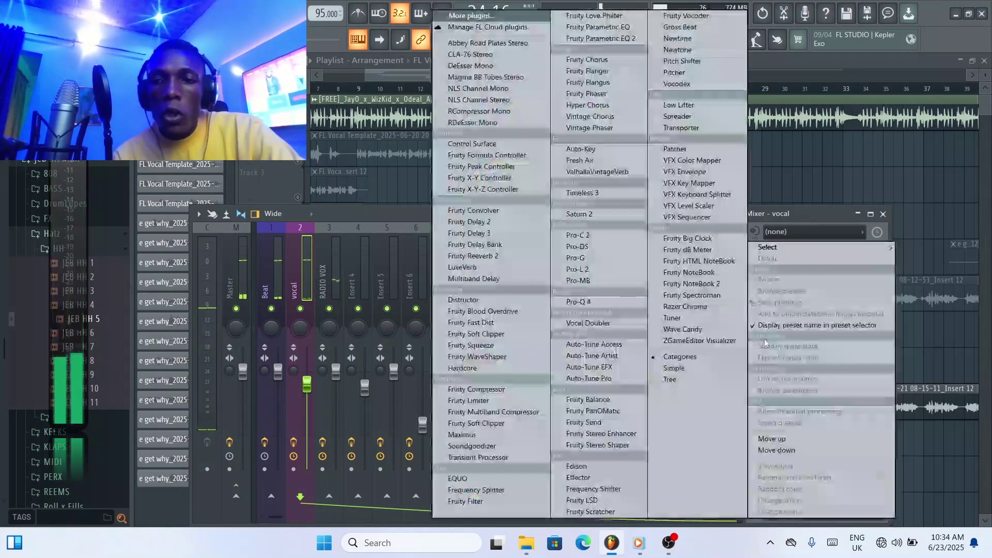
mouse_move(767, 248)
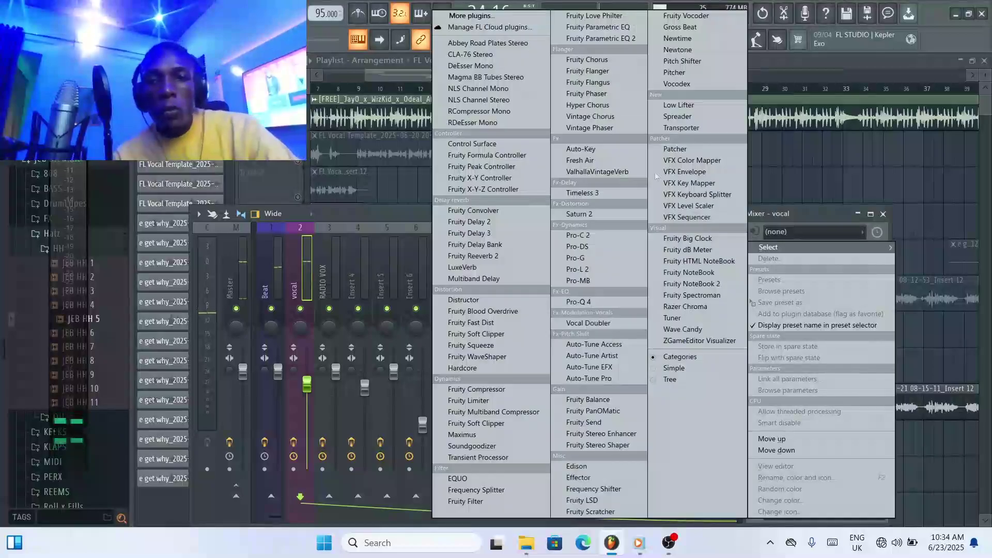
click(615, 324)
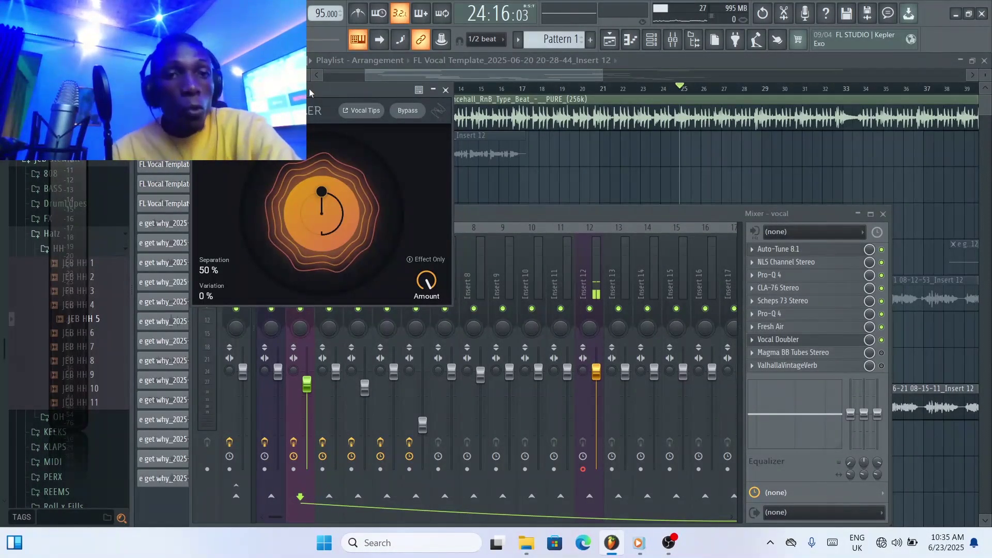
drag(310, 92, 459, 136)
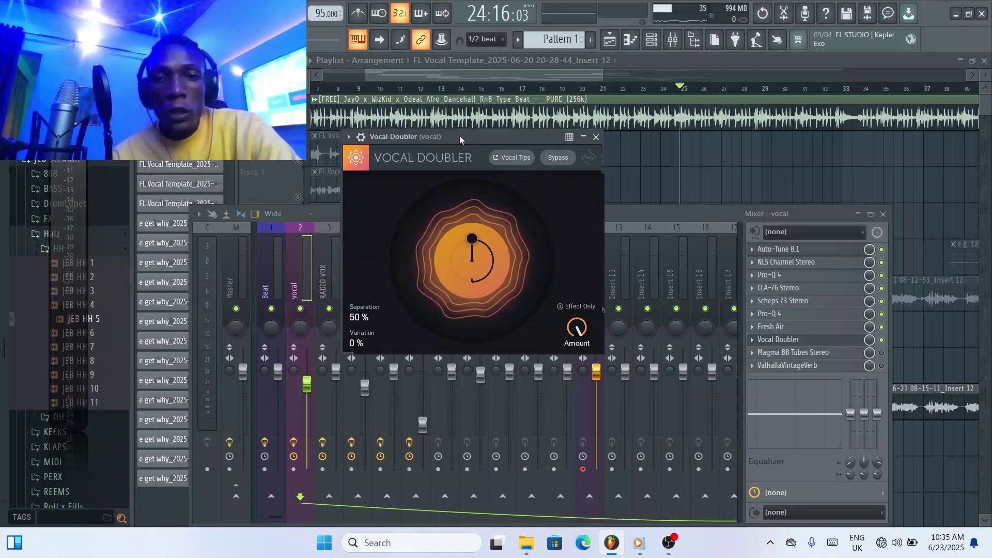
- Audition Vocal Doubler at 100% Separation and 100% Variation, then settle on 100% Separation and 0% Variation
key(space)
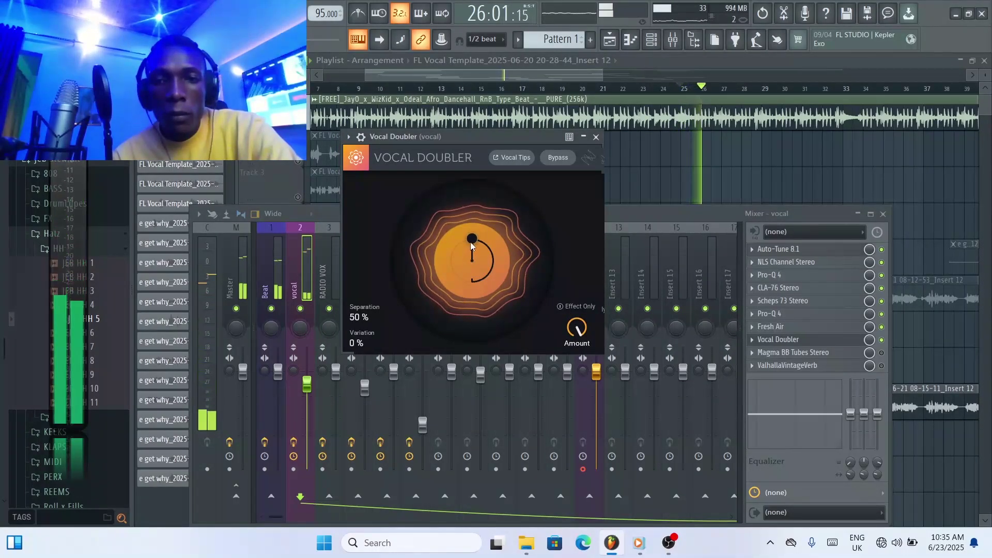
drag(472, 239, 472, 291)
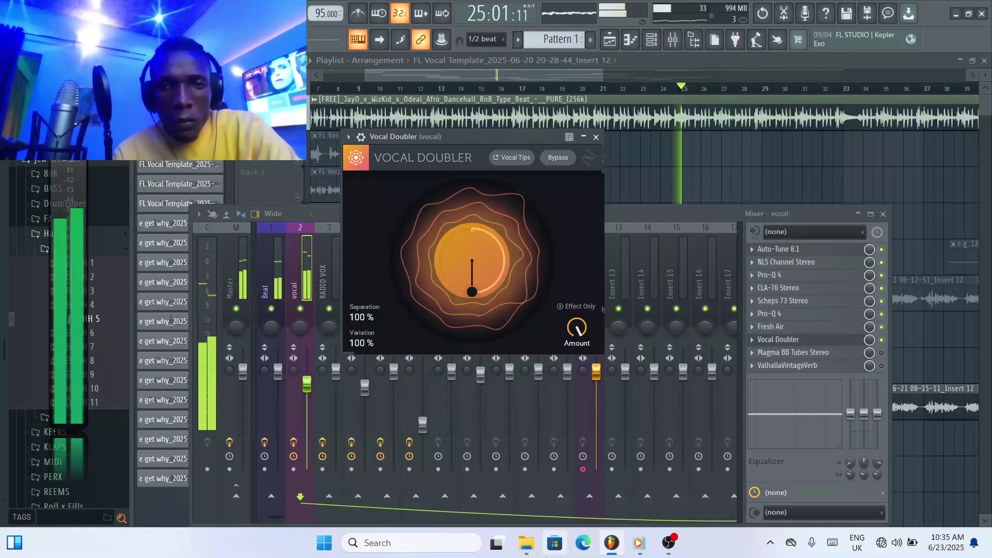
mouse_move(569, 344)
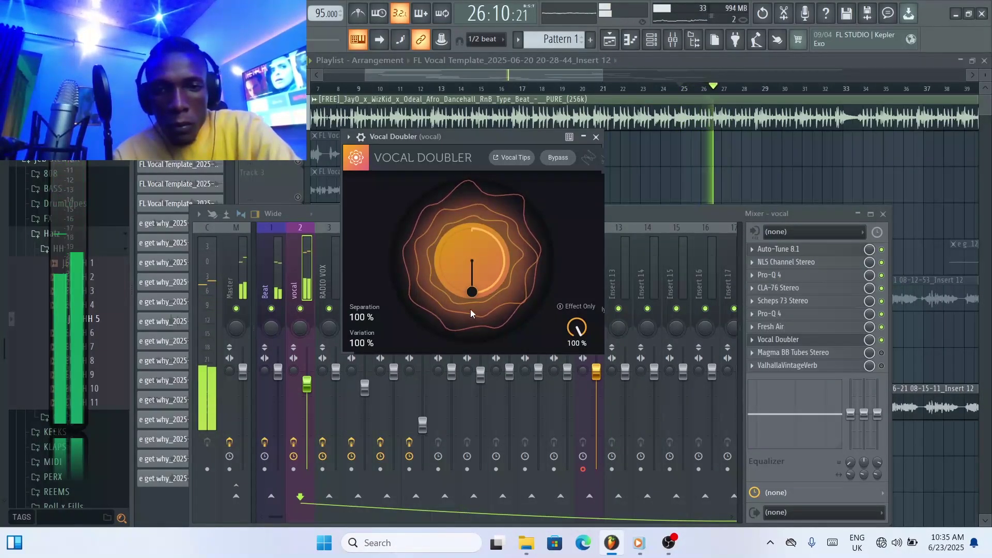
drag(472, 290, 489, 140)
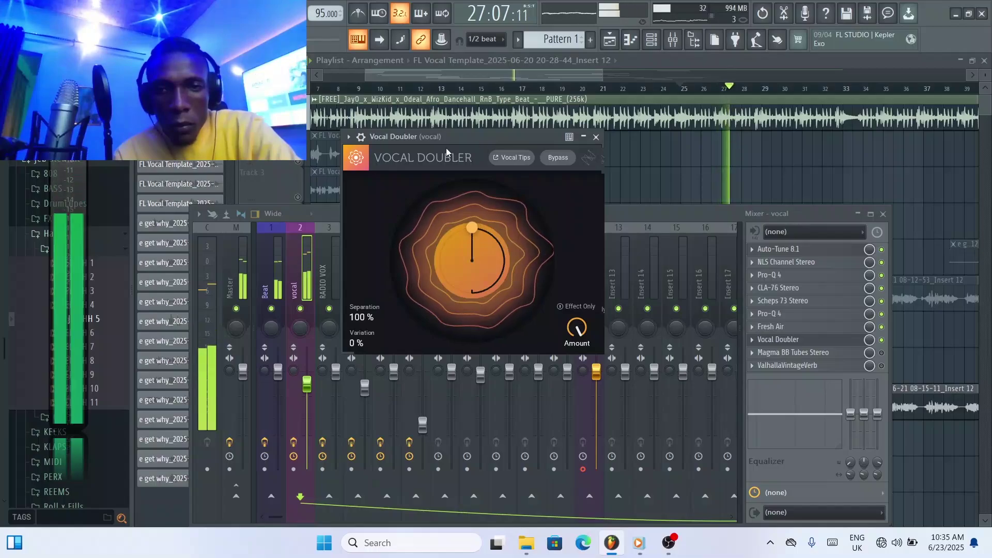
- Set Vocal Doubler's Amount to 56% while auditioning the vocal, replay the song to check the doubling, and close the plugin
mouse_move(573, 324)
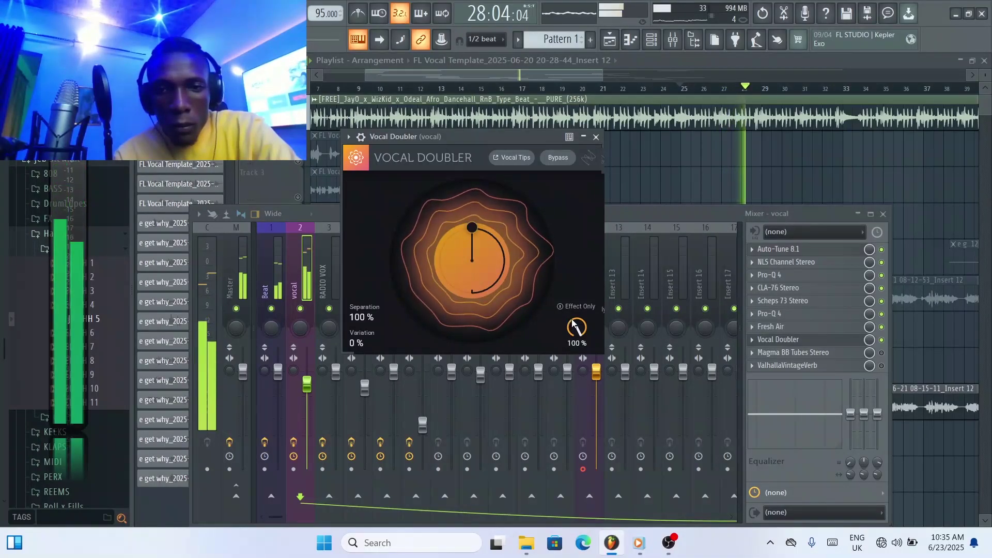
drag(573, 325, 557, 379)
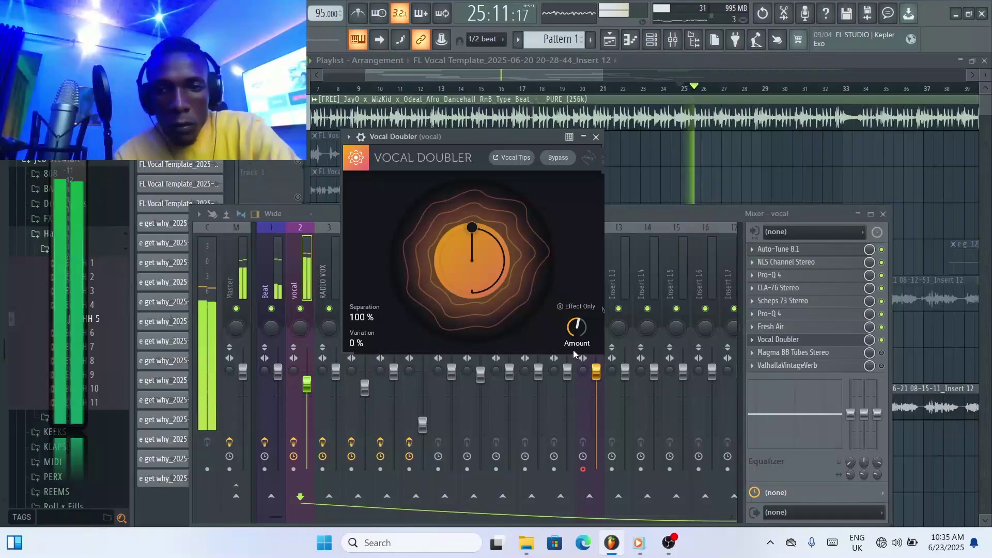
drag(573, 345, 575, 305)
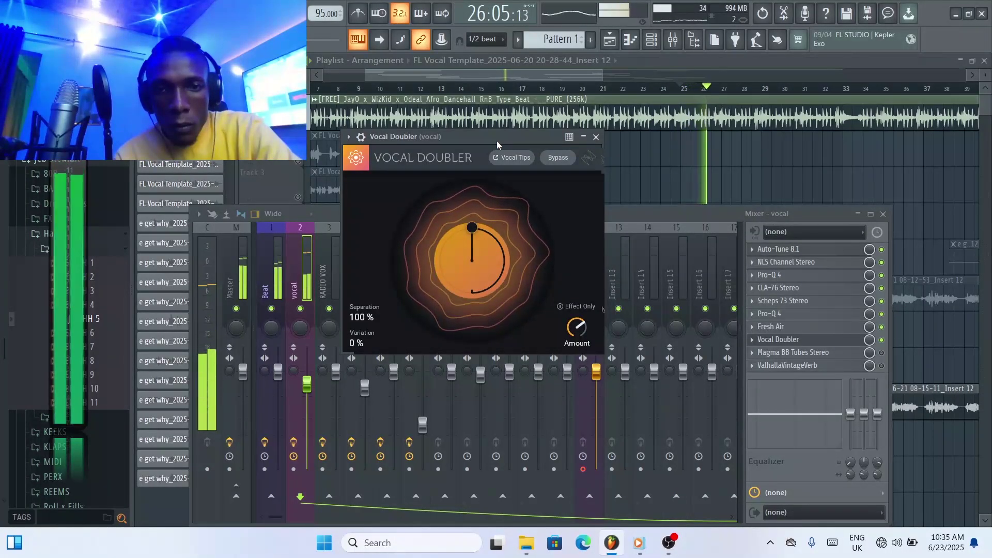
mouse_move(579, 323)
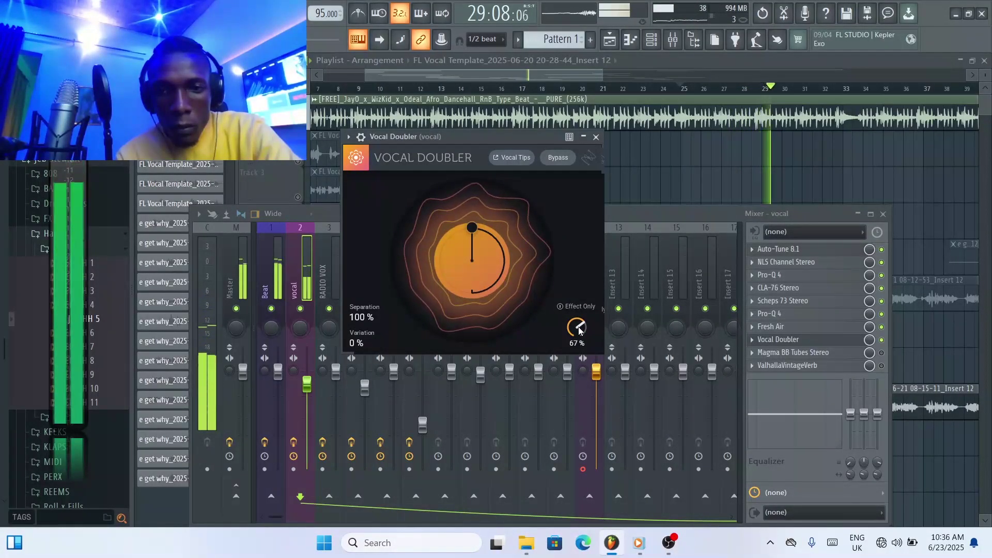
drag(580, 329, 577, 345)
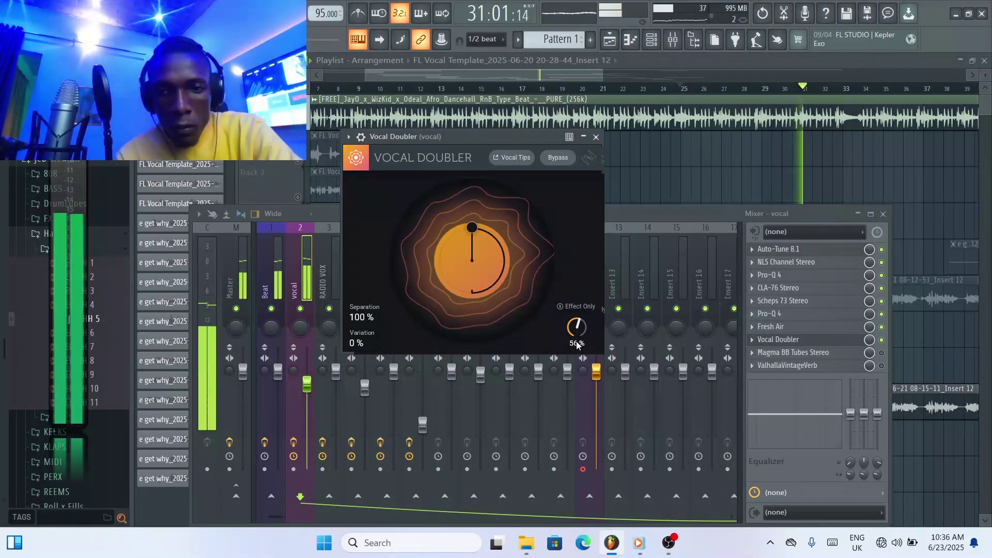
key(space)
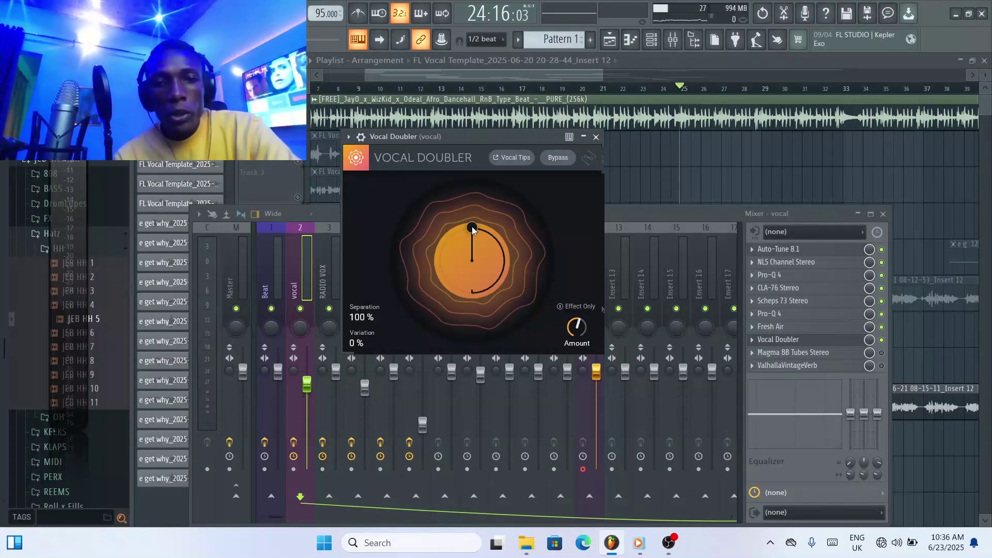
drag(472, 226, 467, 160)
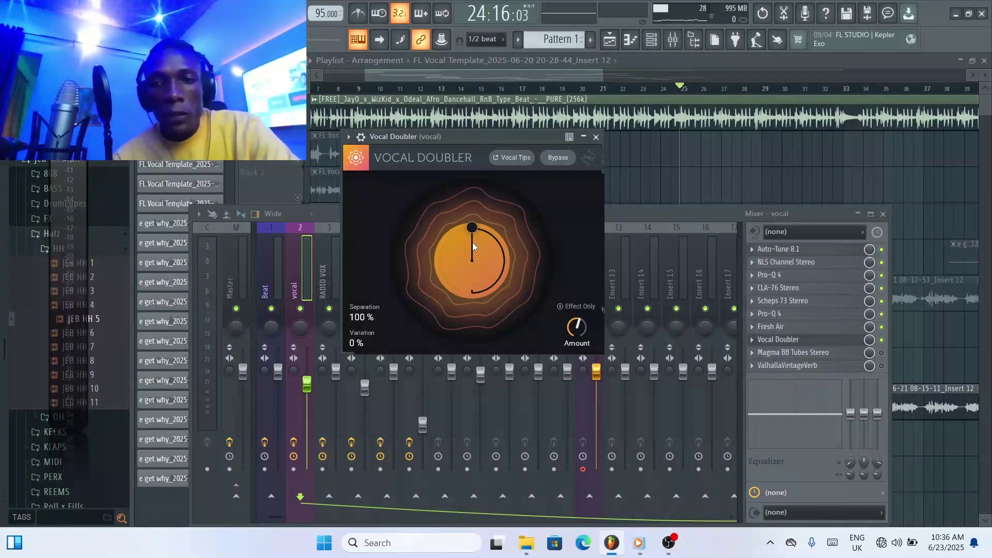
key(space)
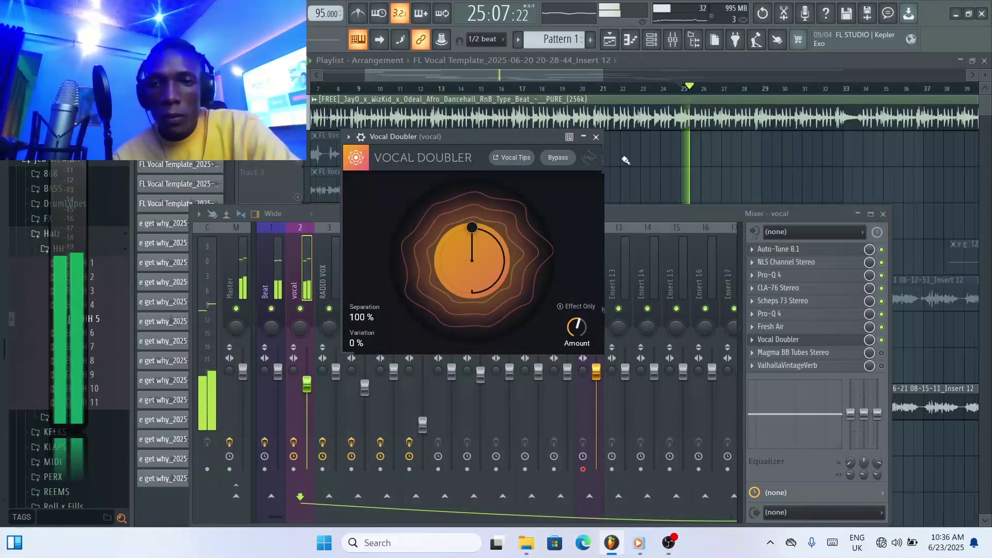
click(596, 138)
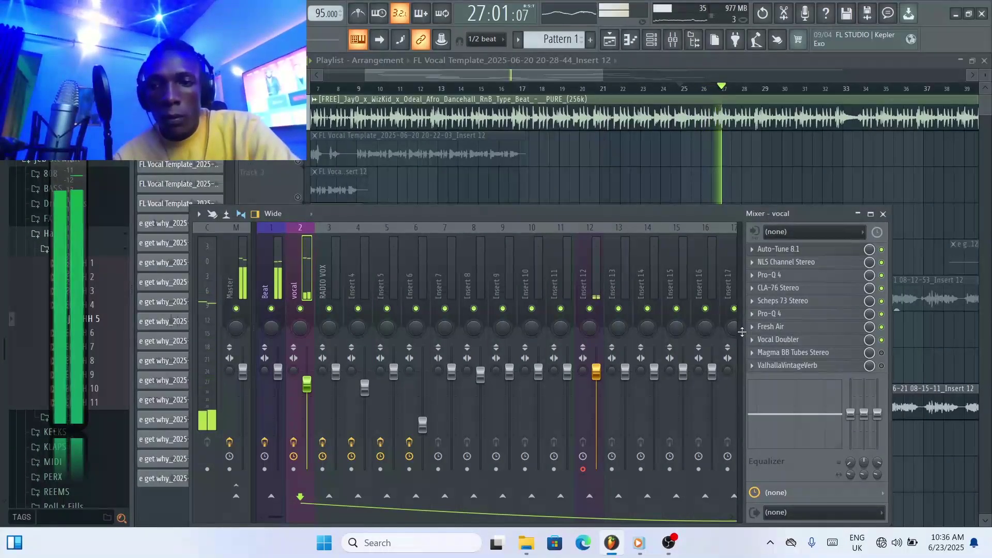
- In the vocal track's Fresh Air, raise Mid Air to 8 and High Air to 5, close it and audition the vocal
click(796, 328)
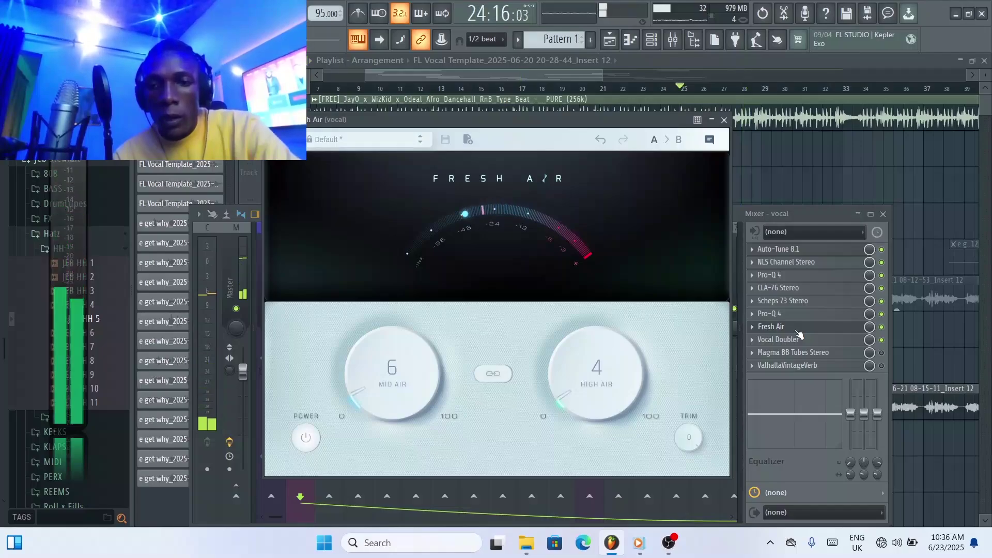
drag(405, 371, 405, 368)
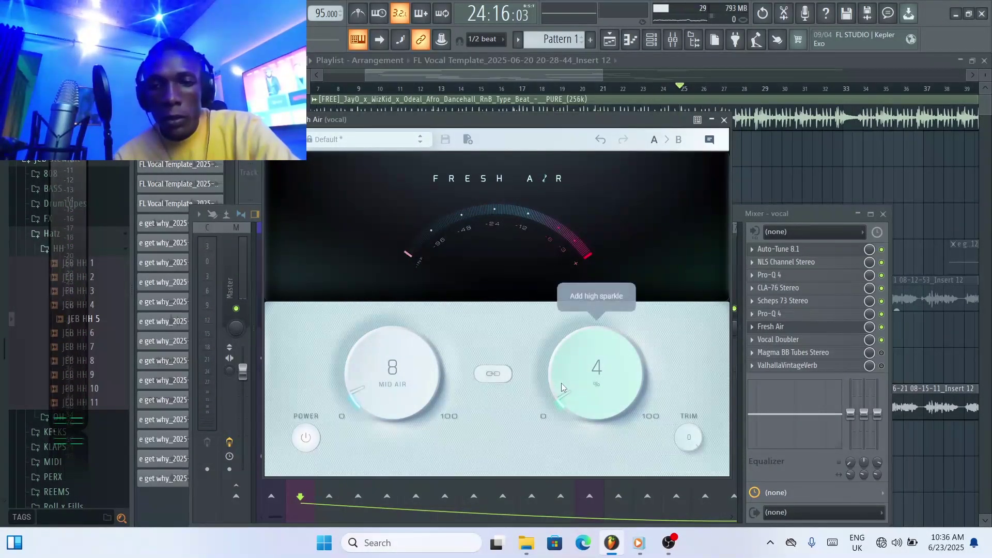
drag(561, 383, 562, 382)
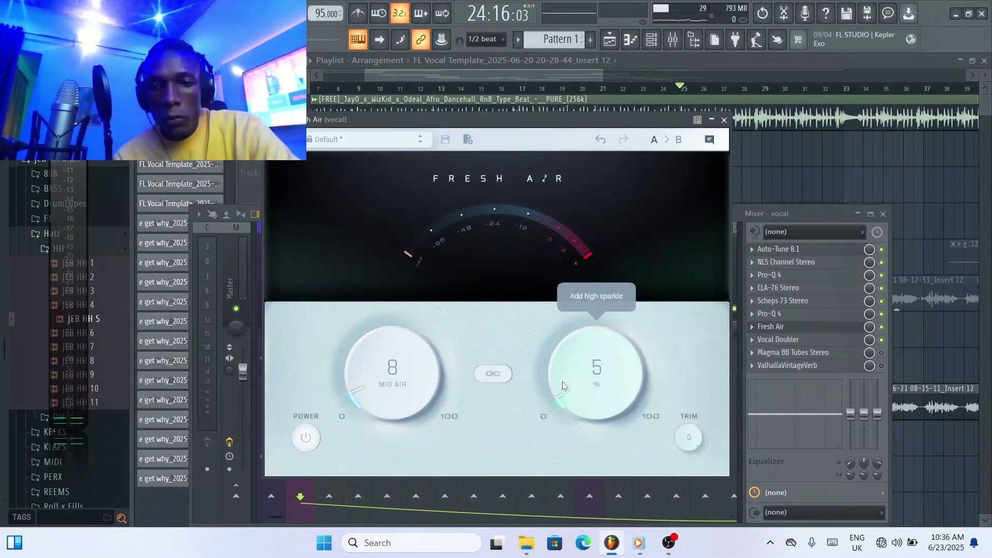
click(724, 119)
key(space)
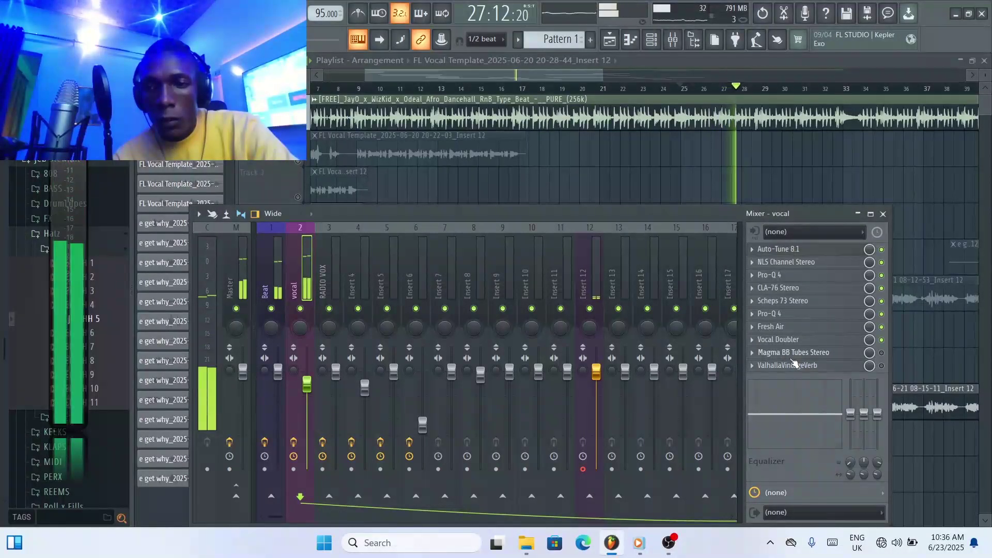
key(space)
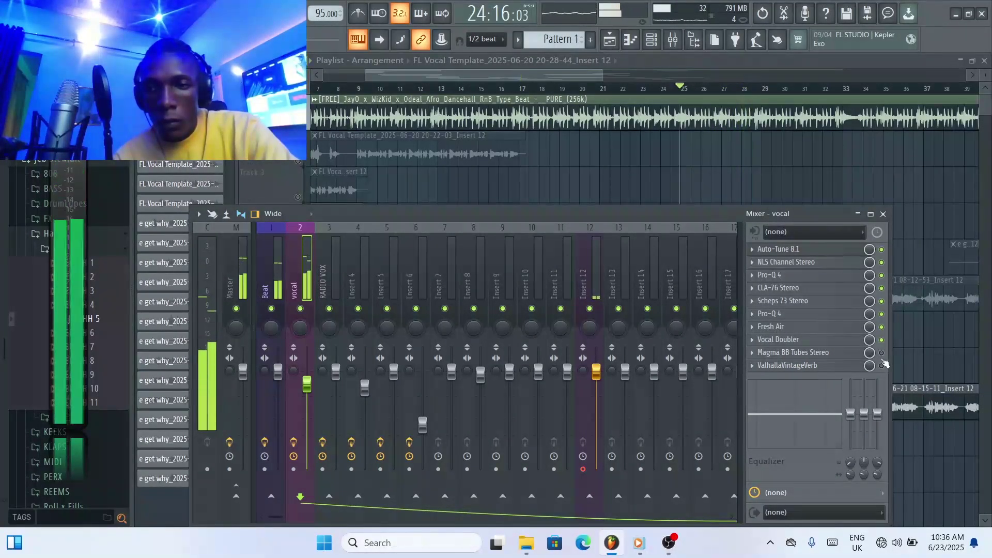
- Open Magma BB Tubes Stereo on the vocal track, audition its Beauty and Beast saturation, then close it and stop playback
click(819, 355)
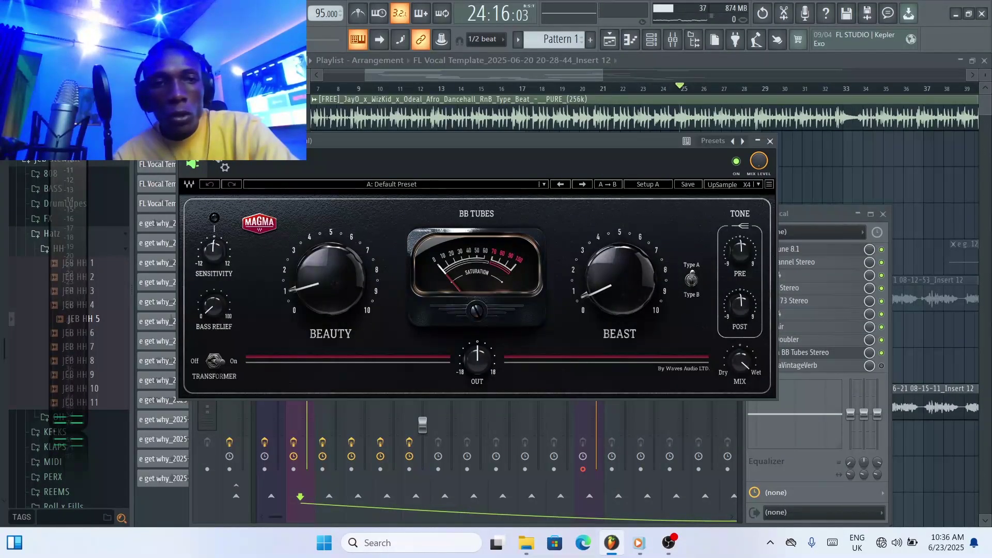
click(181, 141)
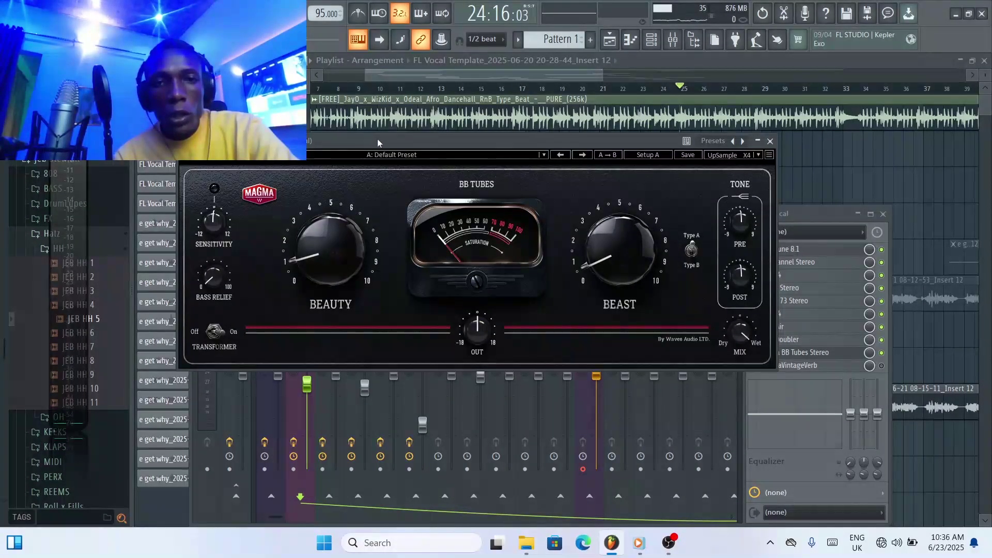
drag(377, 138, 427, 161)
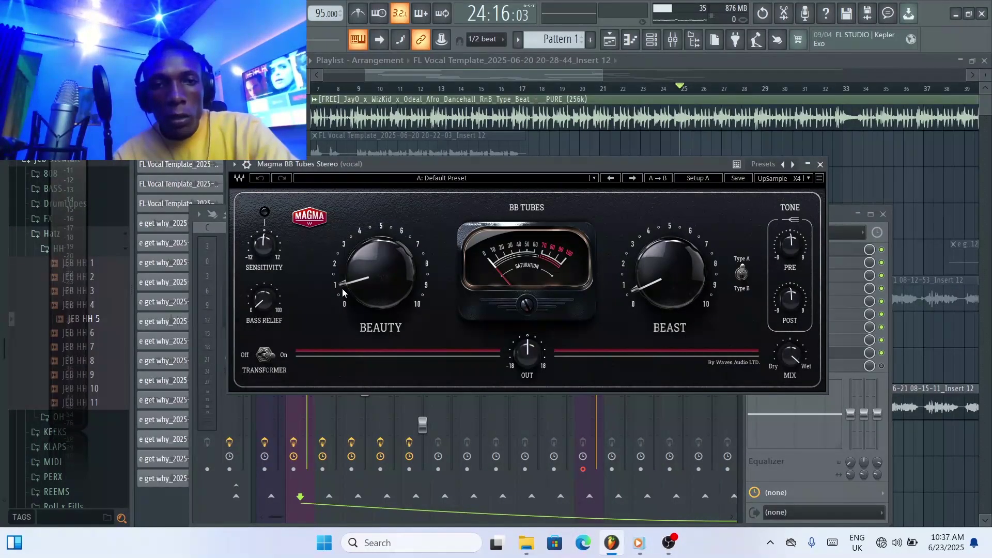
click(342, 289)
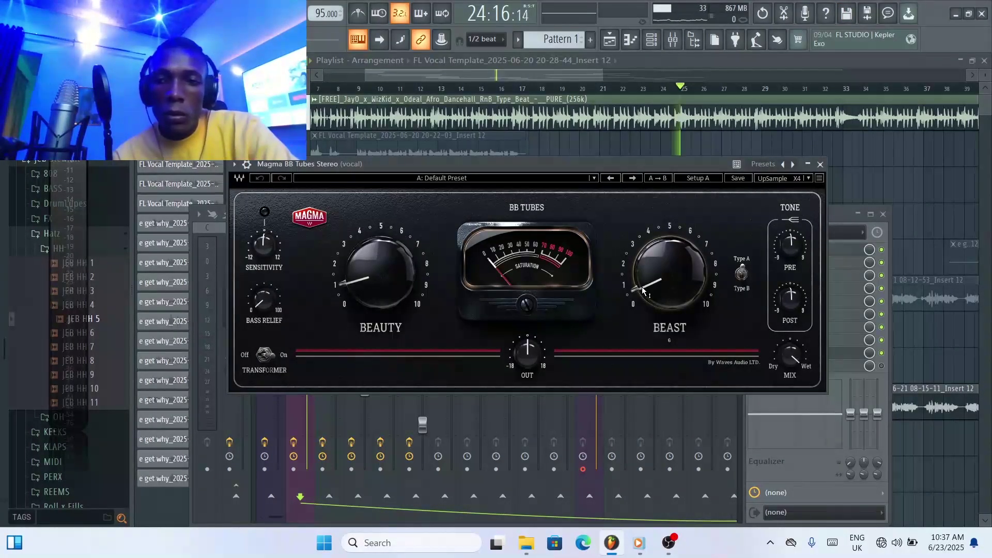
key(space)
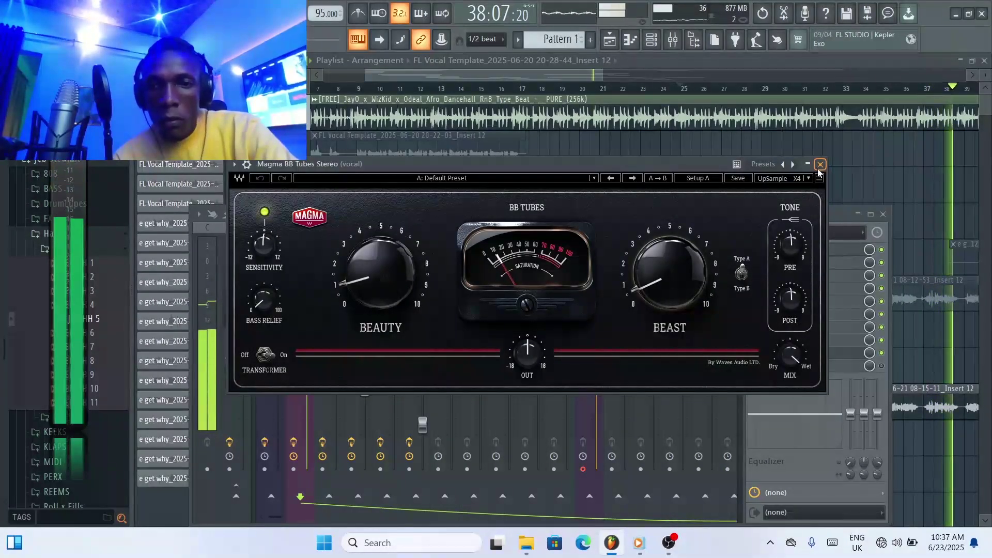
click(820, 165)
key(space)
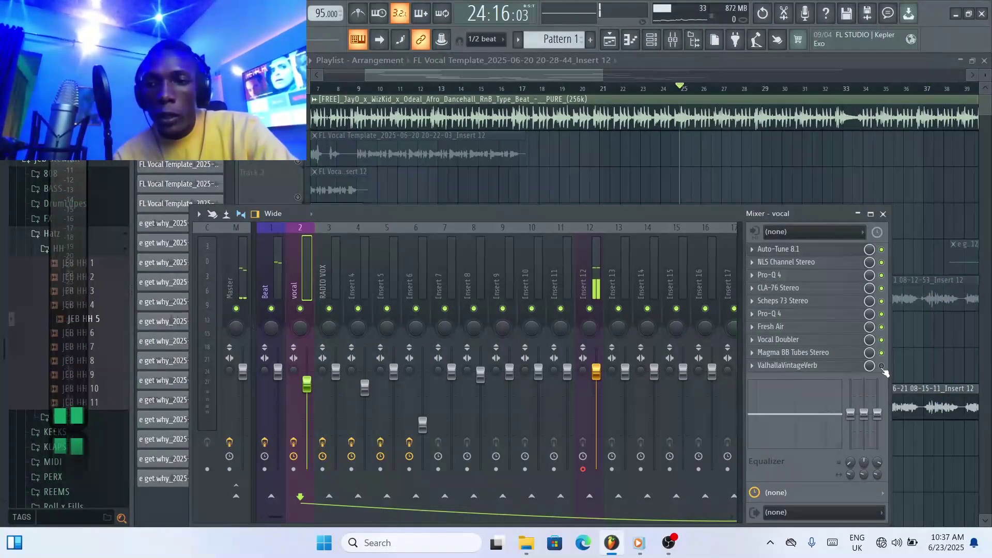
- Open ValhallaVintageVerb on the vocal track, review its Concert Hall reverb settings during playback and close it
click(825, 369)
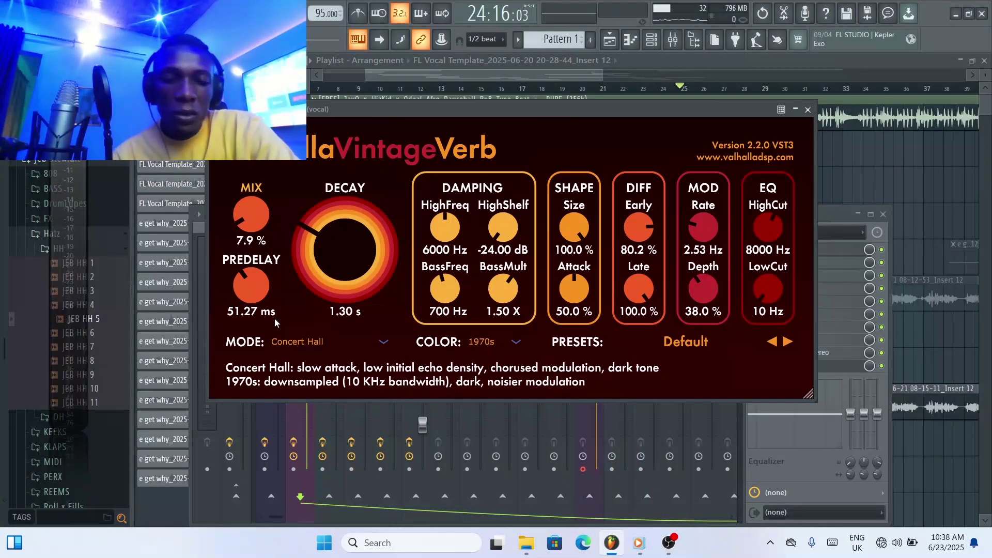
key(space)
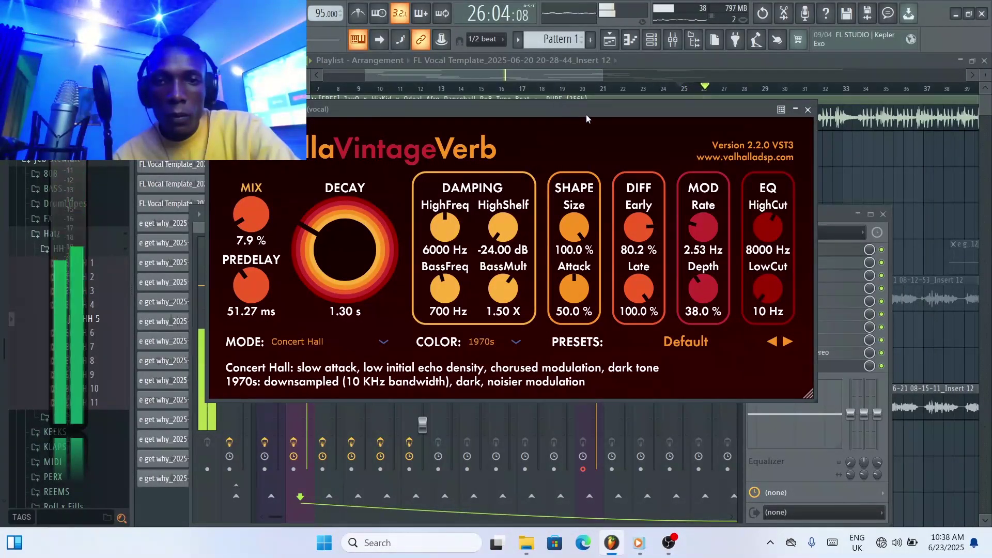
click(807, 110)
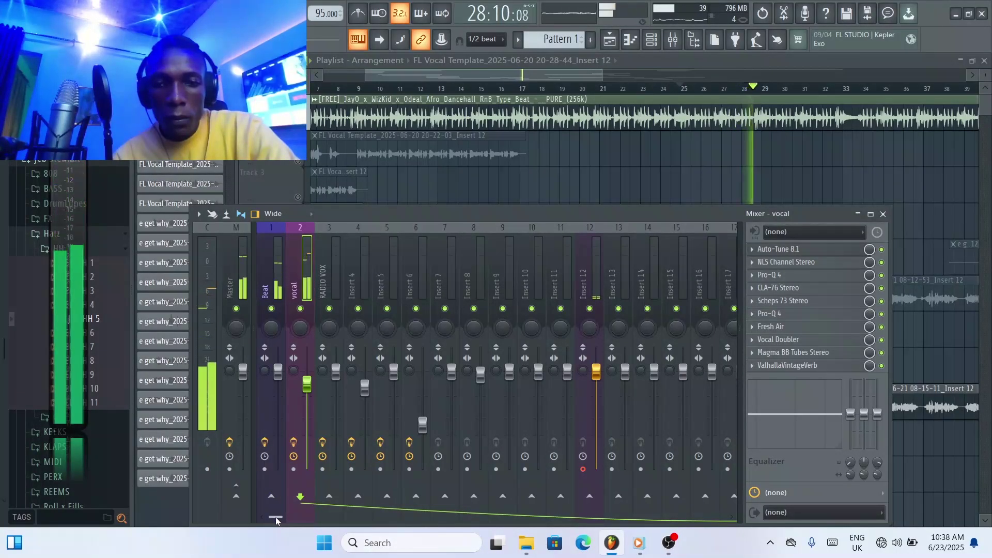
- Select mixer track Insert 25, open its Fruity Delay 2, turn the dry volume fully down and play the song
drag(275, 516, 340, 516)
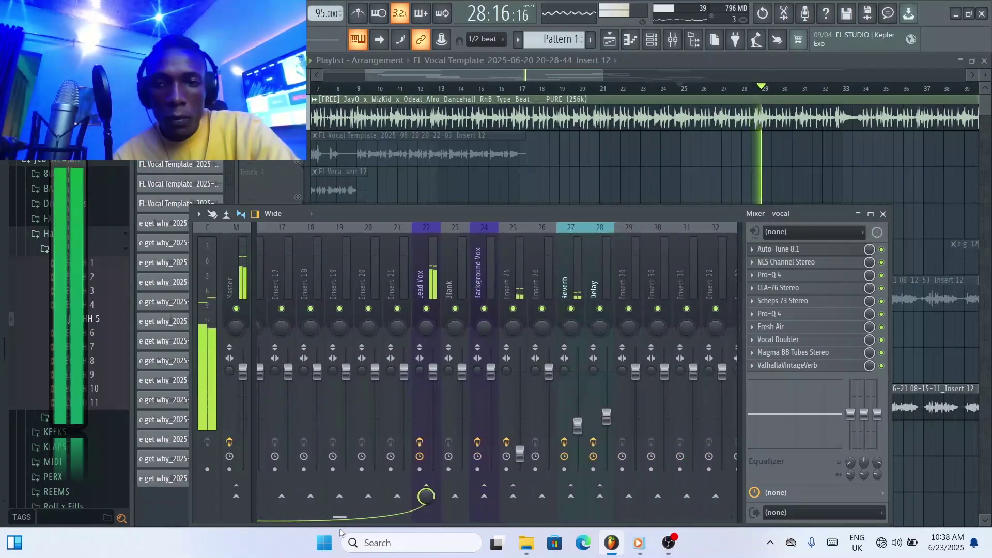
click(513, 286)
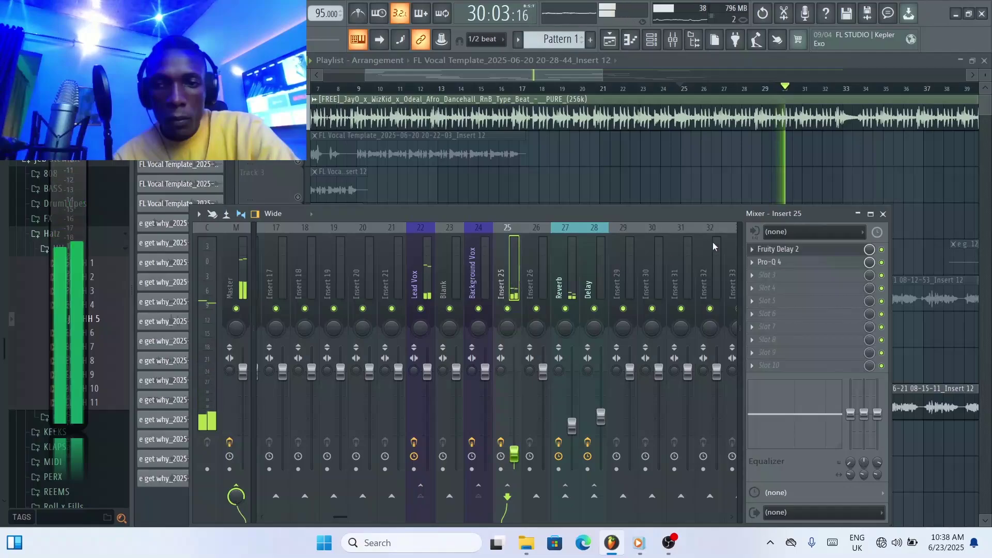
key(space)
click(787, 251)
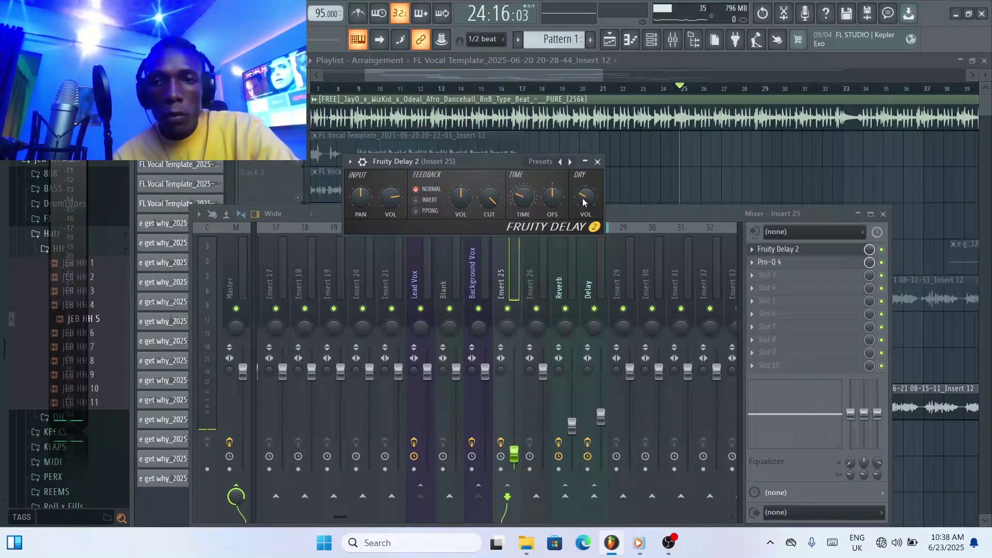
key(space)
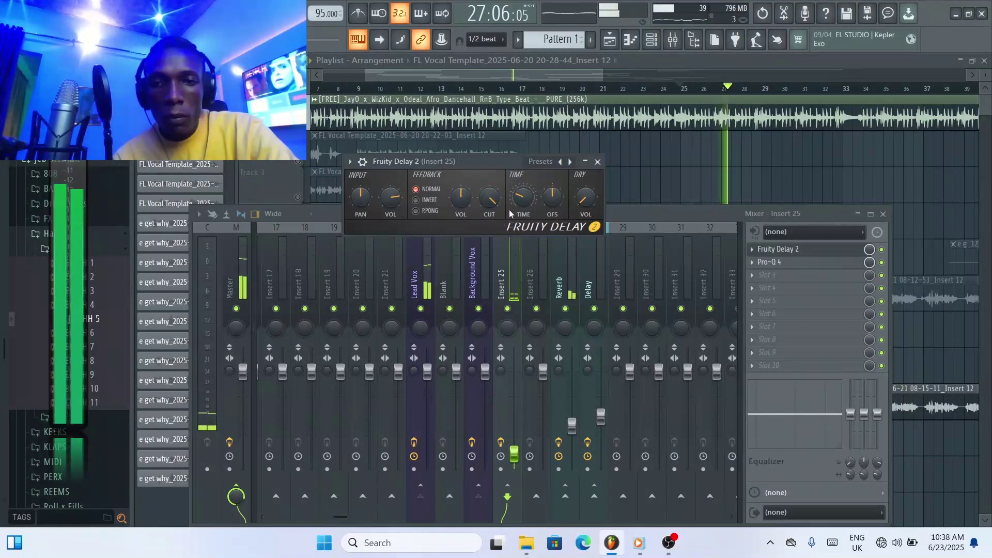
- Stop playback, view the step presets available for the Fruity Delay 2 time control, dismiss them and close the plugin
key(space)
right_click(523, 199)
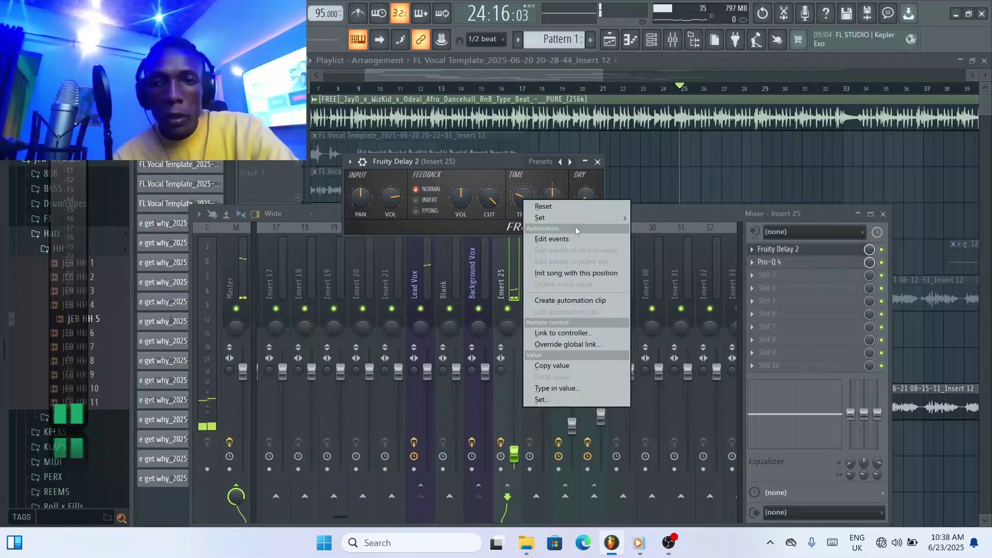
mouse_move(594, 221)
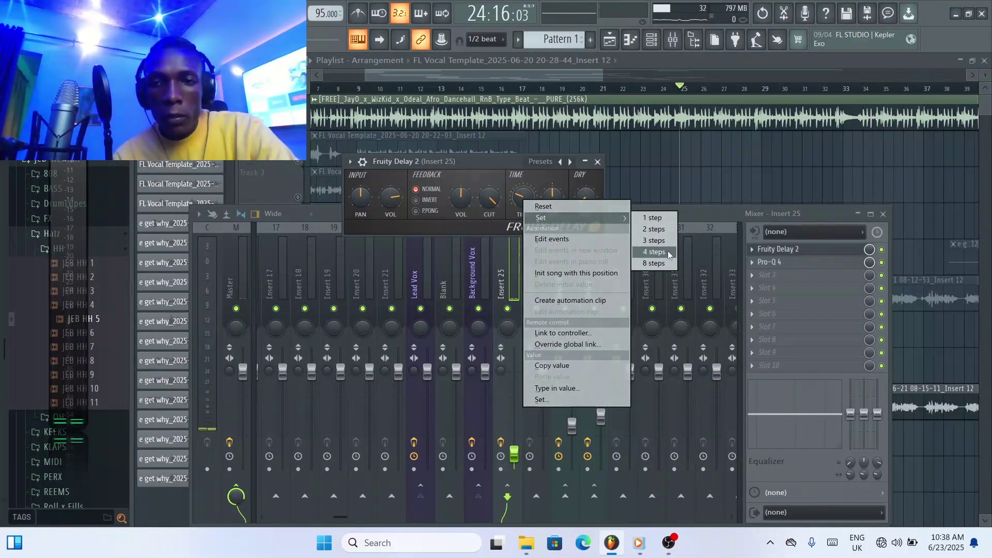
click(498, 167)
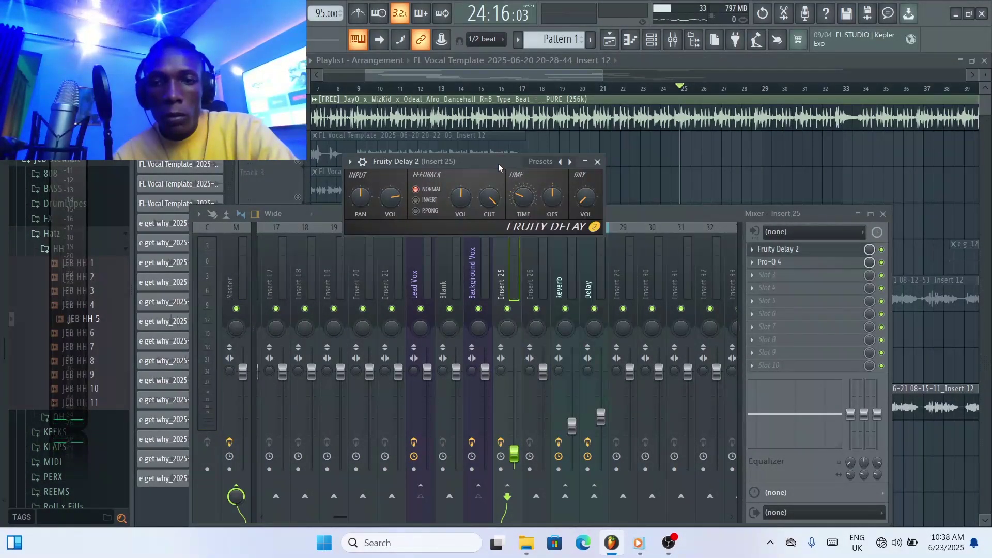
click(599, 162)
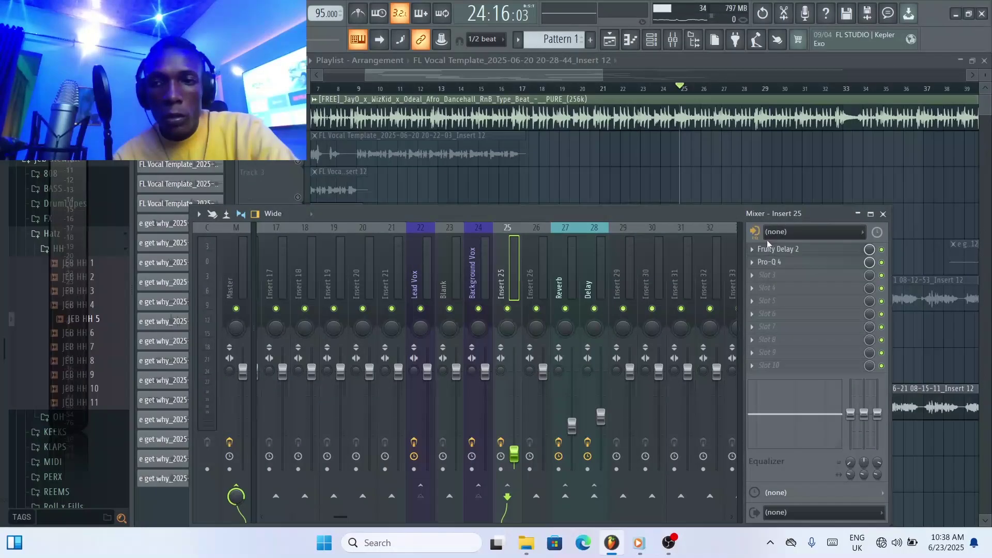
- In Insert 25's Pro-Q 4, raise the low cut to about 300 Hz, lower the high cut to about 4330 Hz and close it
click(785, 264)
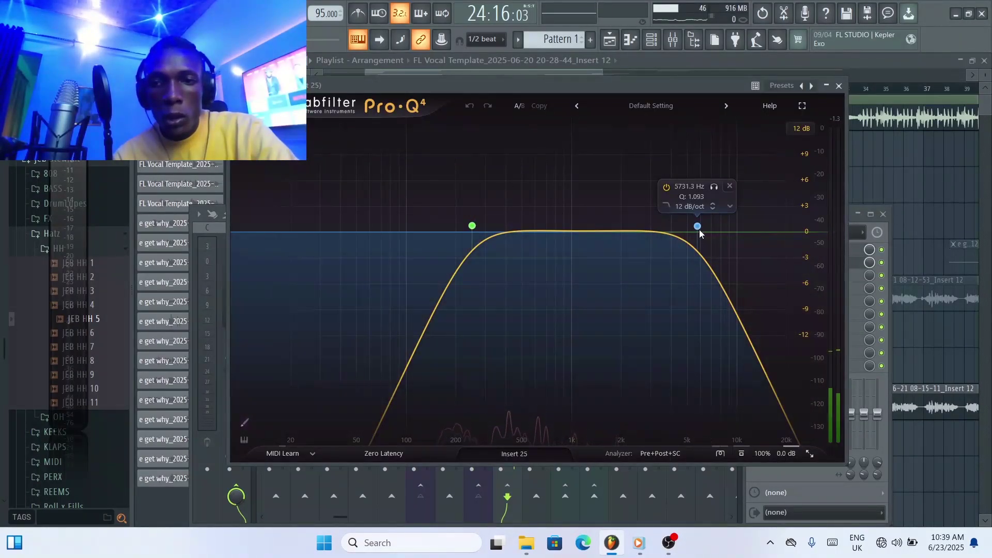
drag(699, 229, 690, 226)
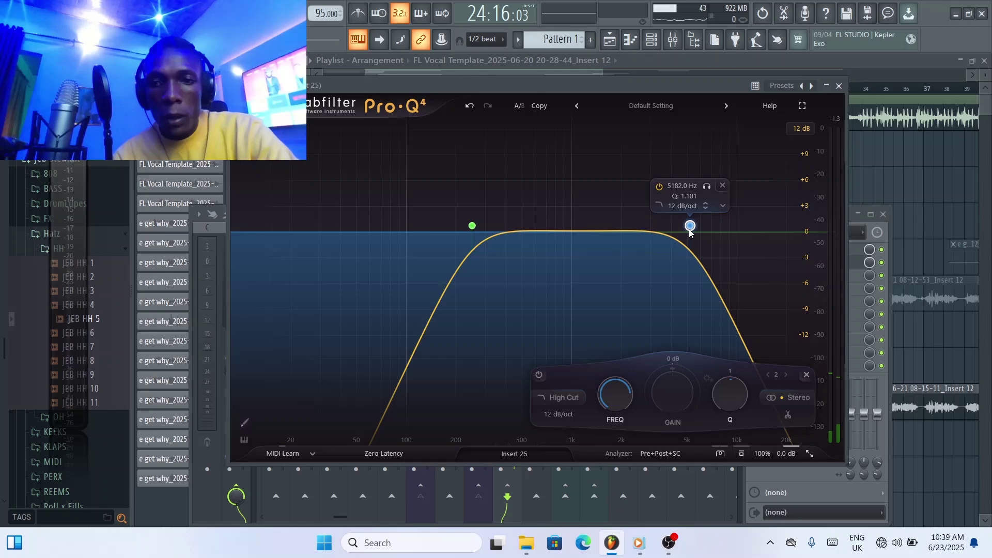
click(471, 226)
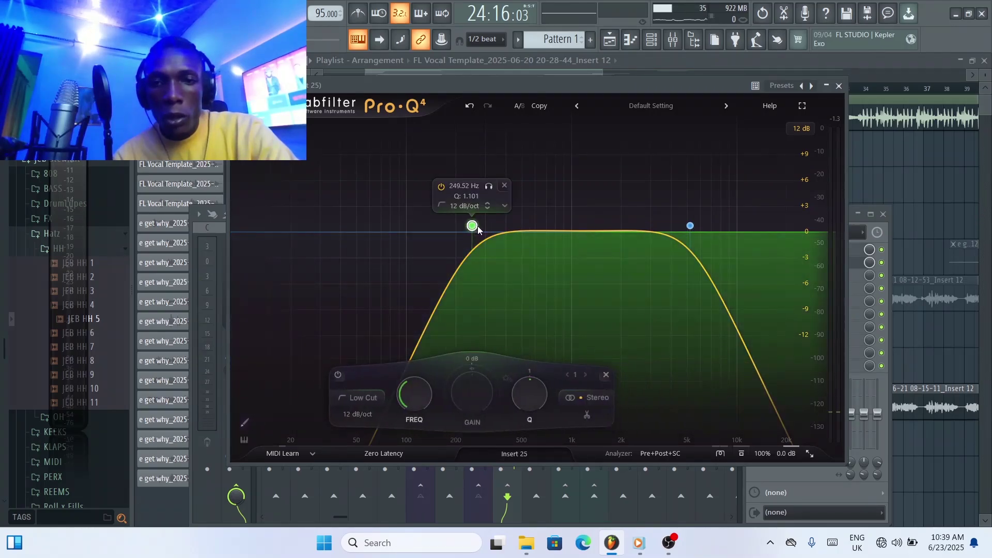
drag(470, 229, 485, 227)
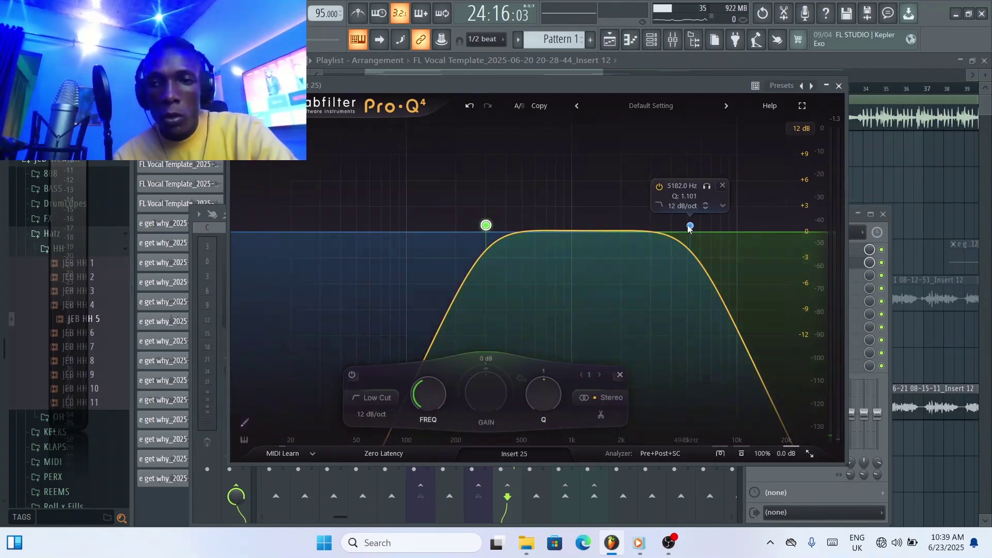
drag(690, 226, 677, 226)
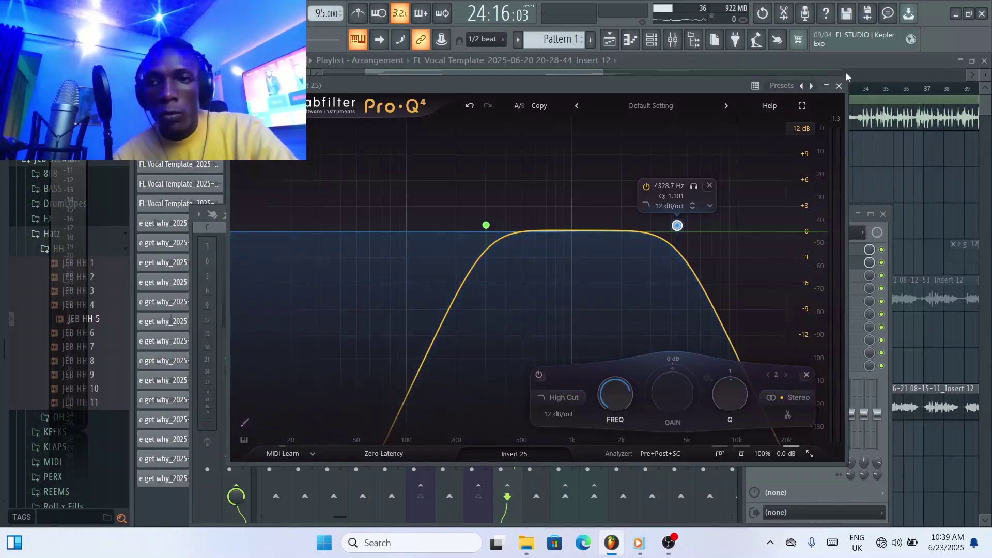
click(839, 85)
- Play the song, open the Reverb plugin on the Reverb mixer track to view its settings, and stop playback
key(space)
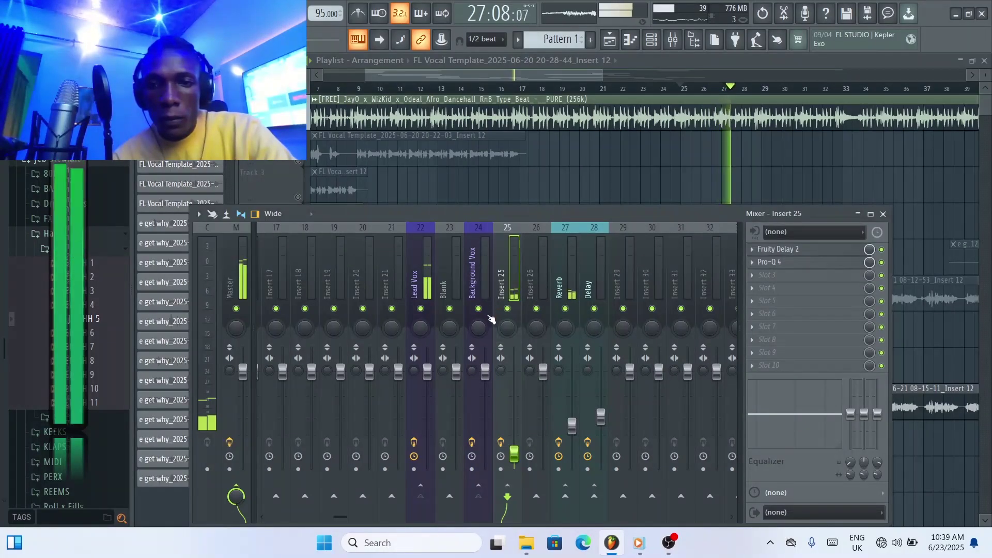
click(565, 279)
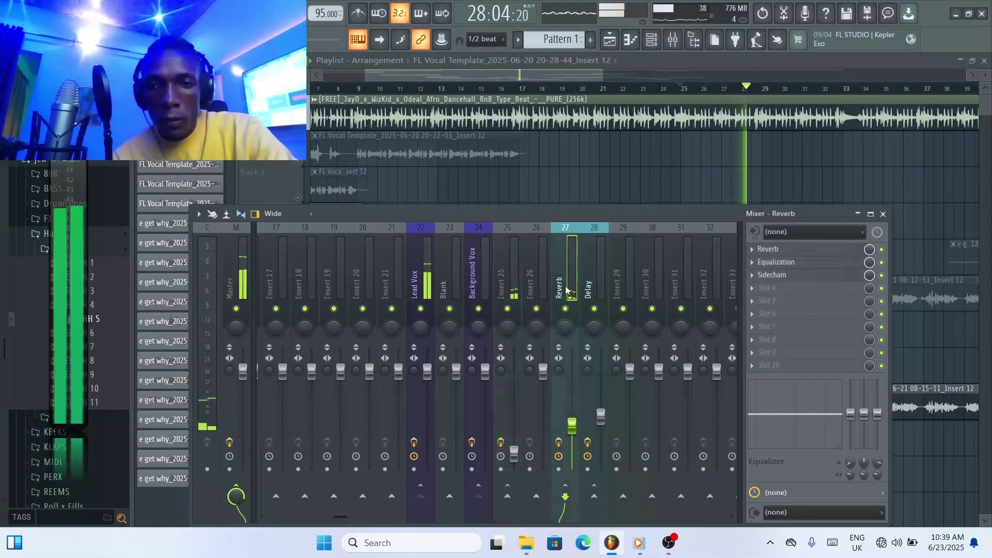
click(768, 250)
key(space)
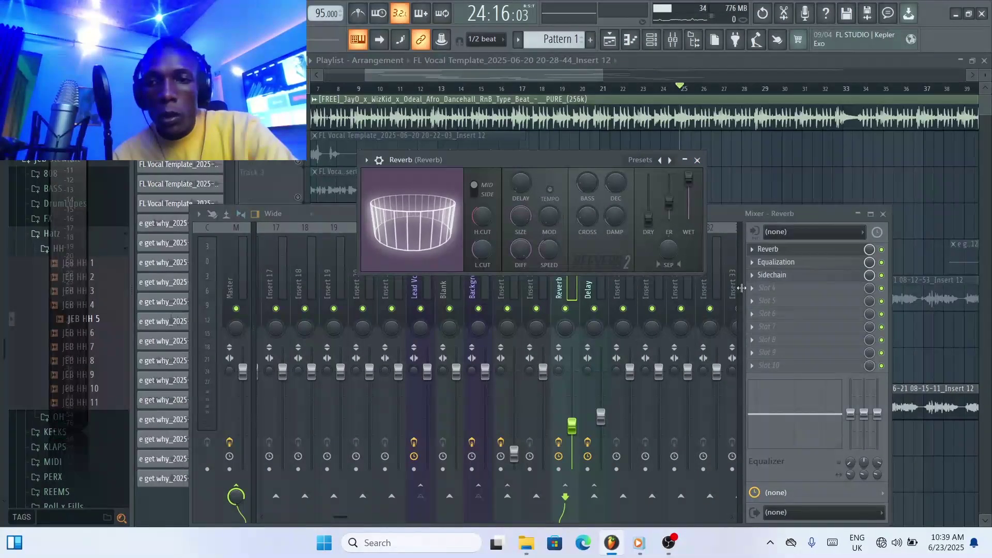
- Open the Reverb track's Equalization plugin, move its window up to review the filter curve, and close it
click(771, 263)
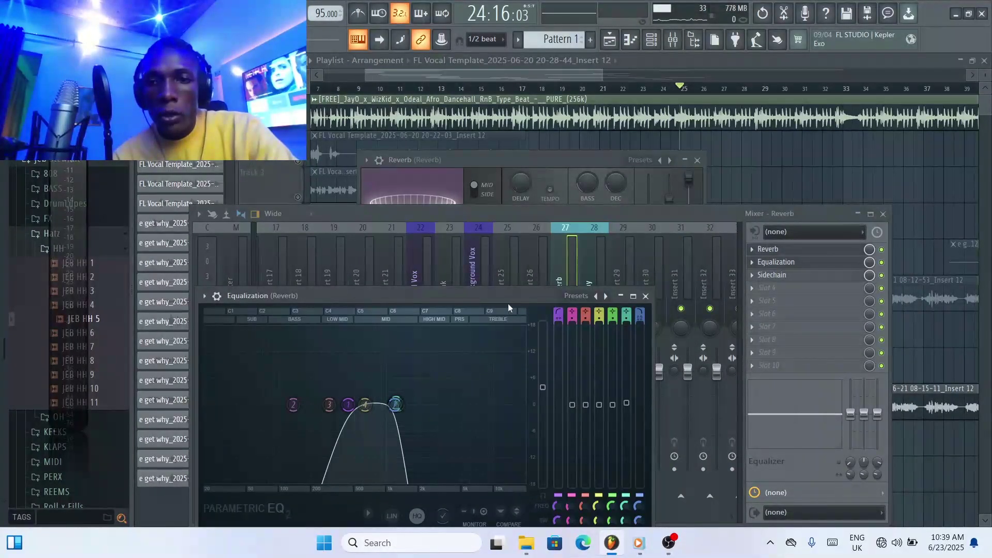
drag(508, 296, 570, 218)
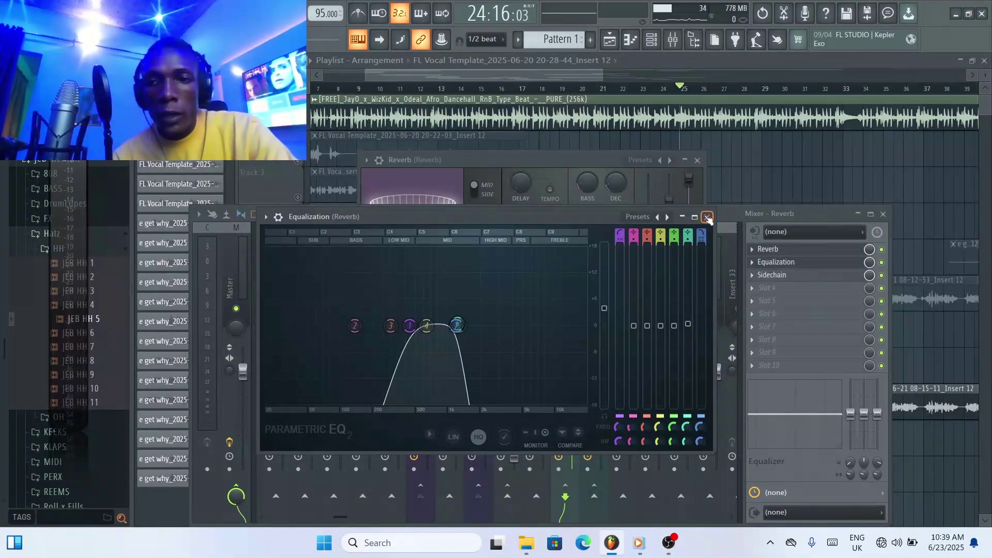
click(707, 217)
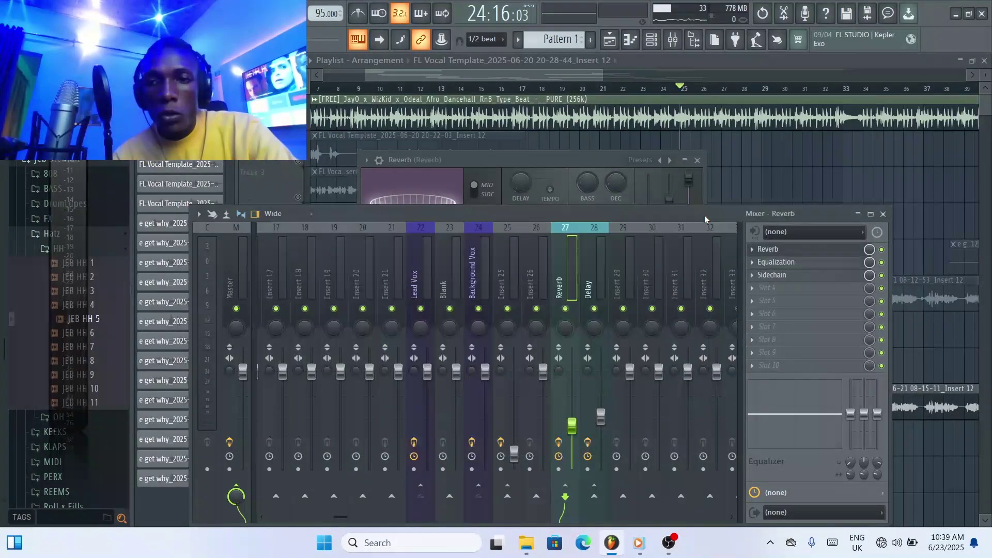
- Open the Reverb track's Sidechain compressor in a smaller, repositioned window, play the song to watch the reverb ducking, then stop playback
click(794, 275)
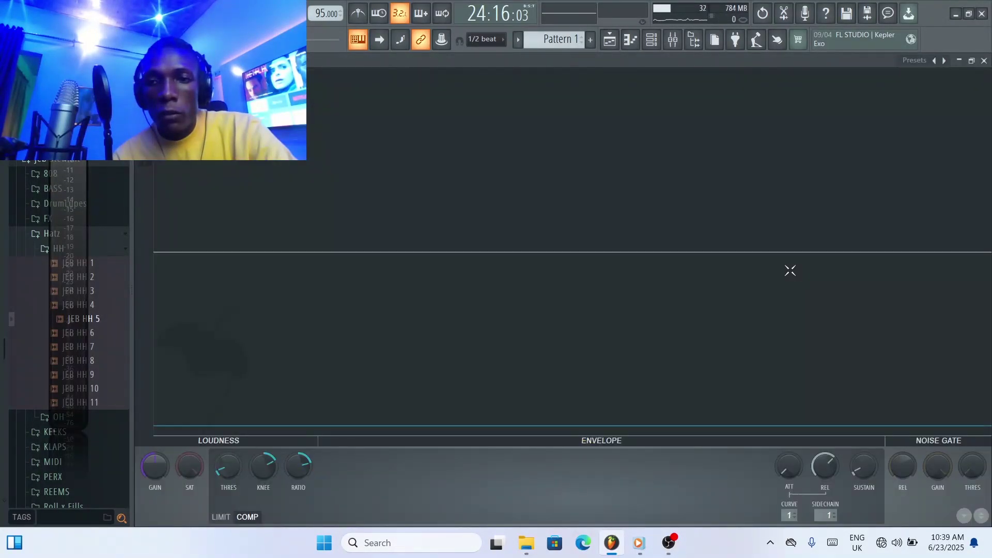
click(974, 60)
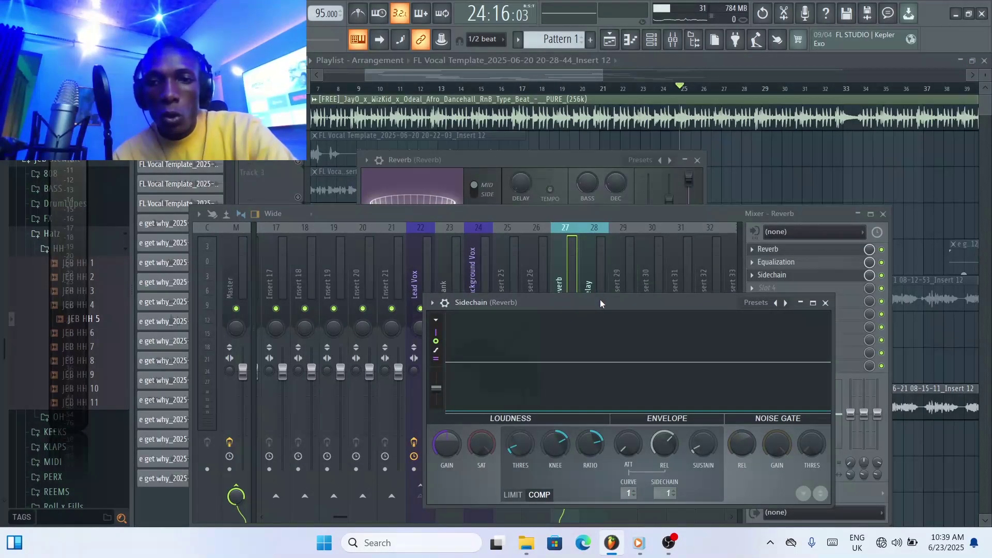
drag(600, 299, 578, 191)
key(space)
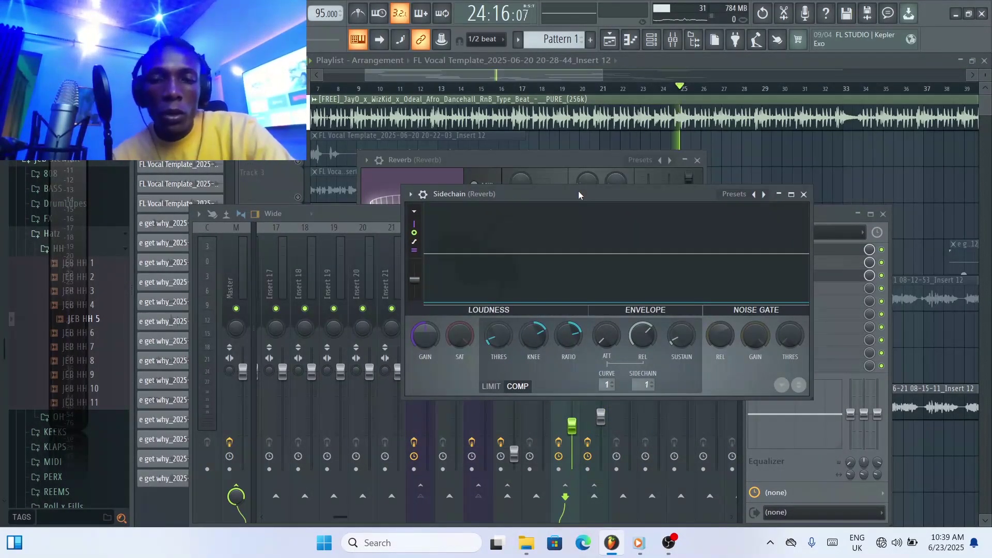
drag(582, 194, 501, 189)
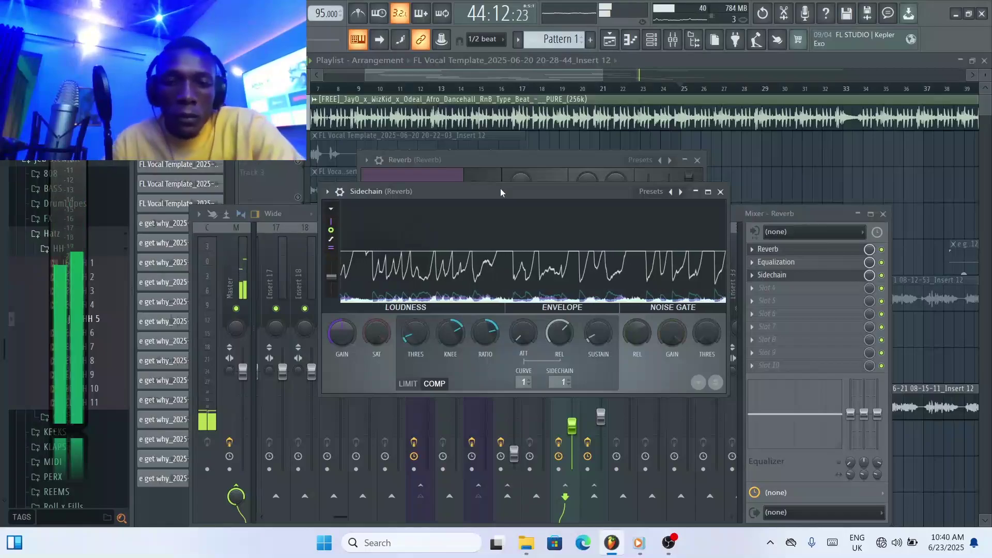
key(space)
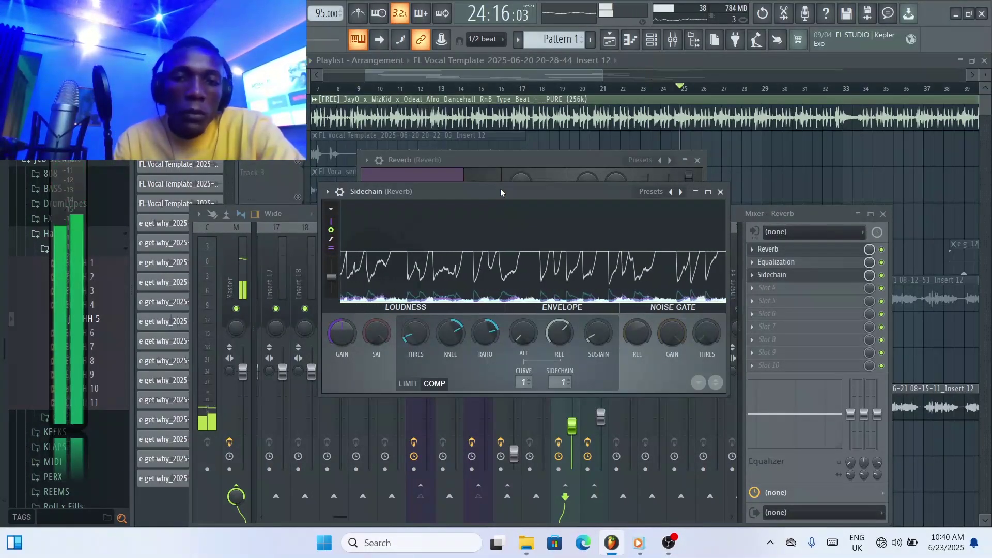